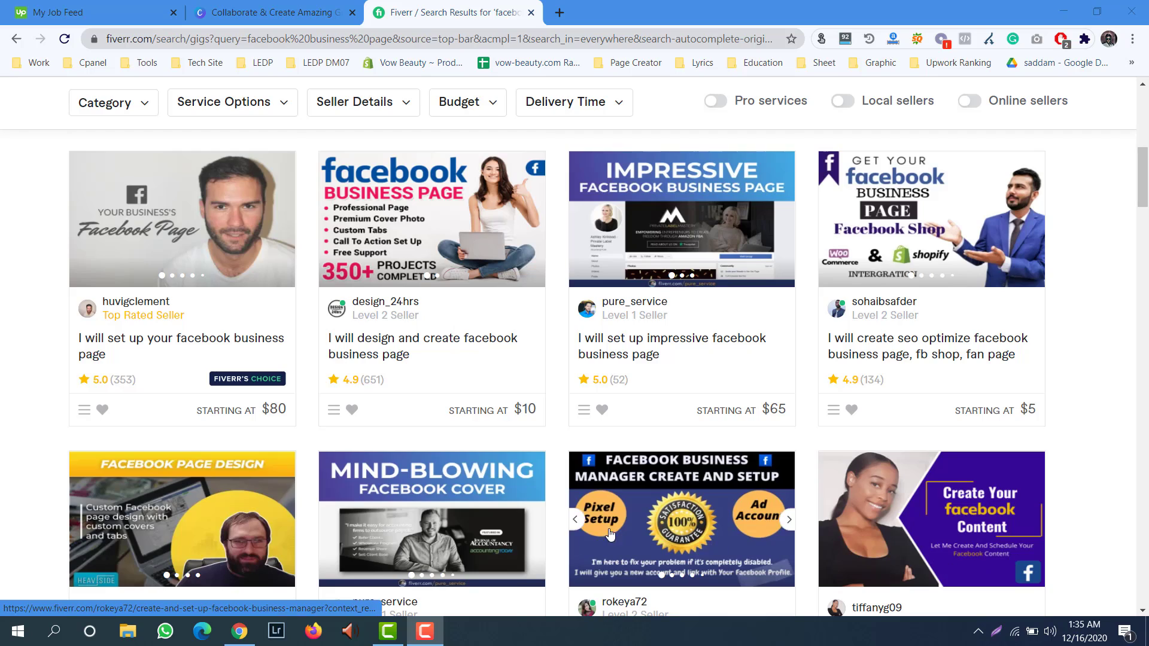
- Look through the Fiverr gig images in the search results for facebook business page
scroll(571, 470, "down", 7)
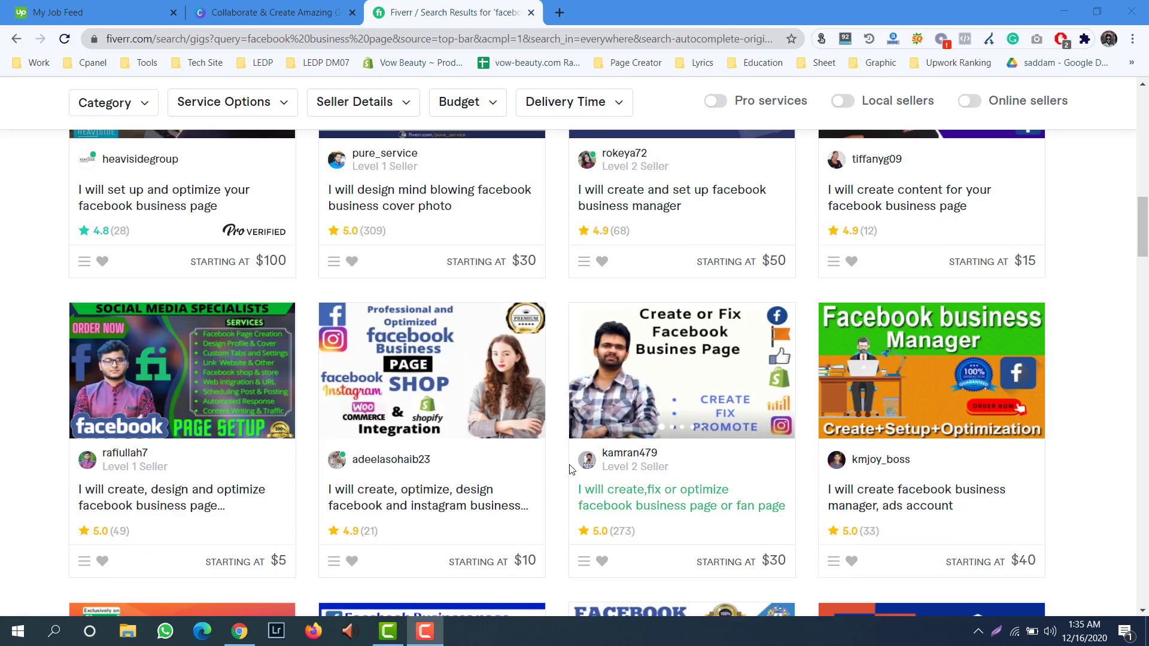
scroll(571, 469, "down", 12)
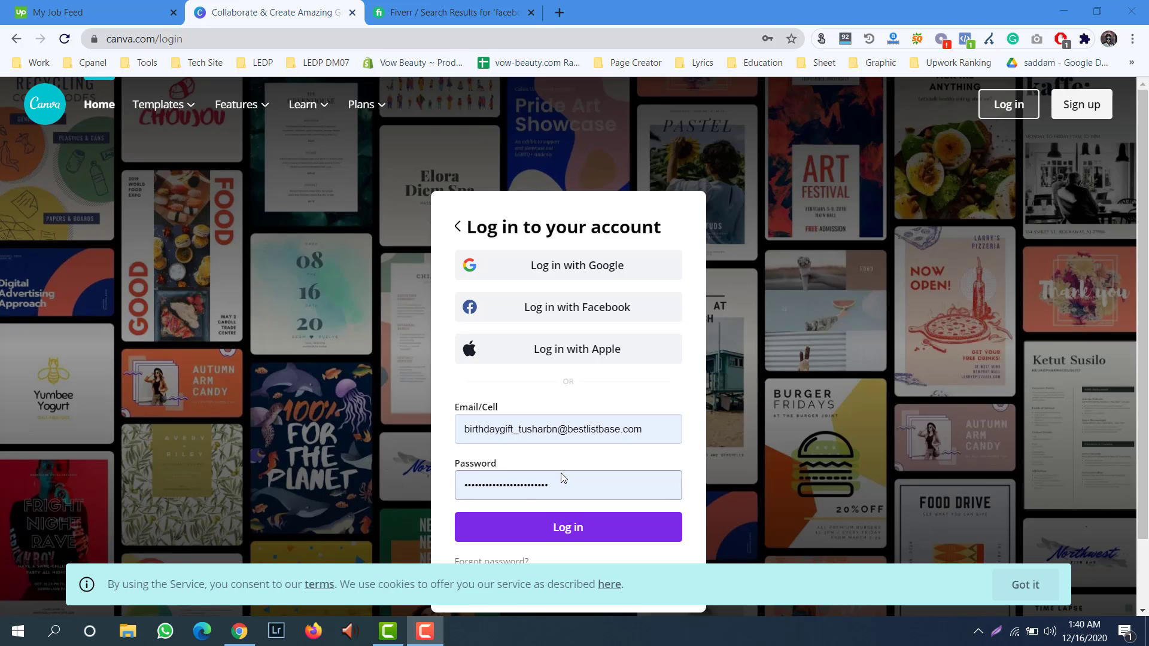
- Switch to Canva and sign up with Google, choosing the last account in the account list
left_click(572, 479)
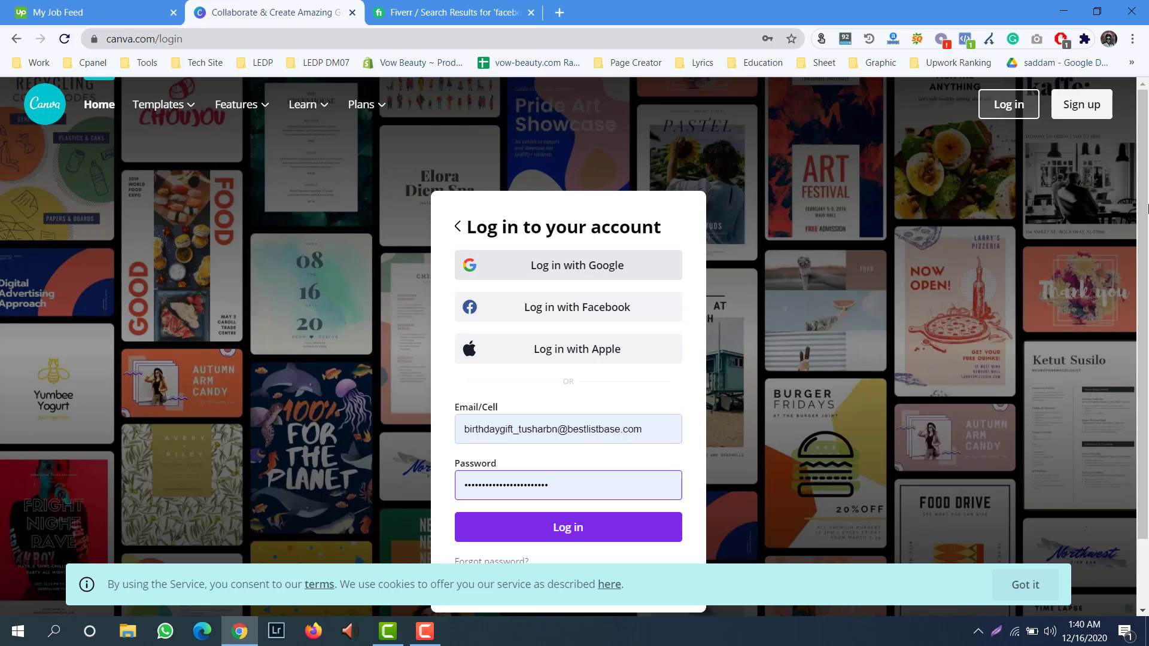
left_click(1082, 113)
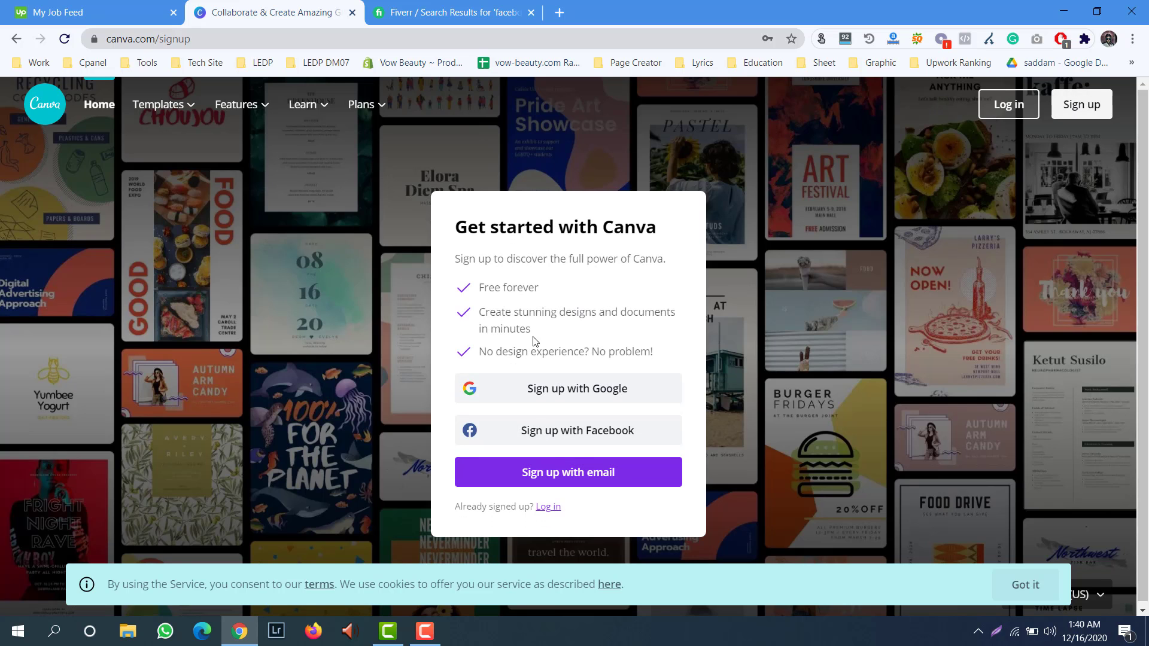
left_click(567, 390)
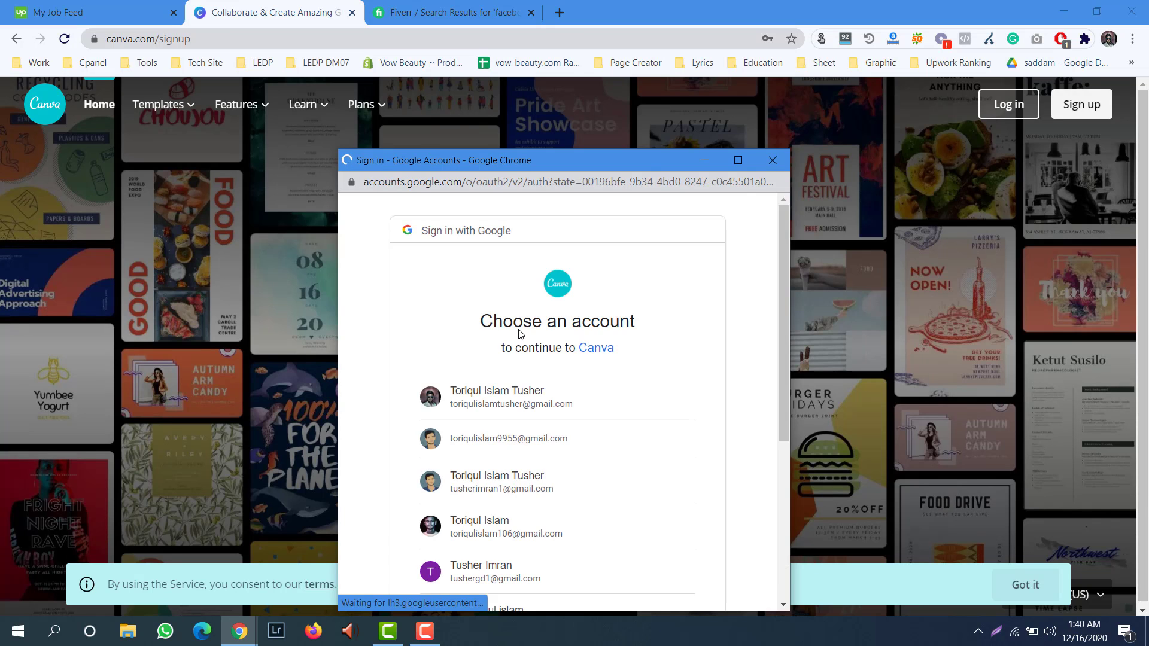
scroll(521, 335, "down", 3)
scroll(523, 387, "down", 4)
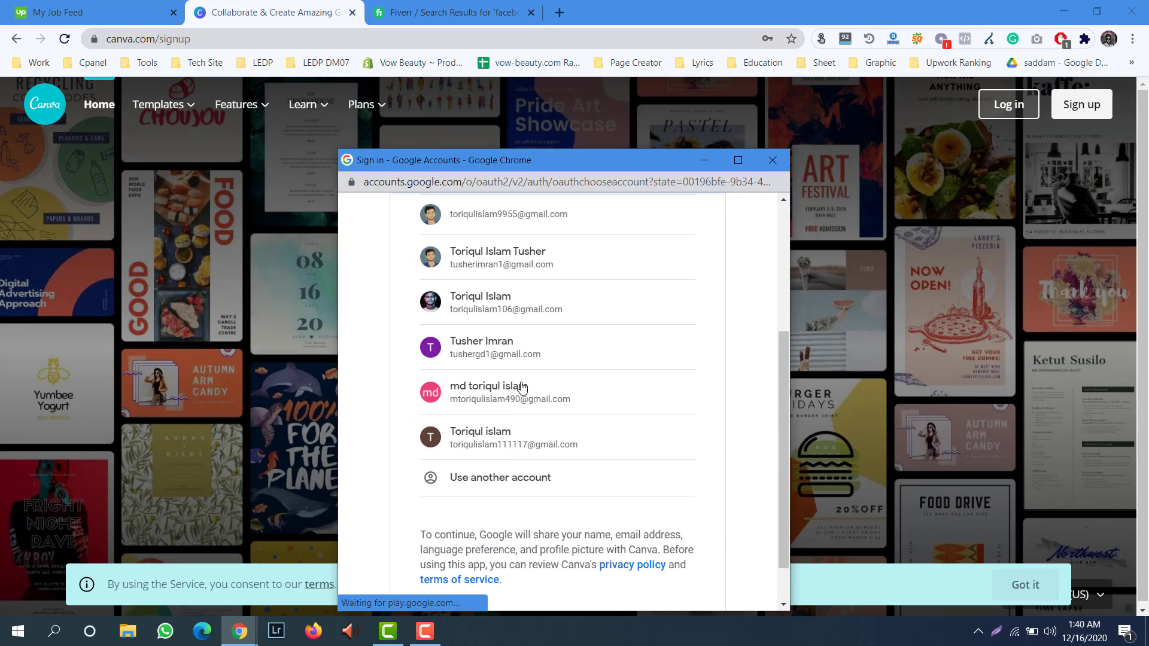
left_click(506, 444)
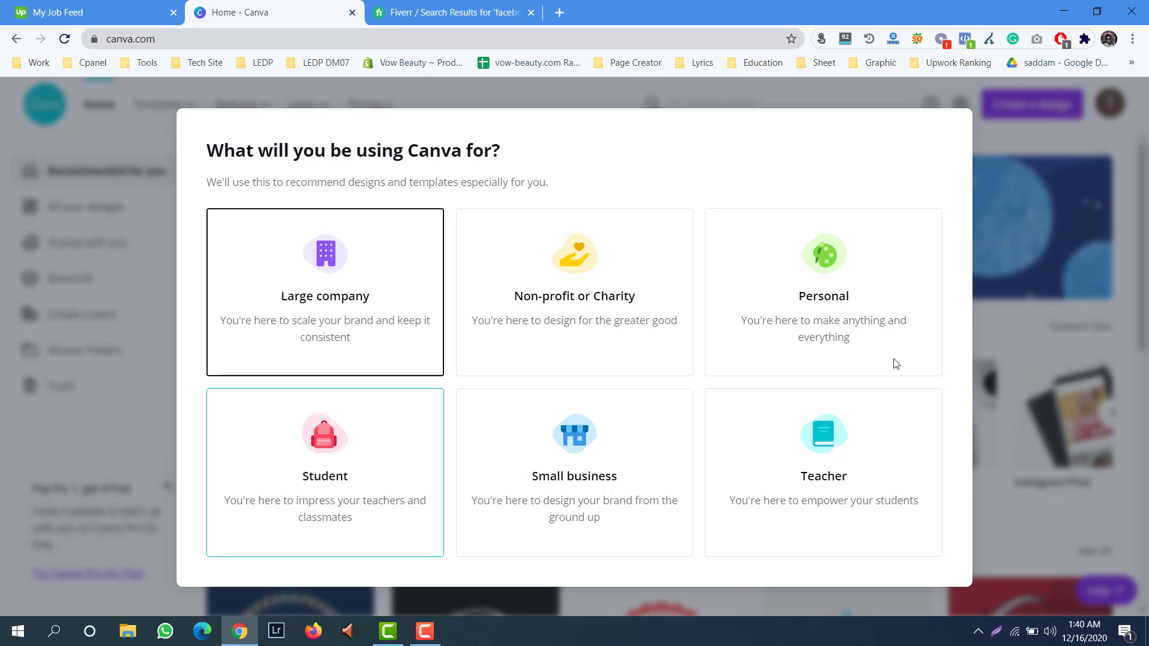
- Choose Personal as the intended use of Canva and skip the Canva Pro trial offer
left_click(839, 265)
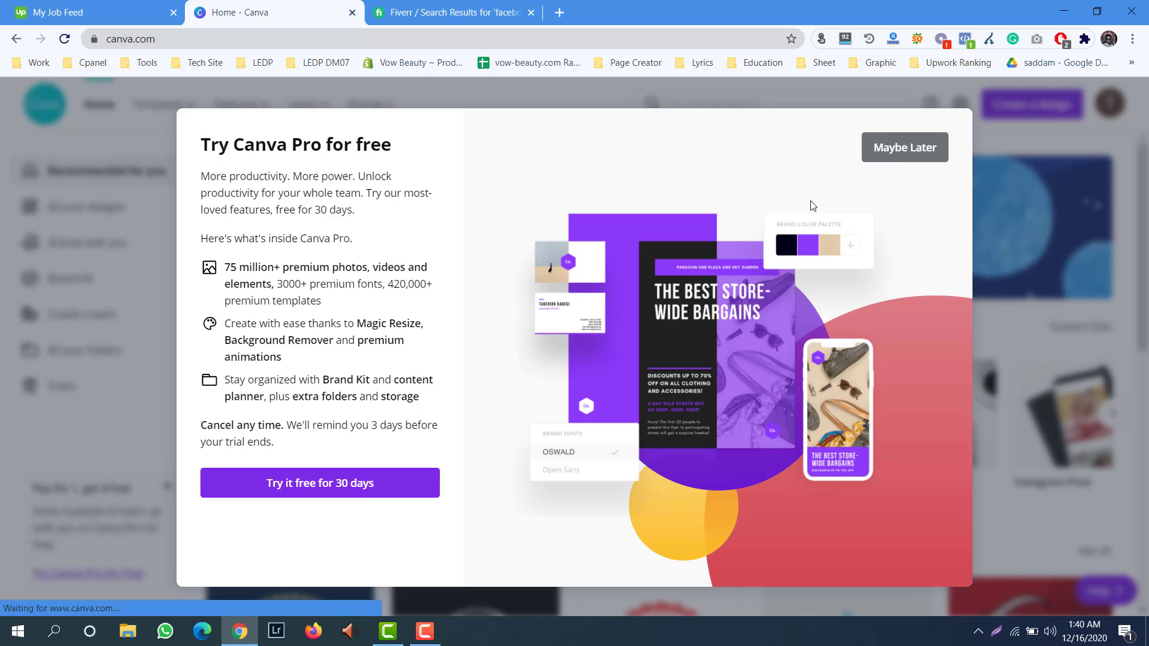
left_click(899, 159)
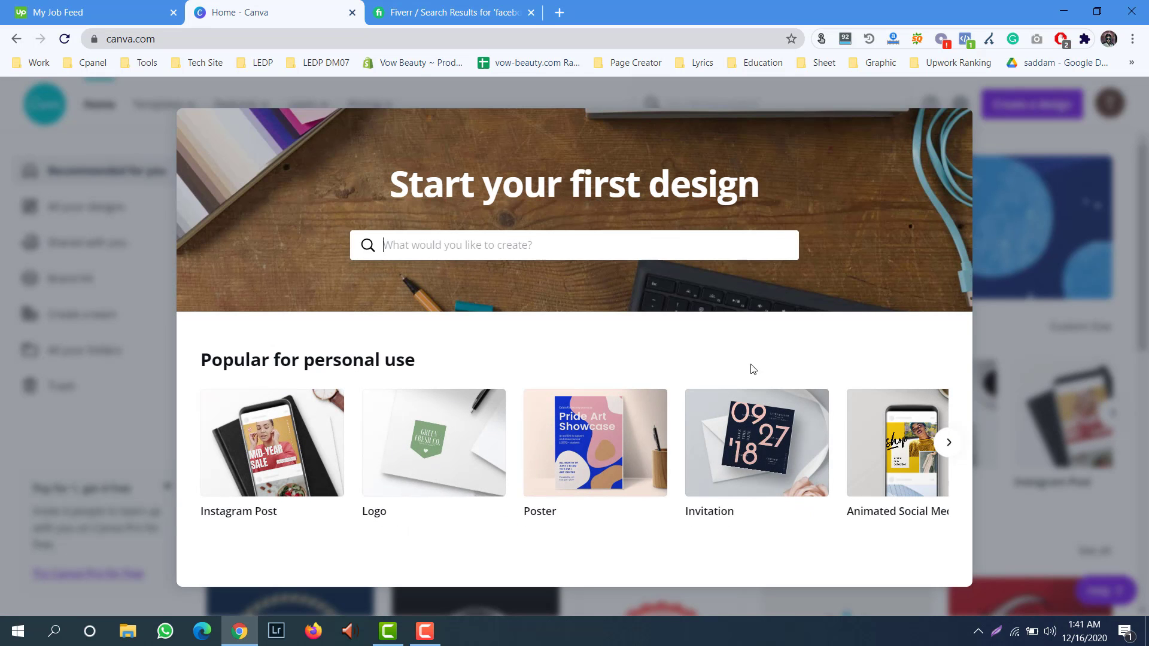
- Start a blank Presentation design from the popular design types and dismiss the introductory template tour
left_click(949, 442)
left_click(948, 442)
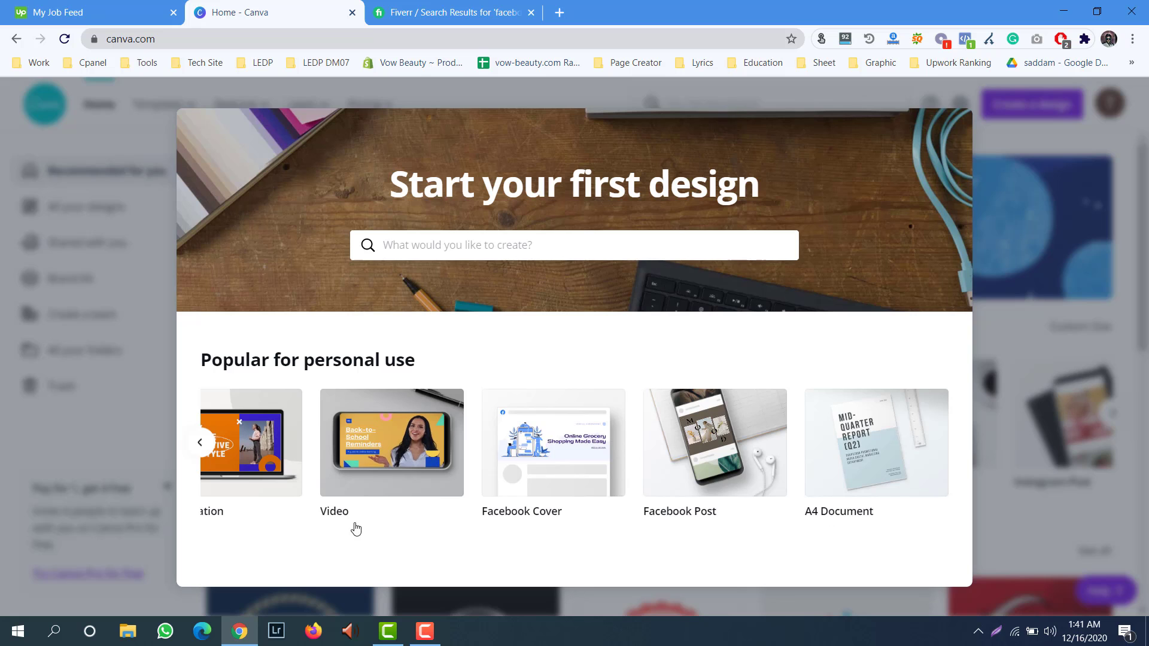
left_click(199, 442)
left_click(200, 442)
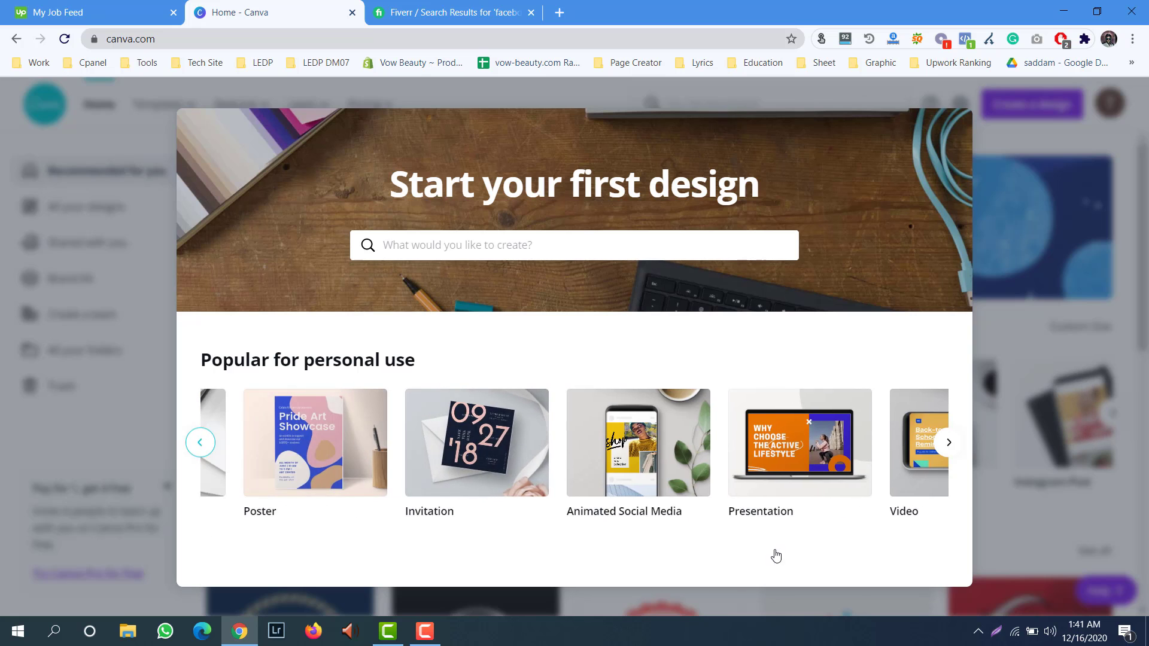
left_click(949, 442)
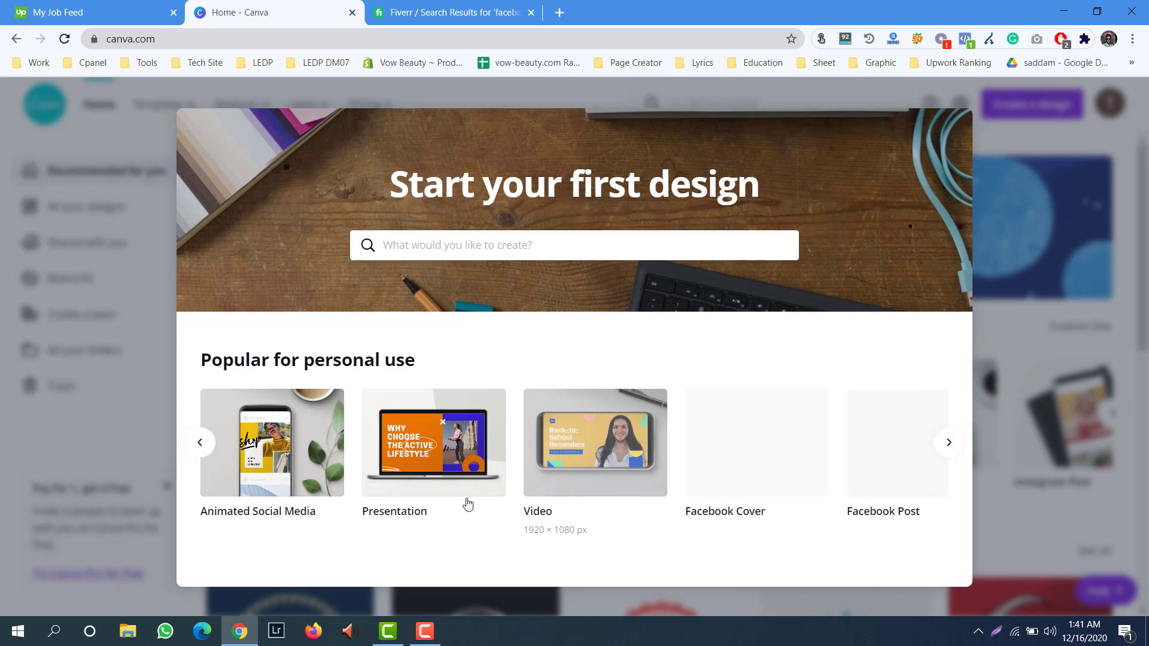
left_click(413, 478)
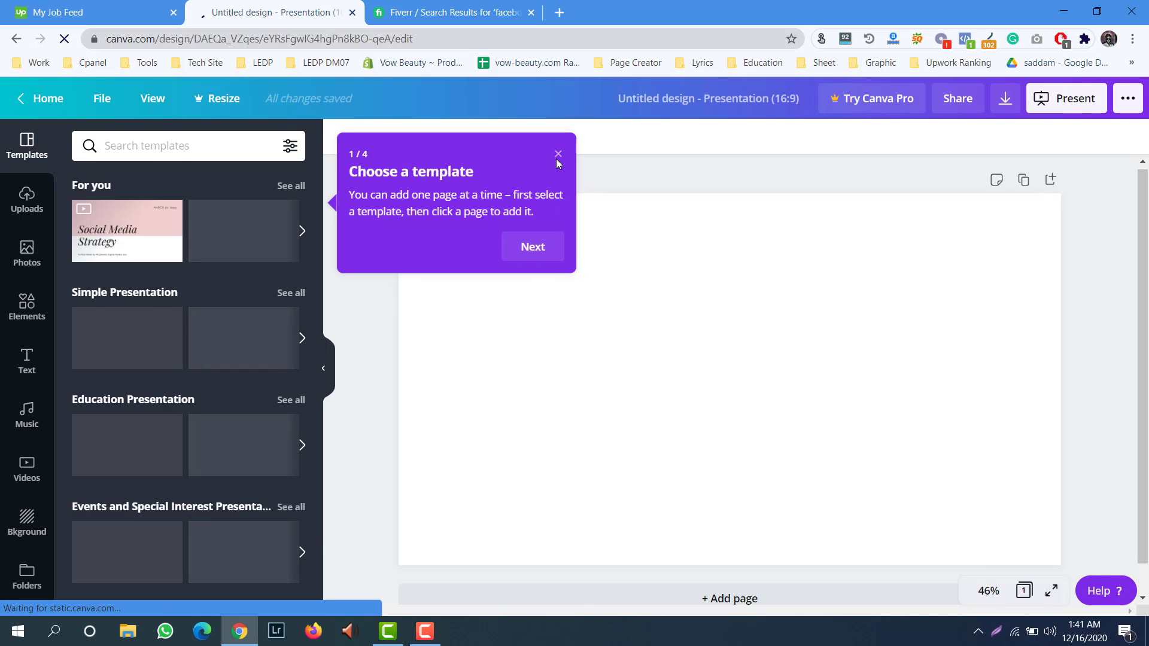
left_click(557, 155)
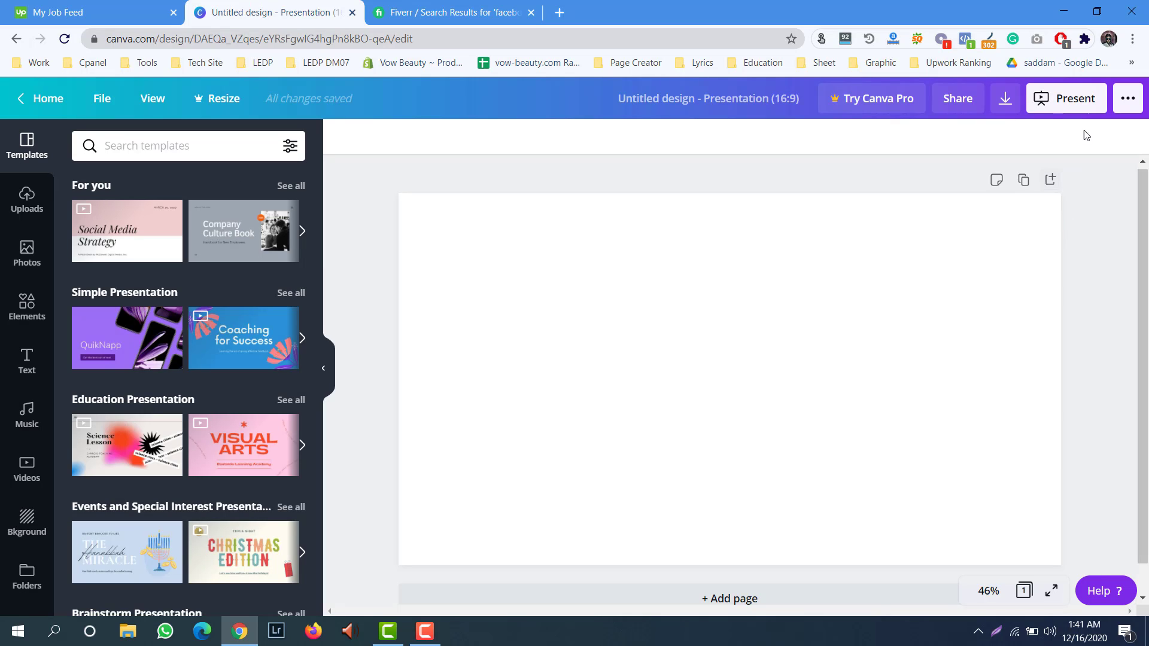
- Check the publishing and sharing options of the blank presentation and return to the home page
left_click(1128, 99)
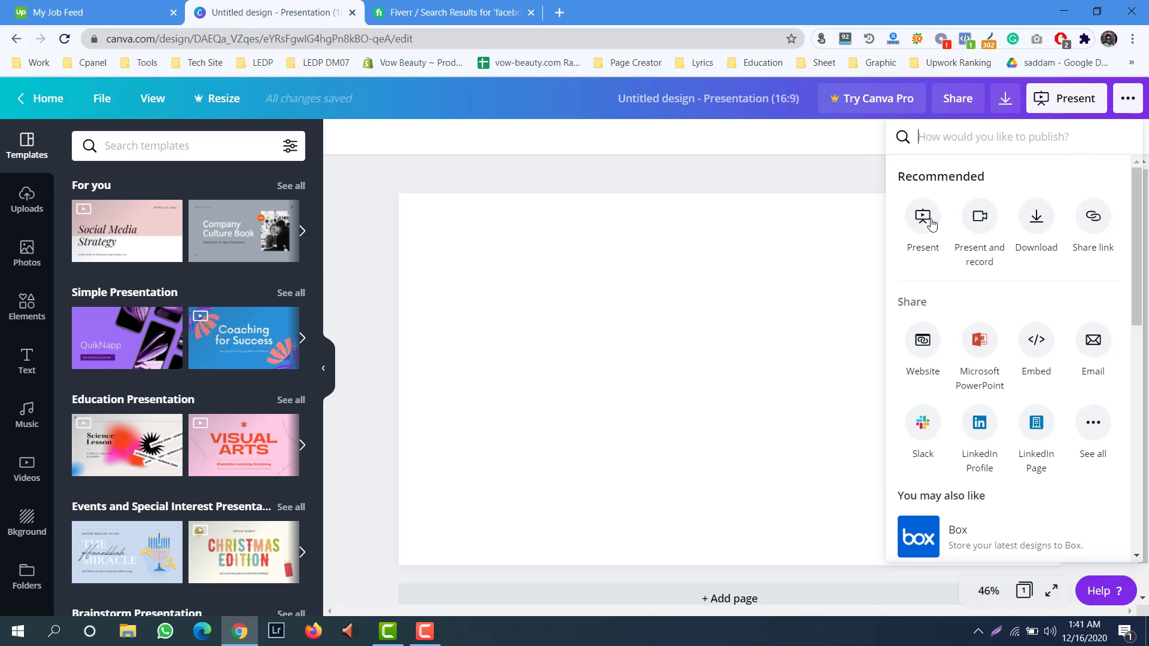
left_click(809, 146)
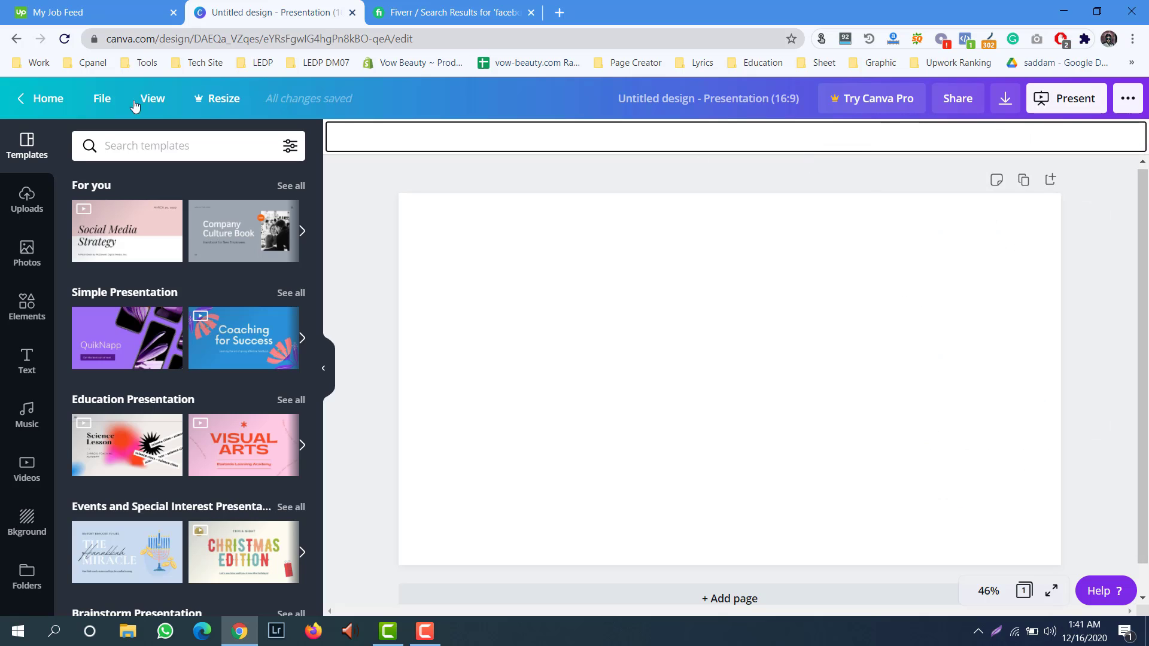
left_click(45, 99)
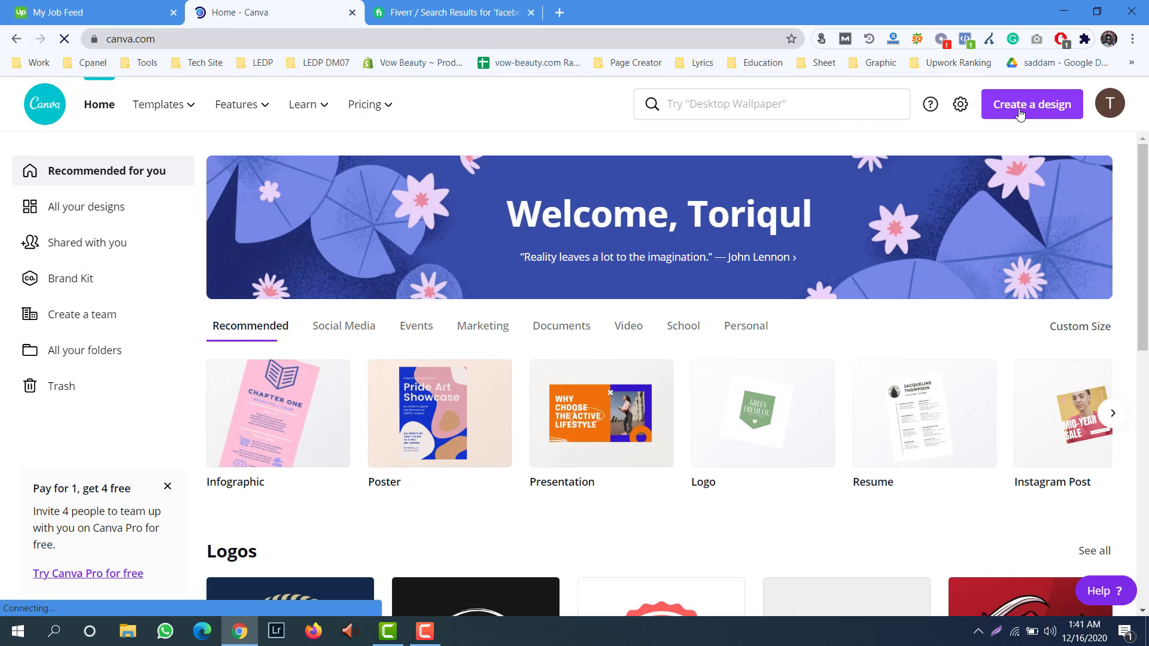
- Create a new custom-size design 550 px wide and 370 px high
left_click(1021, 114)
left_click(874, 180)
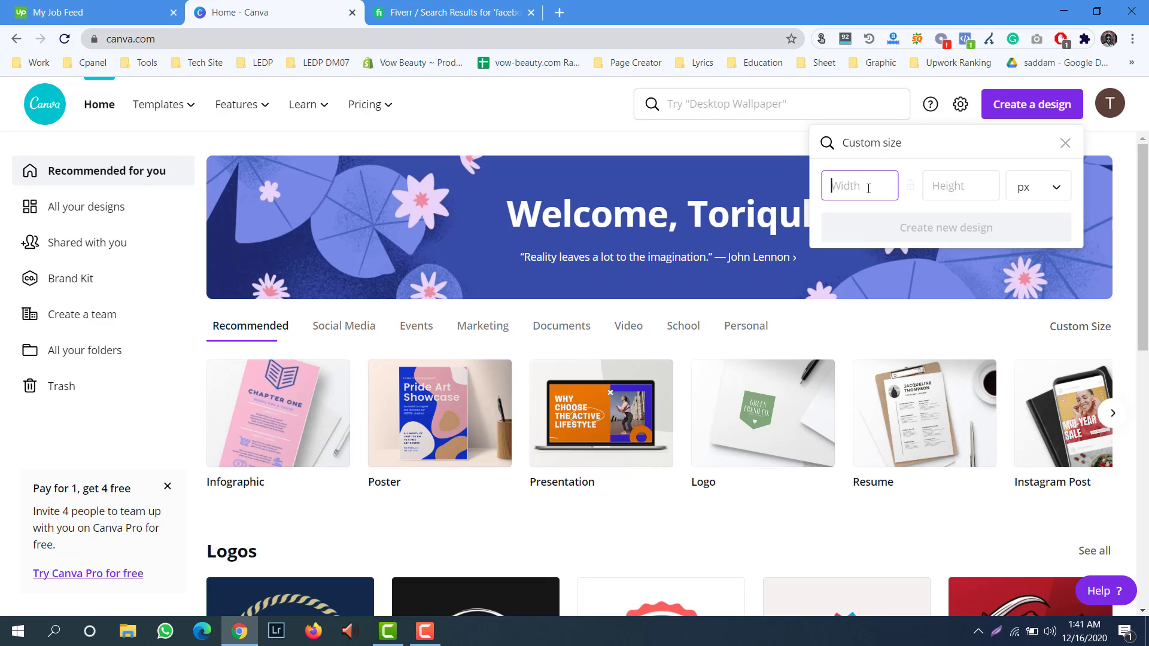
type("550")
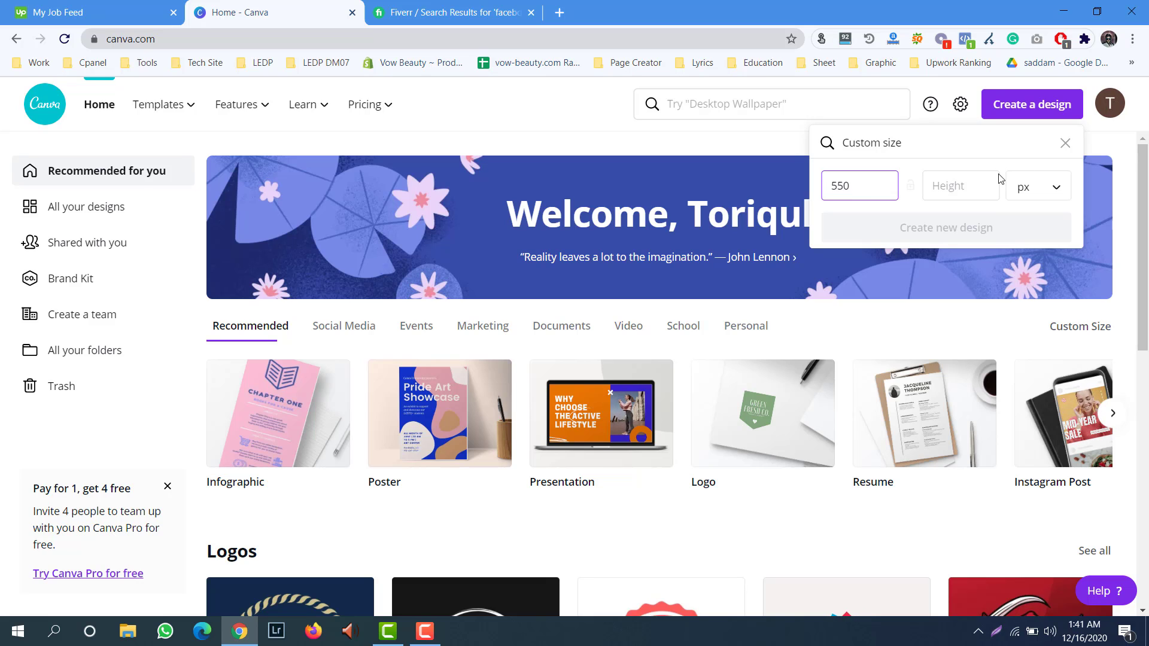
left_click(952, 180)
type("3")
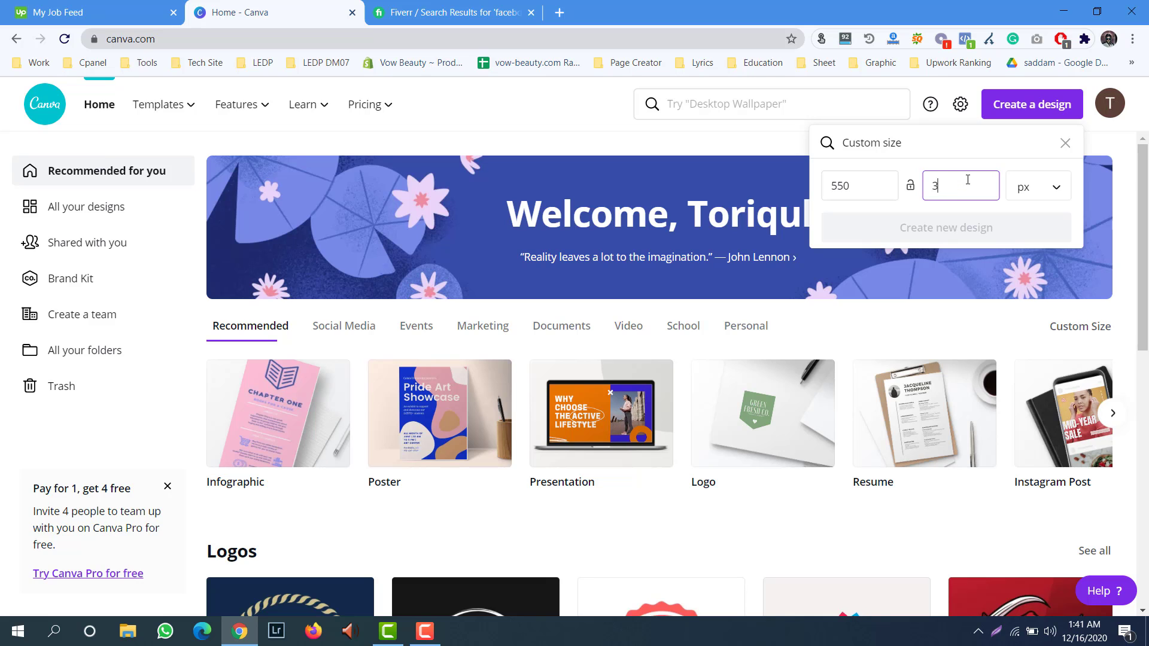
type("70")
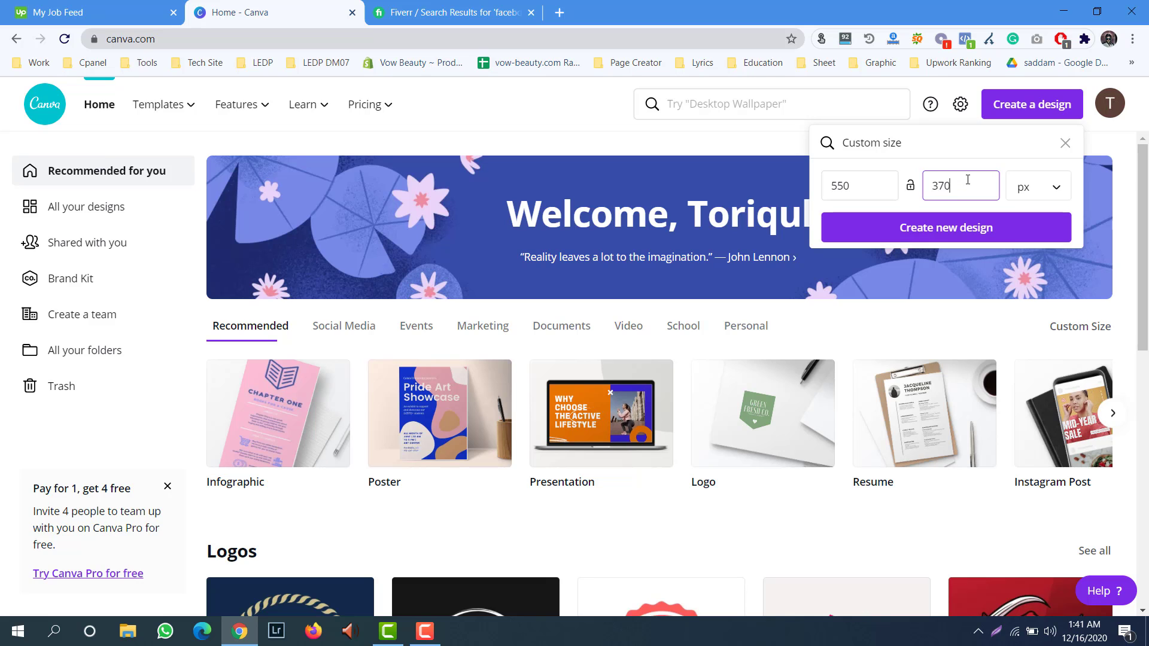
left_click(963, 230)
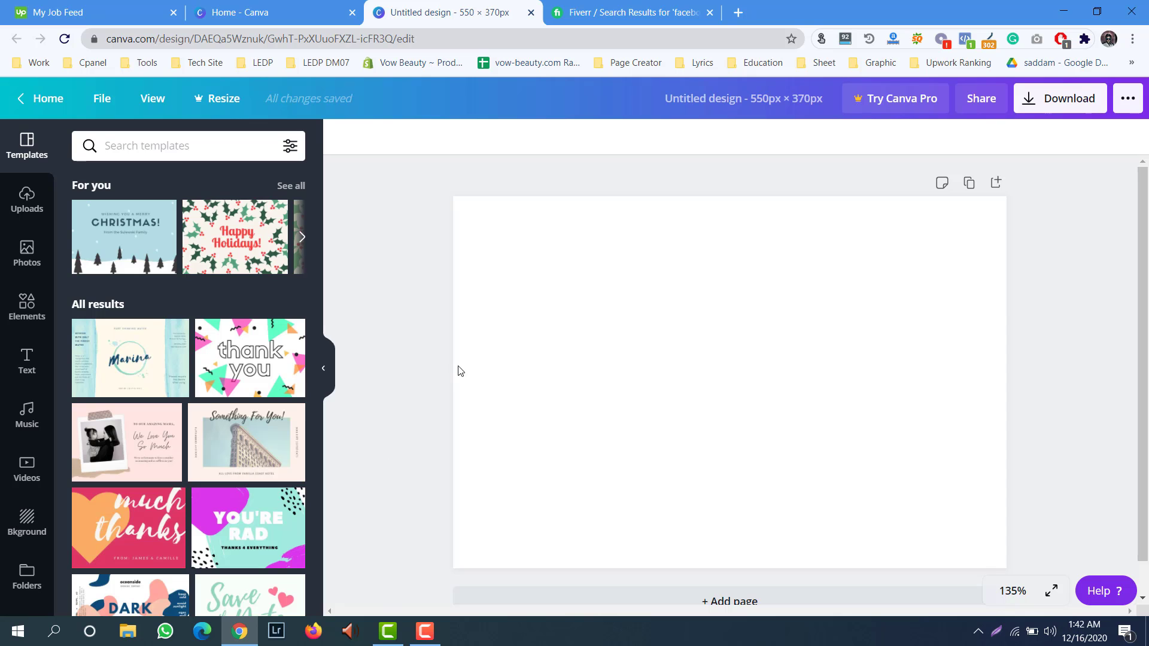
- Examine the available templates for the 550 × 370 px design
scroll(180, 359, "down", 7)
scroll(109, 355, "up", 2)
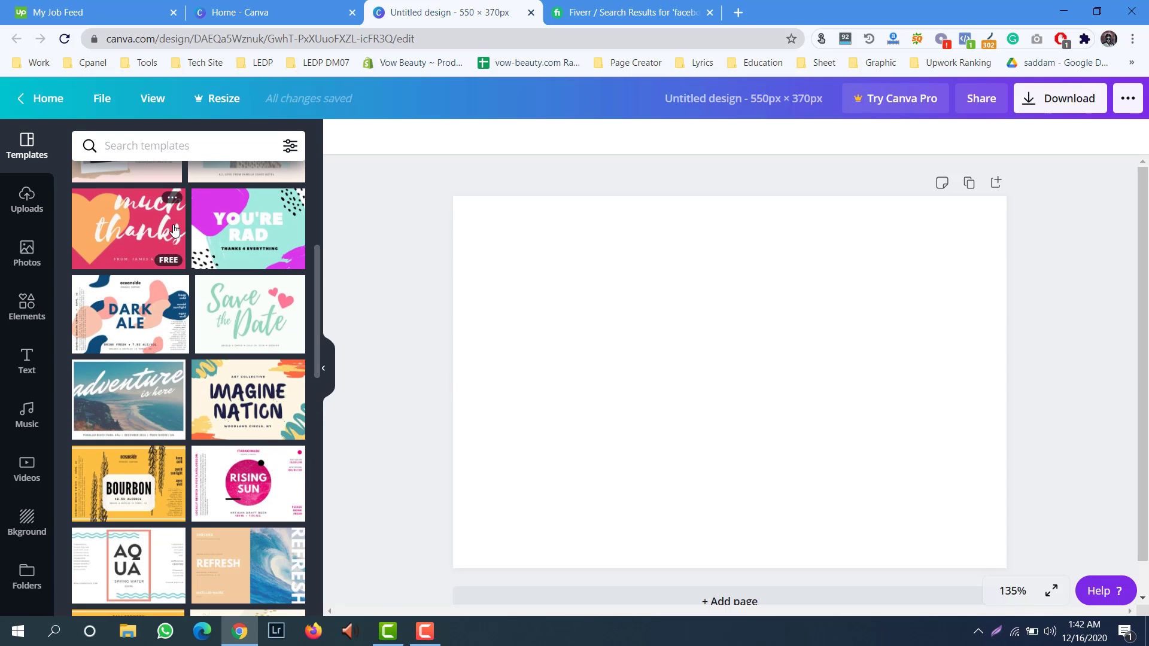
scroll(173, 230, "down", 6)
scroll(173, 242, "up", 9)
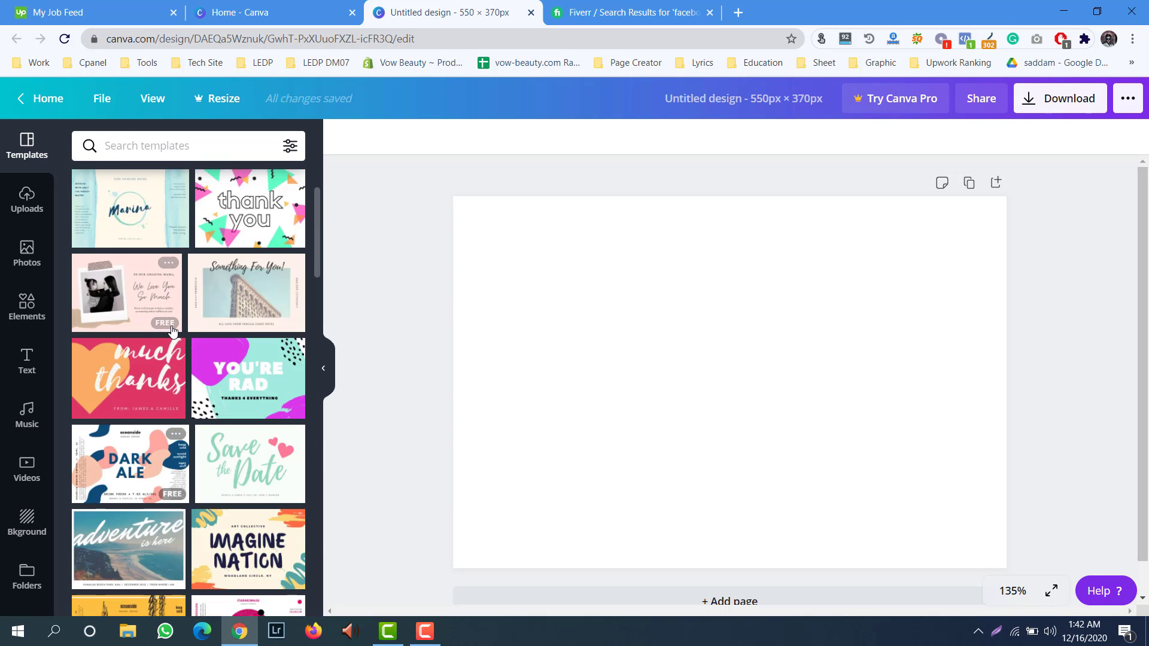
scroll(173, 330, "up", 3)
scroll(173, 331, "down", 15)
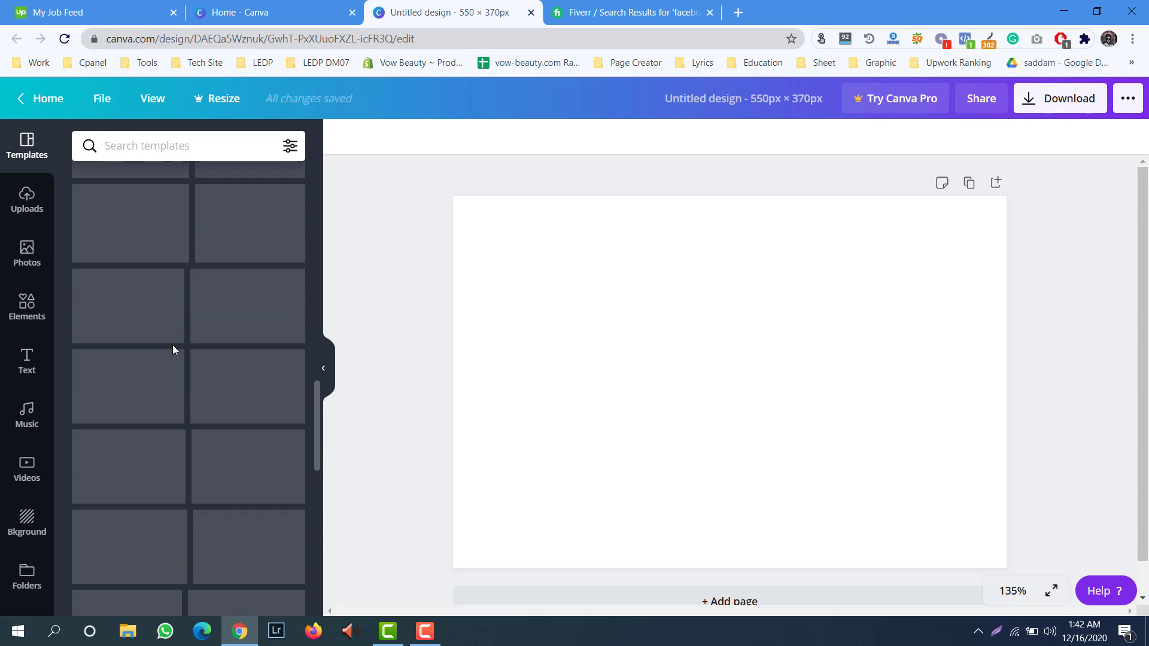
scroll(173, 345, "down", 5)
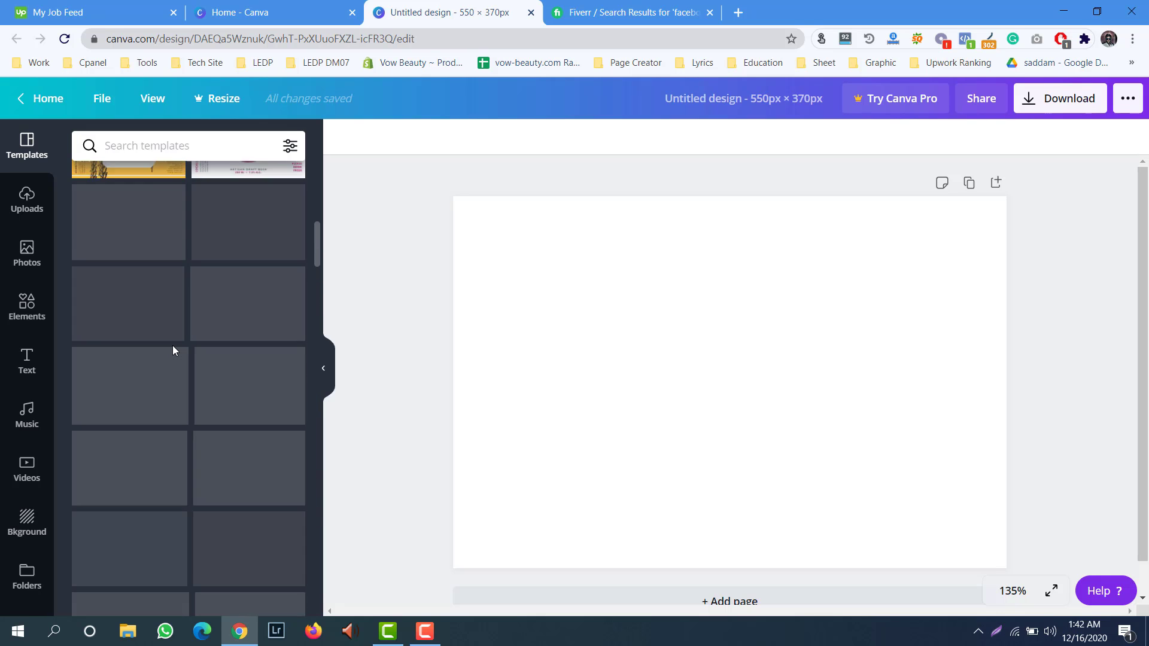
scroll(173, 350, "down", 7)
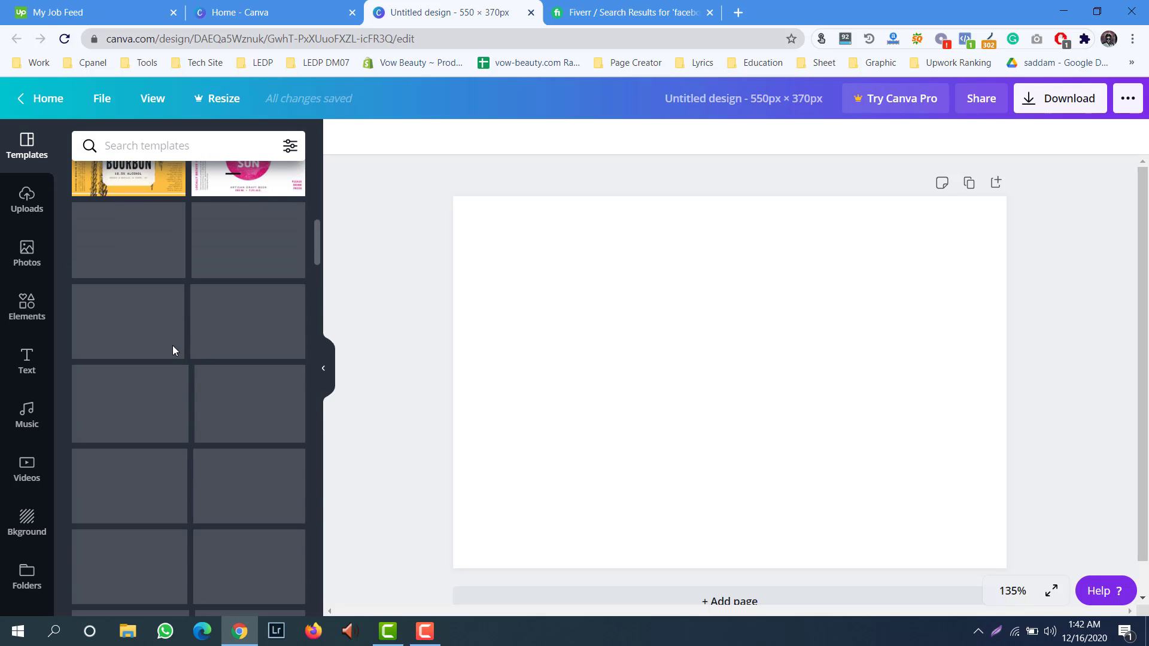
scroll(172, 350, "down", 5)
scroll(172, 350, "down", 5)
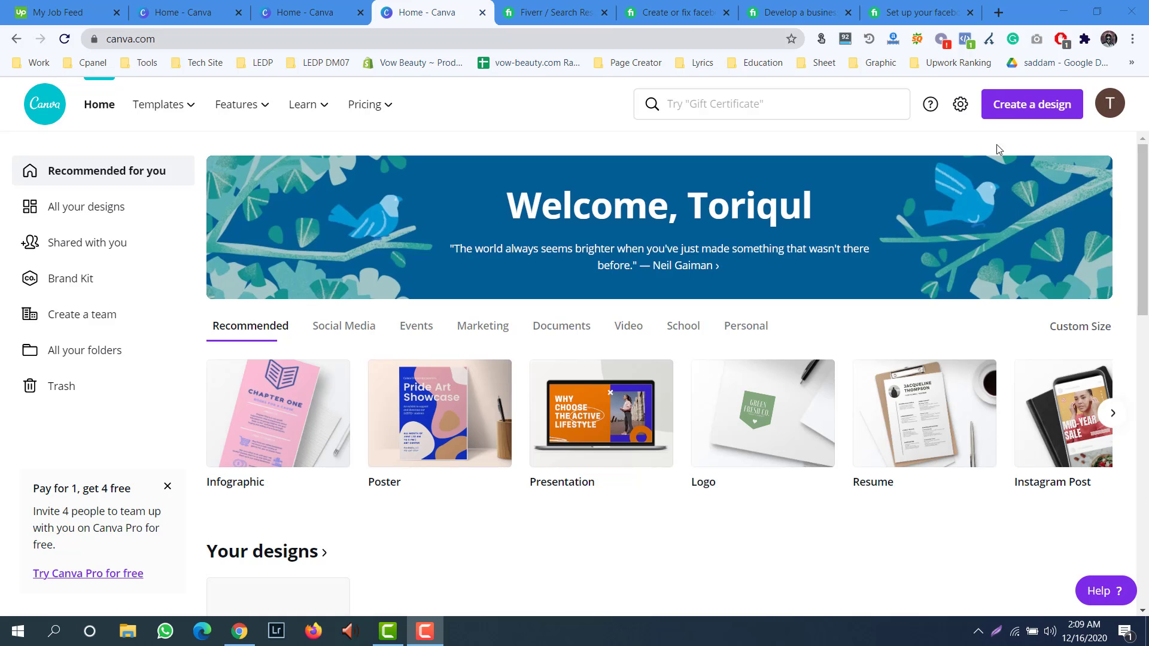
- Begin another custom-size design and enter a size of 550 × 370 px
left_click(997, 113)
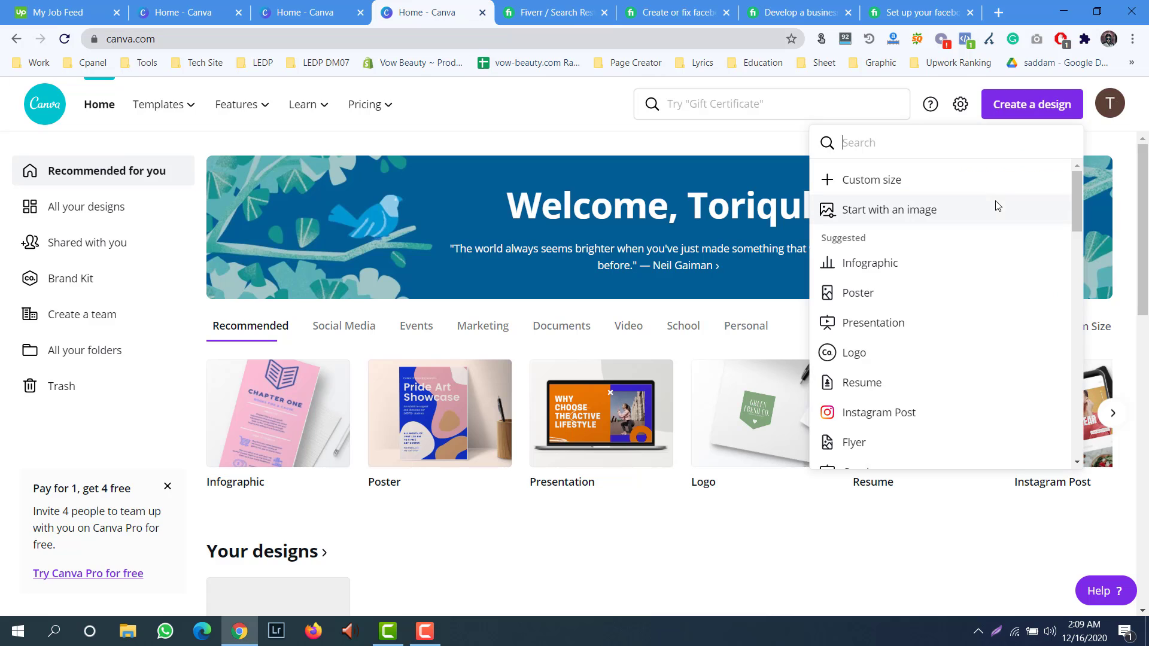
left_click(912, 186)
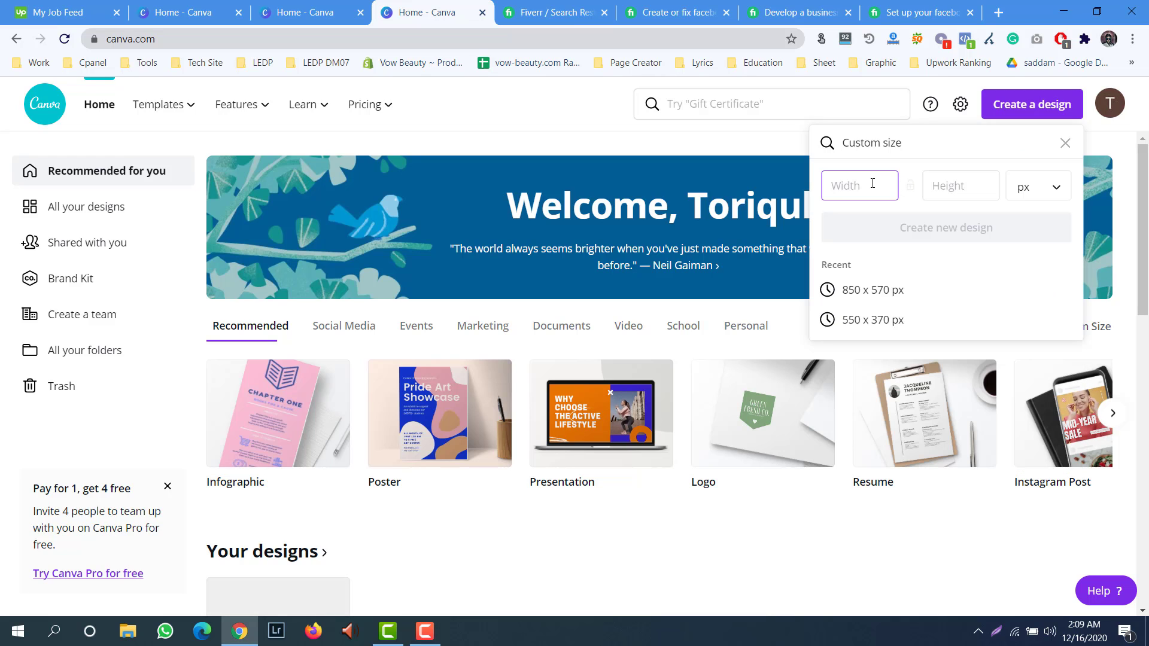
type("5")
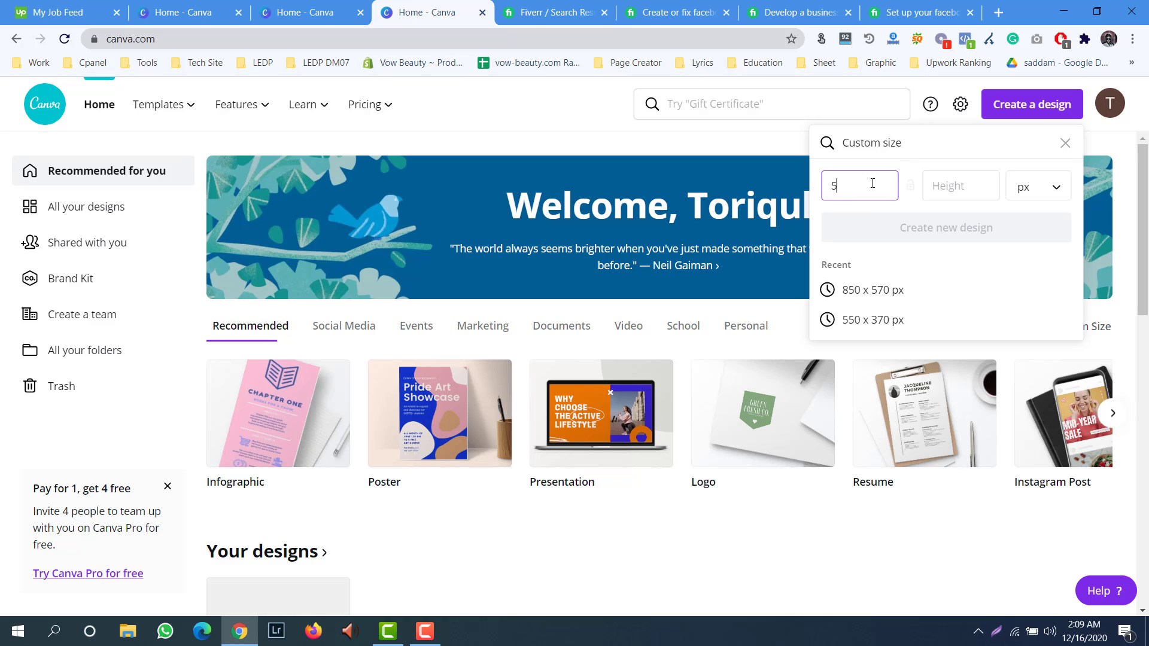
type("50")
left_click(947, 182)
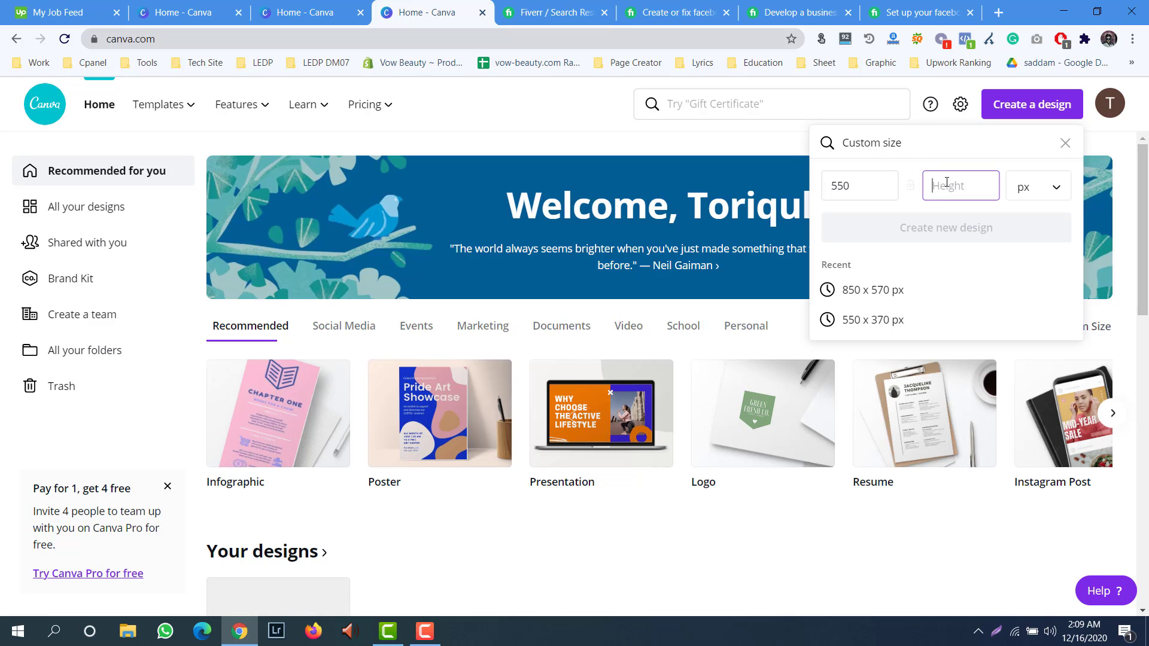
type("370")
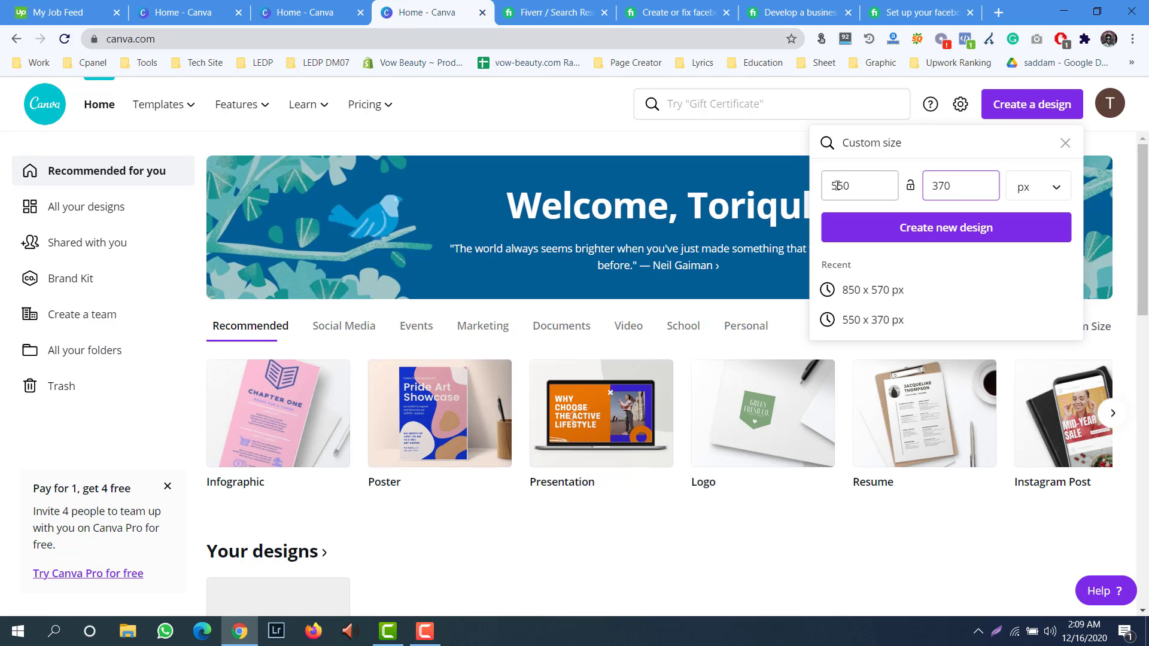
- Change the custom size to 850 × 570 px and create the new design
left_click_drag(850, 186, 821, 188)
type("8")
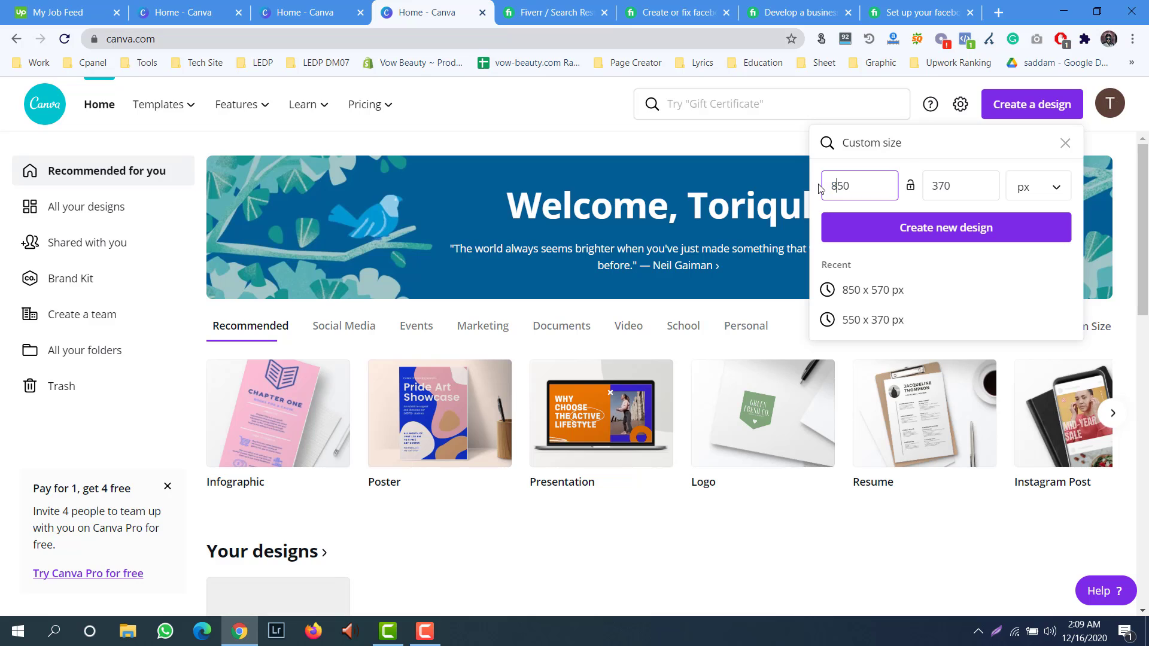
left_click(939, 184)
left_click_drag(939, 184, 934, 186)
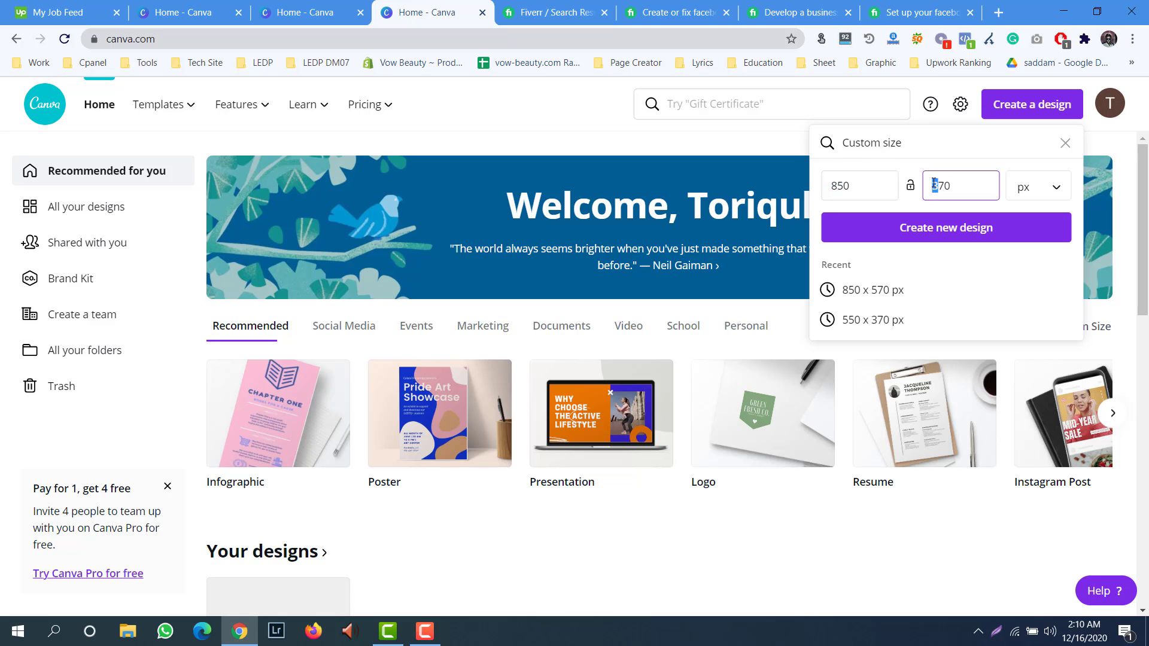
type("5")
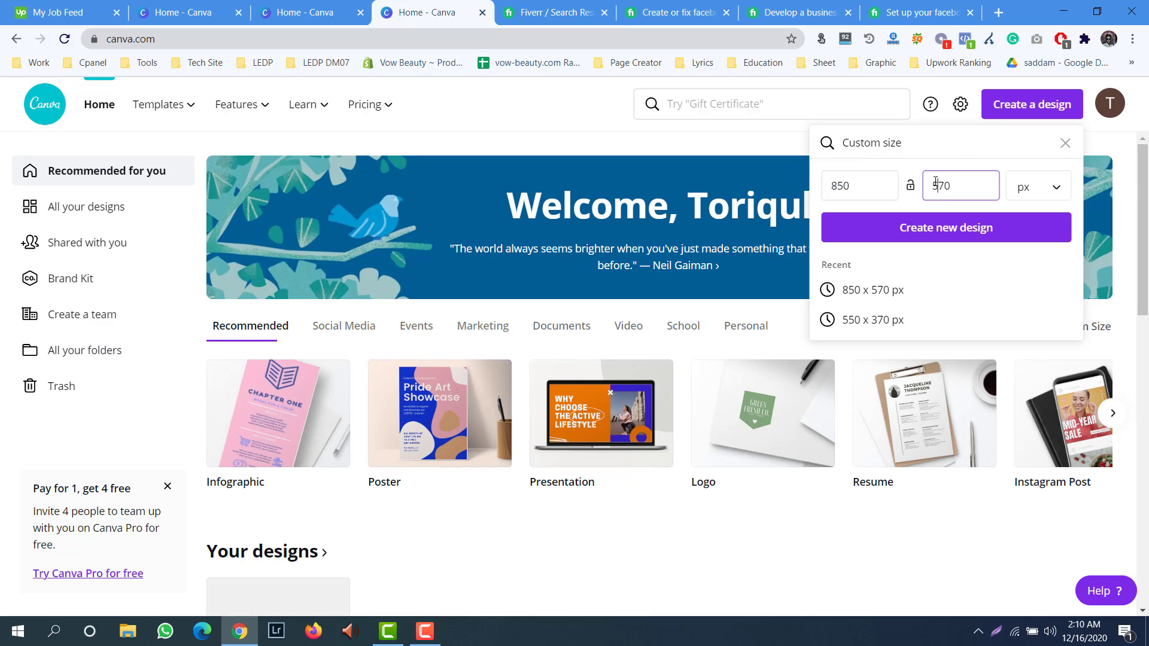
left_click(934, 232)
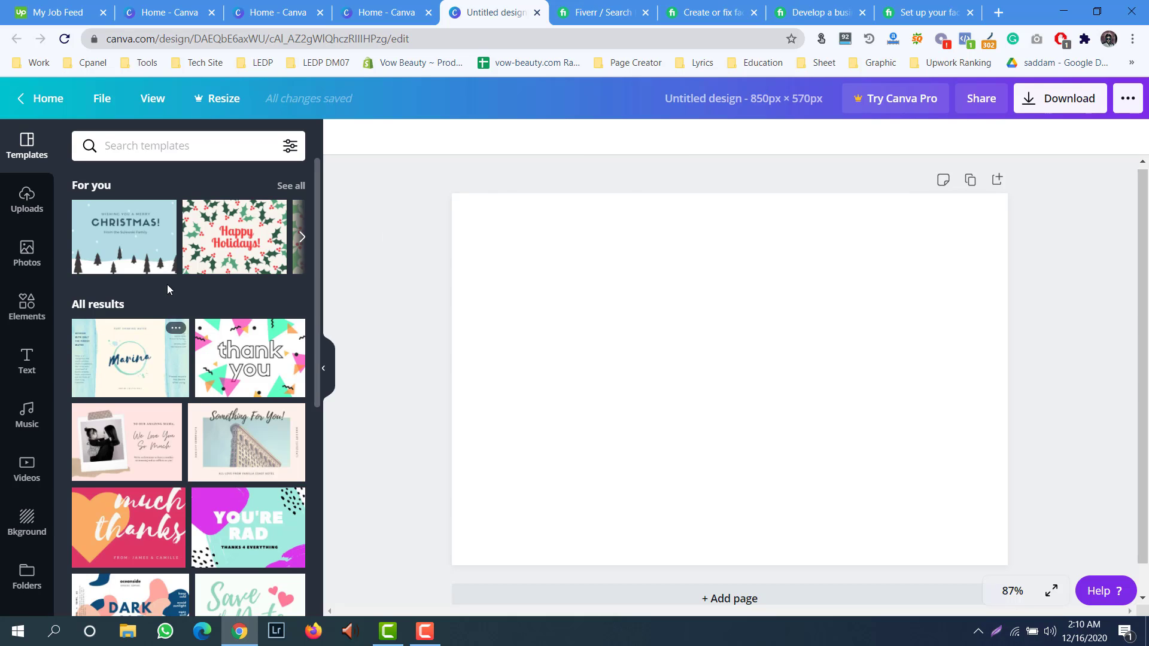
- Find the "Your safety is our concern" template among the results and apply it to the blank page
scroll(167, 299, "down", 6)
scroll(168, 314, "down", 5)
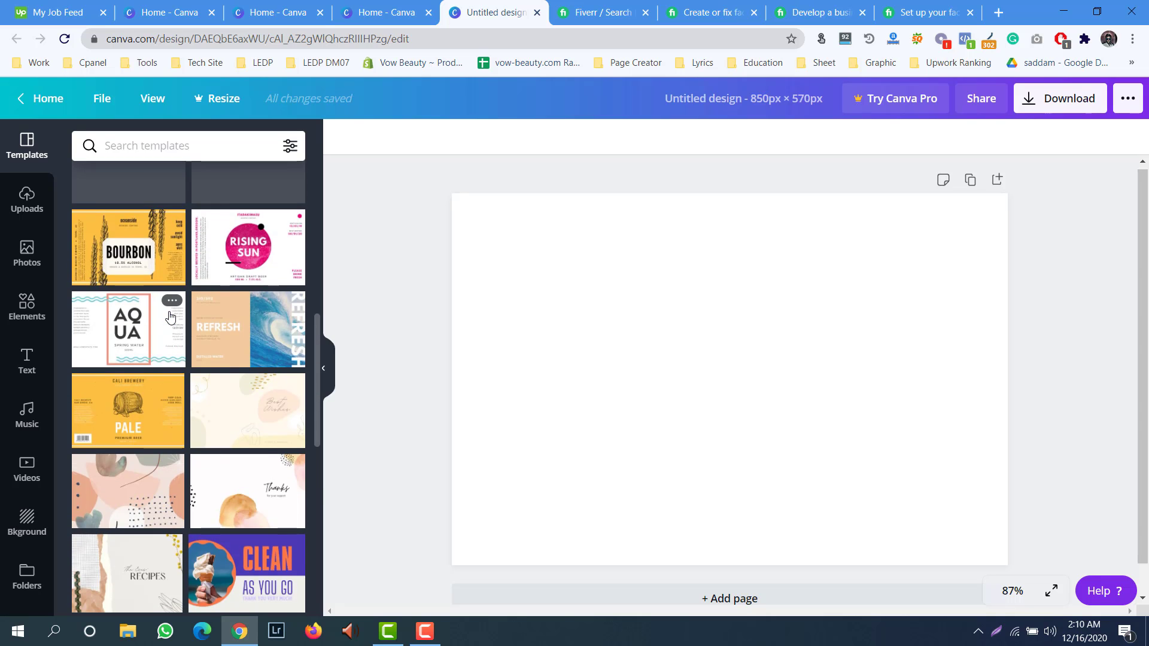
scroll(170, 318, "down", 6)
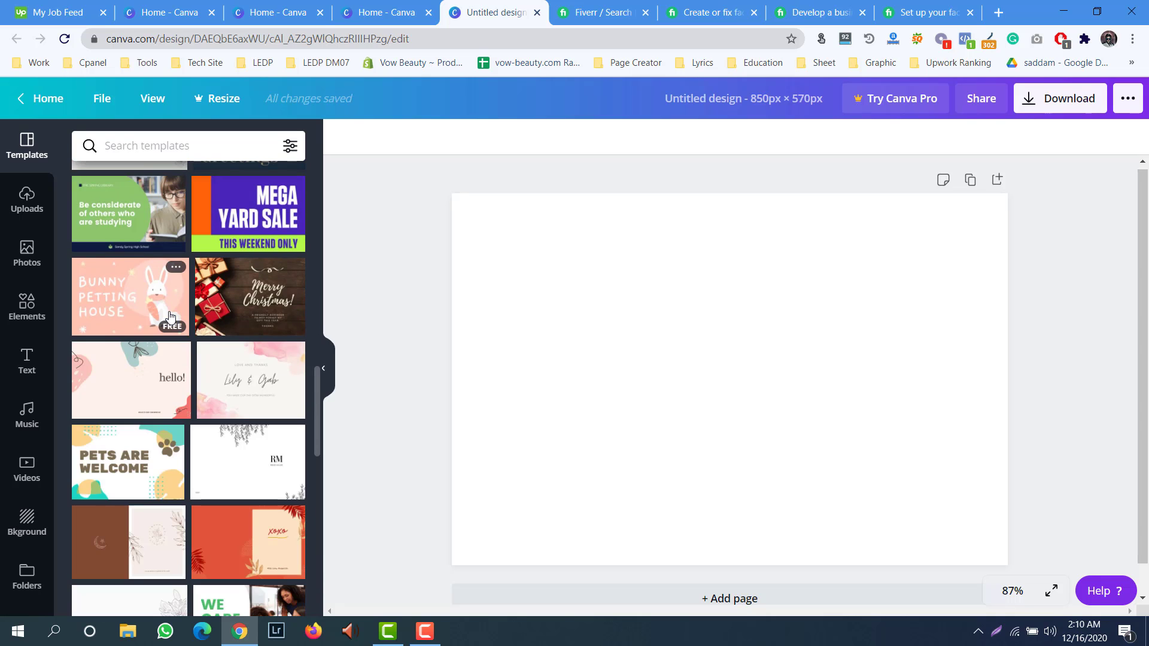
scroll(168, 324, "down", 8)
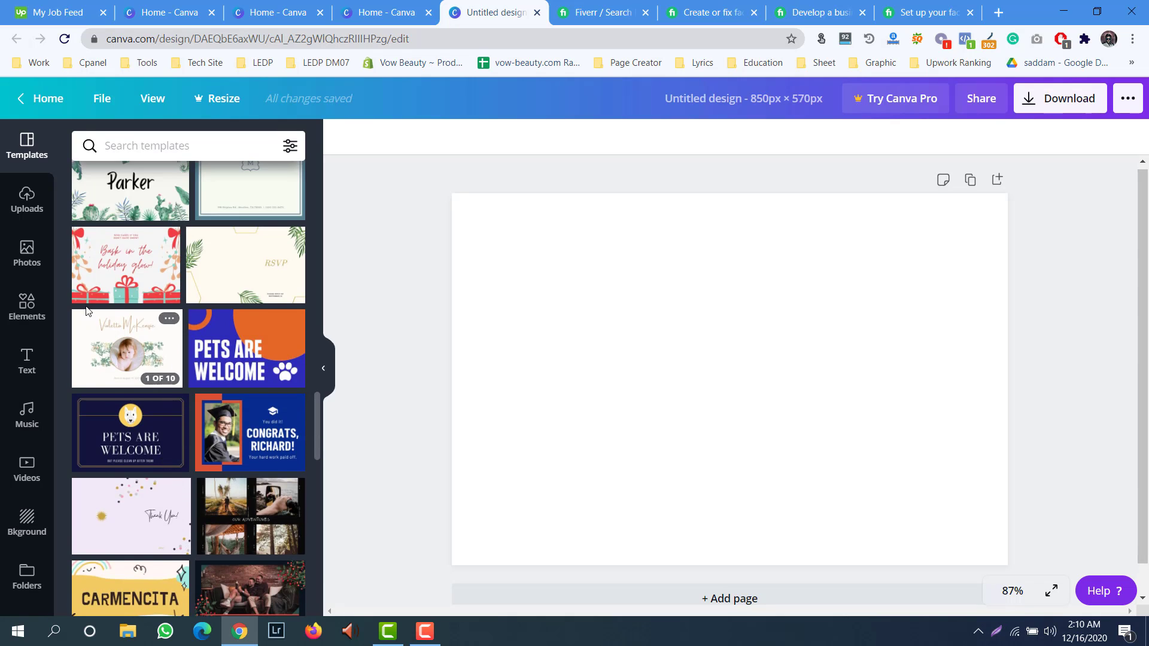
scroll(101, 323, "down", 3)
scroll(103, 324, "down", 5)
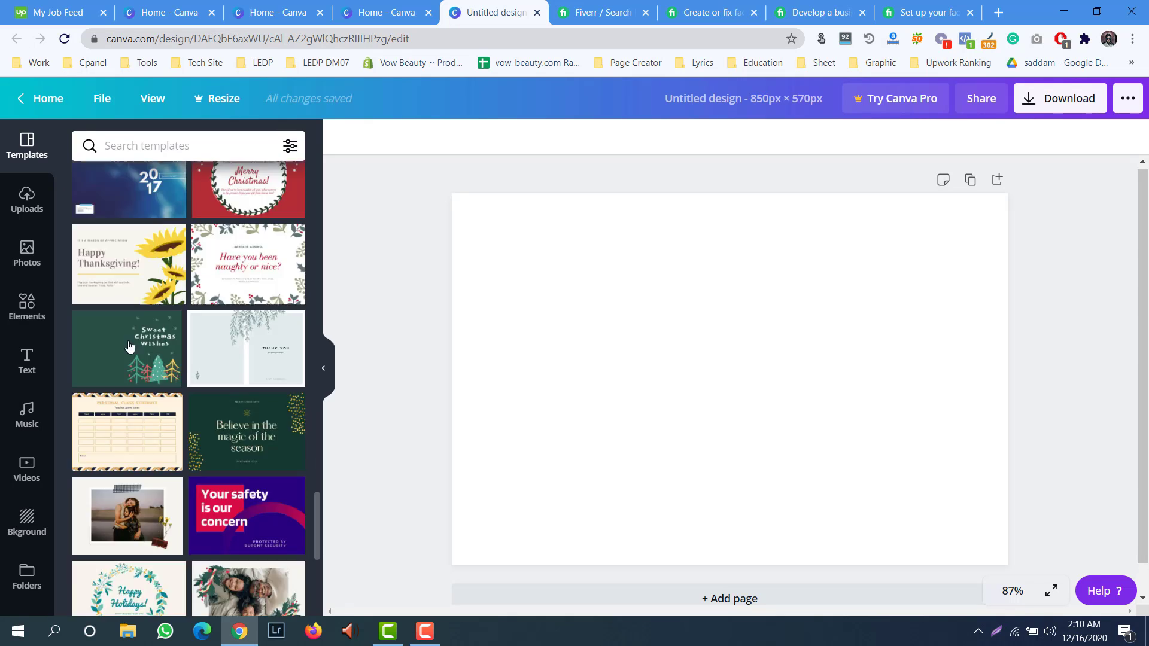
scroll(137, 345, "down", 4)
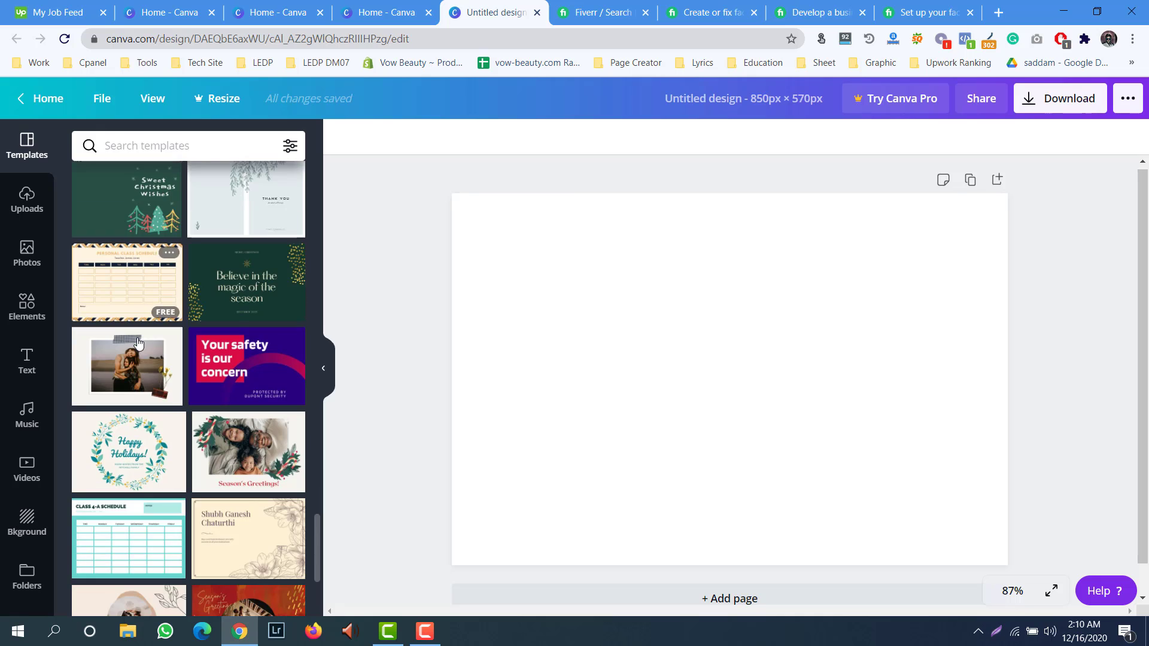
left_click(225, 370)
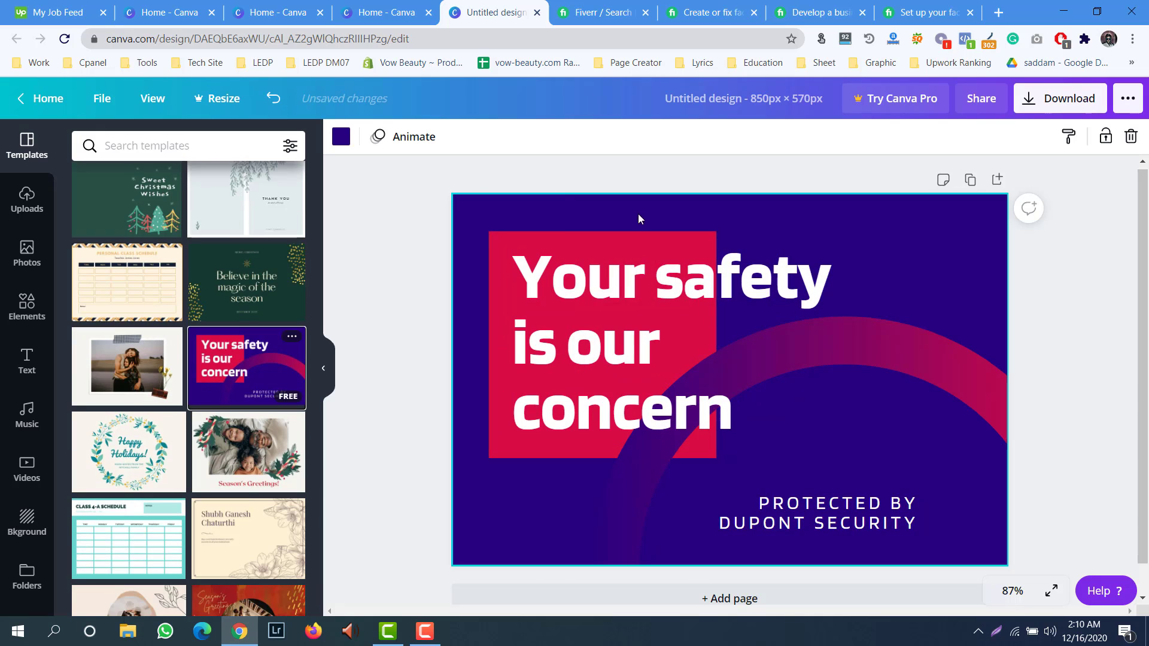
- Switch to the Fiverr search results and copy the search phrase "facebook business page"
left_click(596, 12)
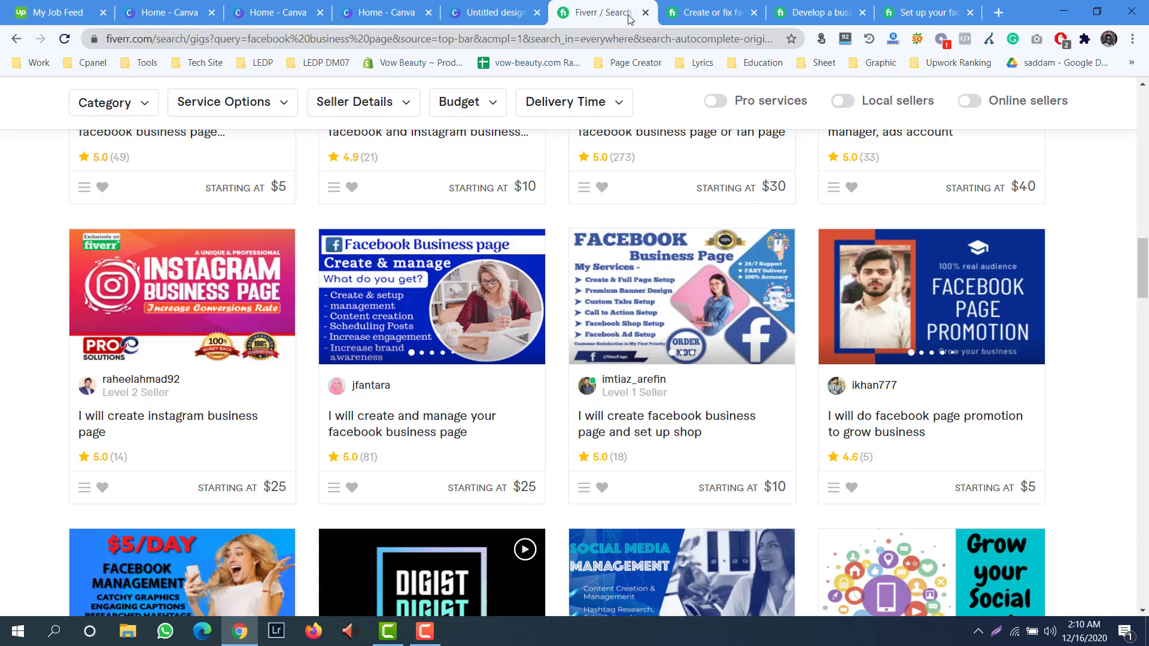
left_click(690, 5)
left_click(596, 12)
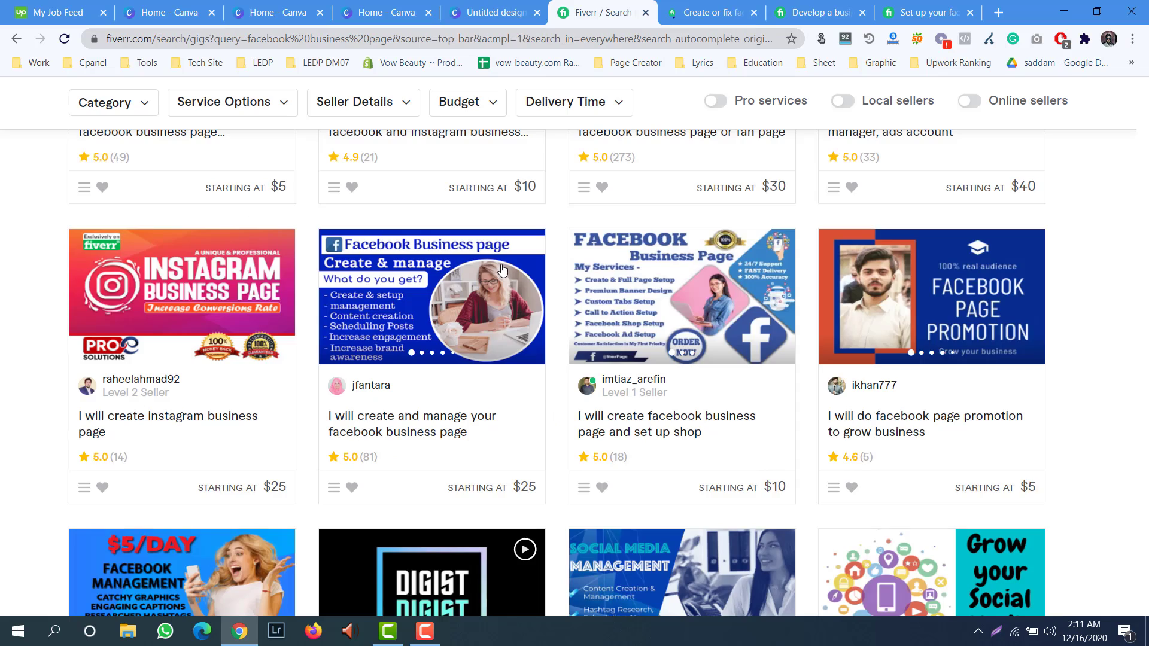
scroll(368, 290, "up", 15)
scroll(367, 291, "up", 6)
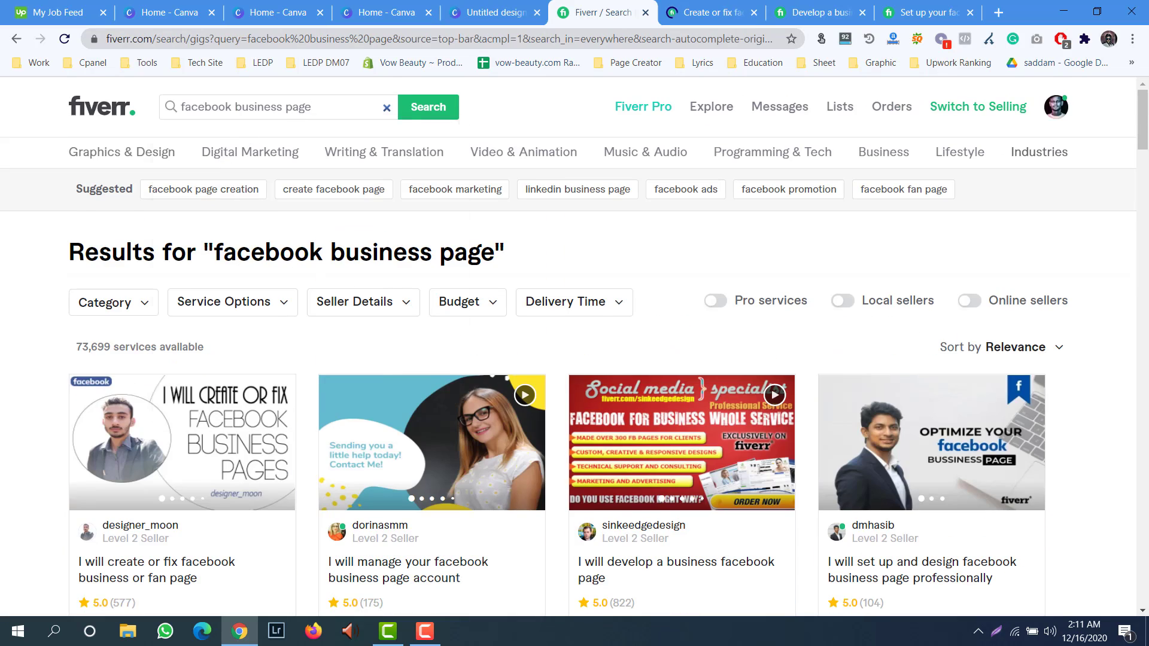
left_click(303, 108)
key("ctrl+c")
- Return to the Canva design and replace the "Your safety is our concern" headline with the copied phrase "facebook business page"
left_click(488, 12)
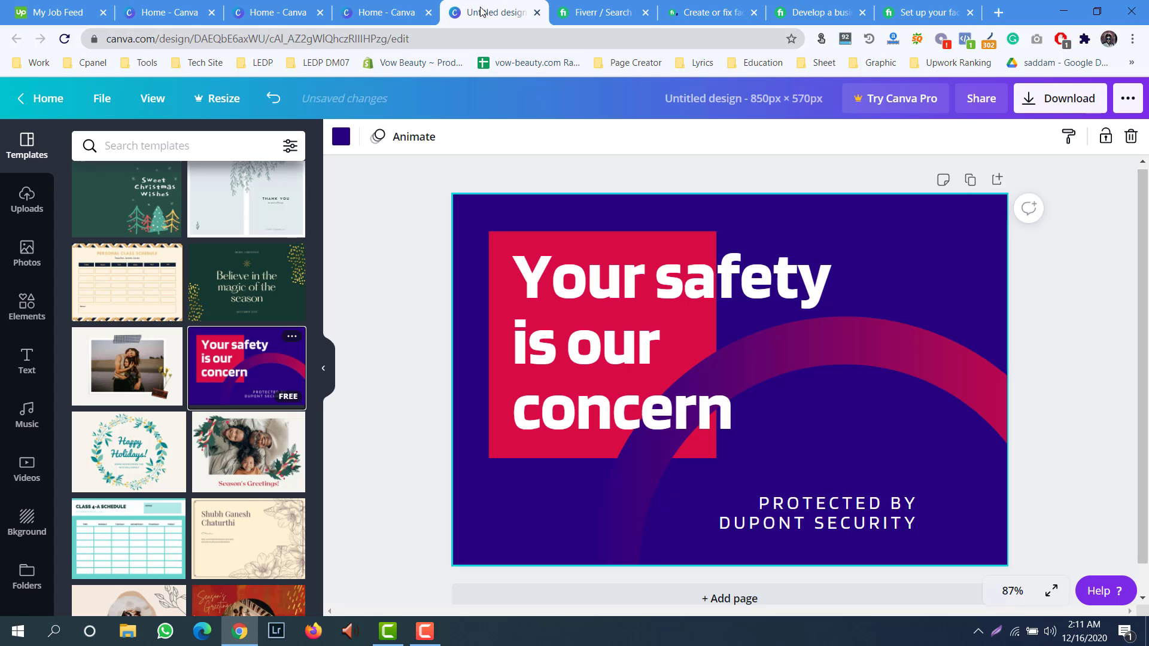
left_click(547, 285)
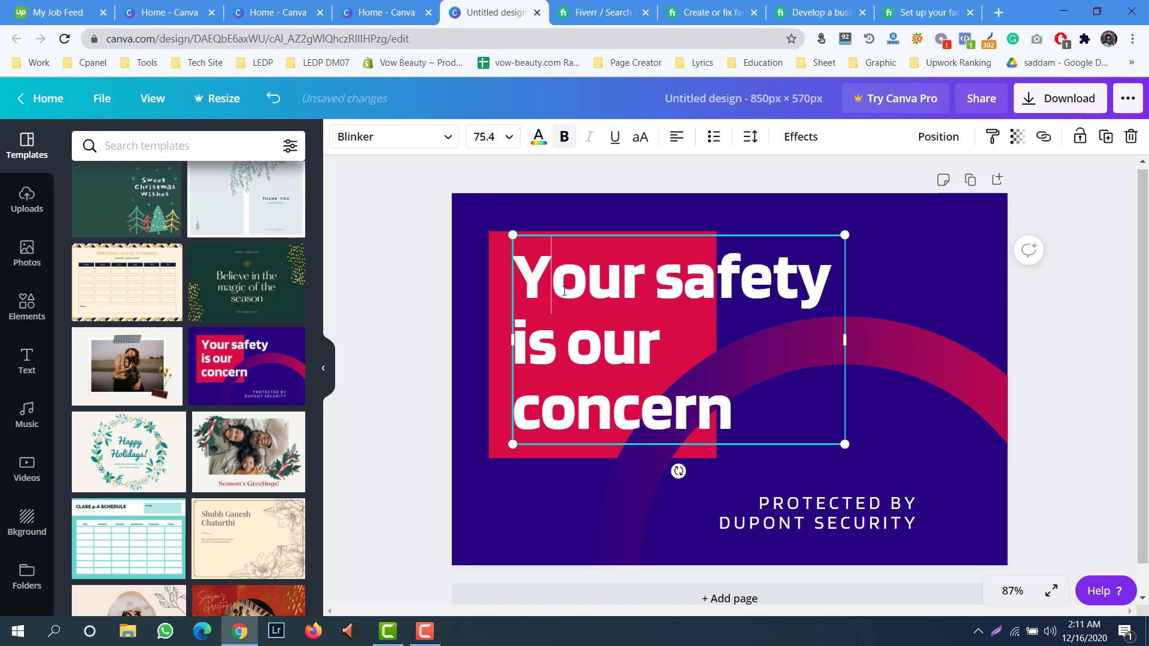
left_click_drag(547, 280, 726, 398)
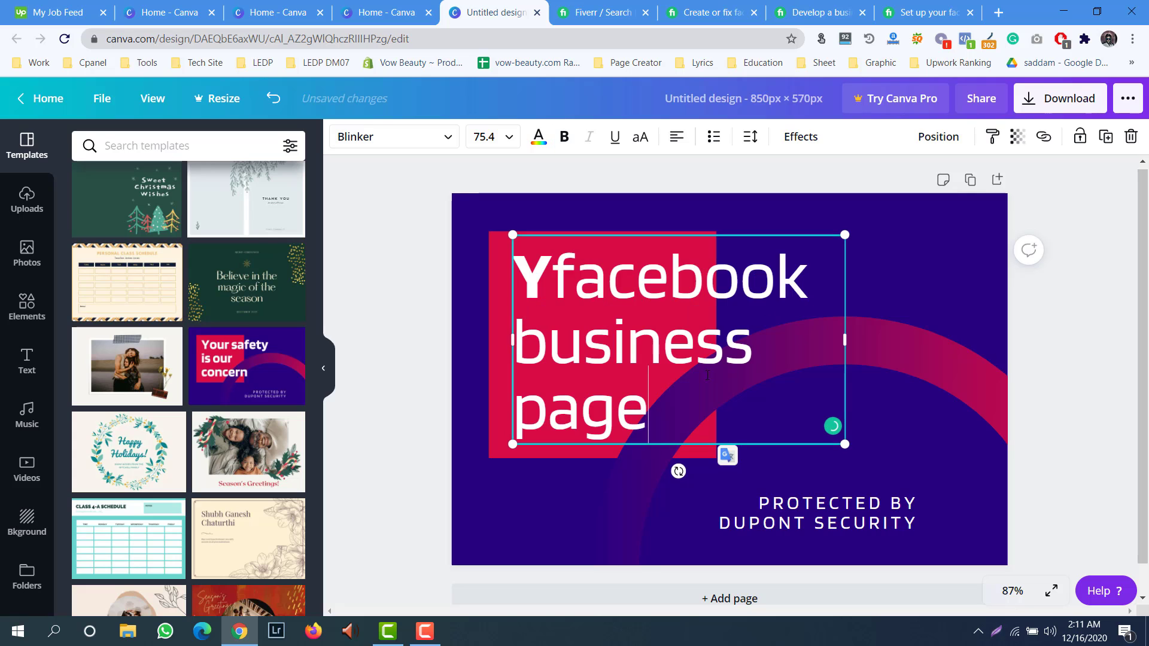
key("ctrl+v")
left_click_drag(547, 288, 525, 279)
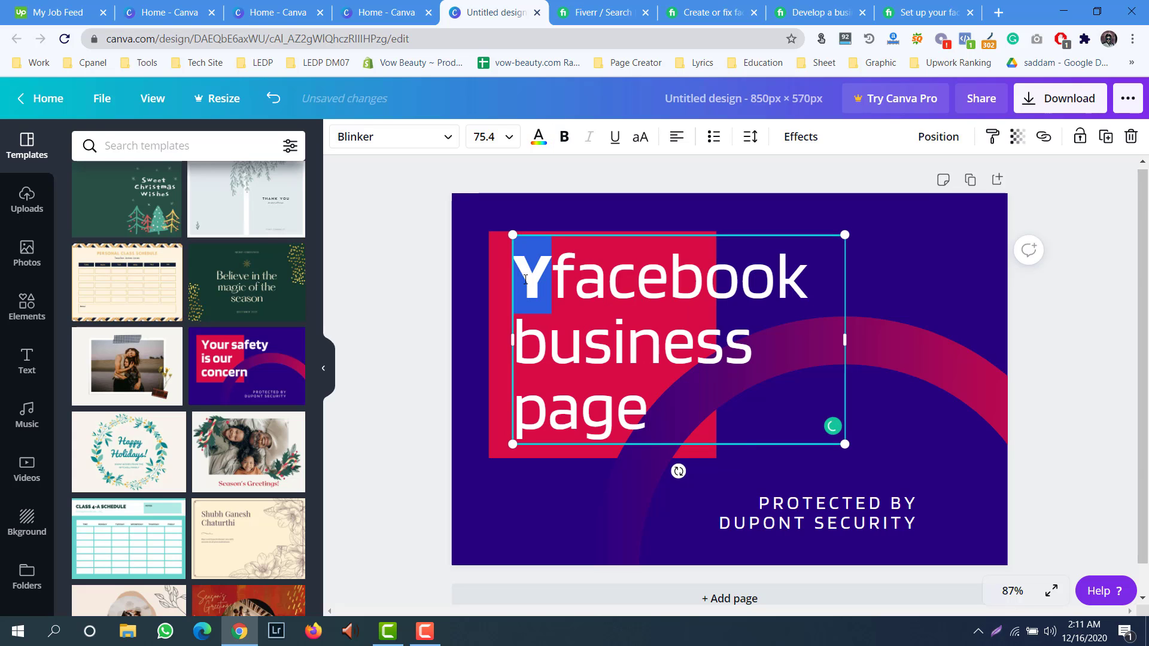
key("BackSpace")
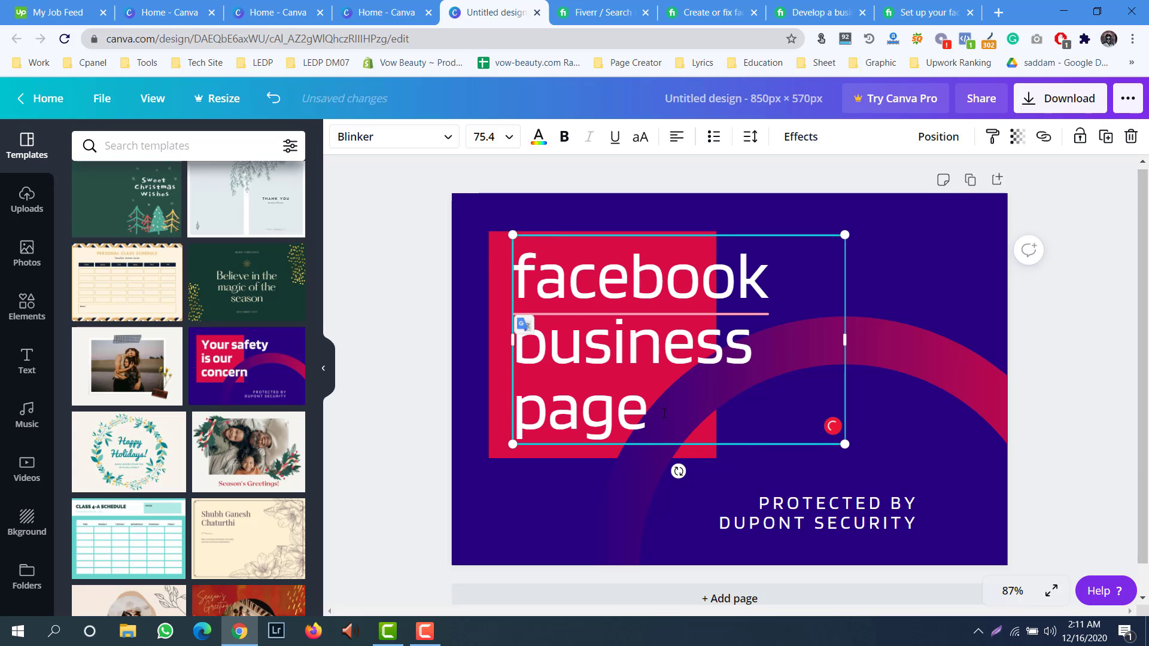
- Make the whole "facebook business page" headline bold
left_click_drag(655, 422, 501, 248)
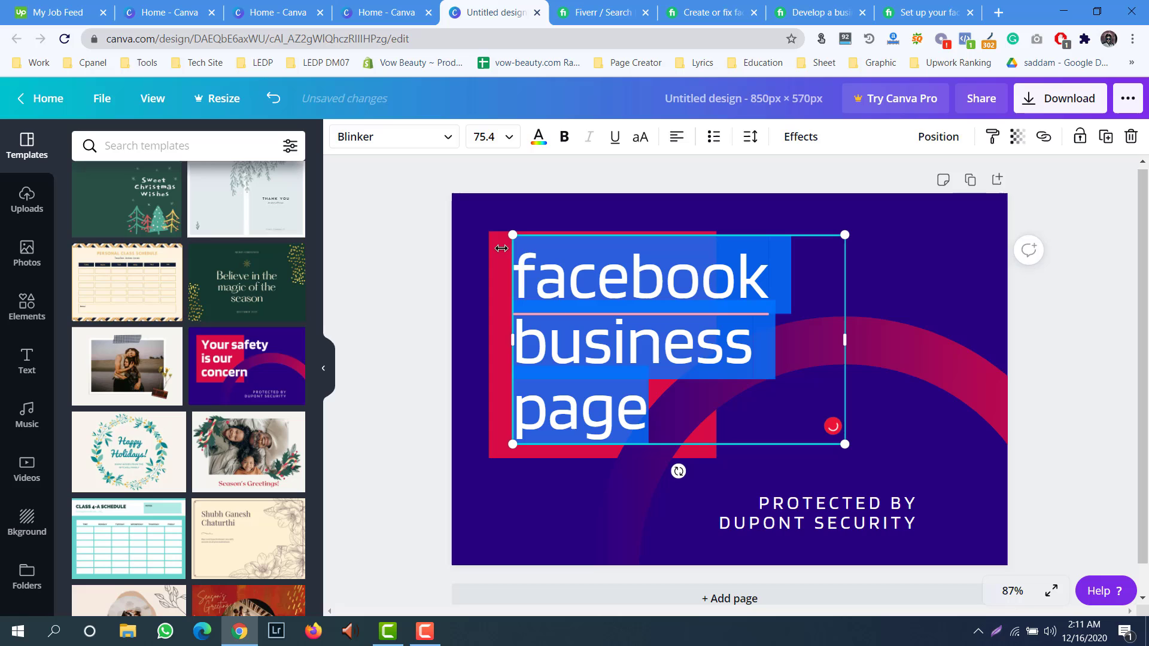
left_click(563, 138)
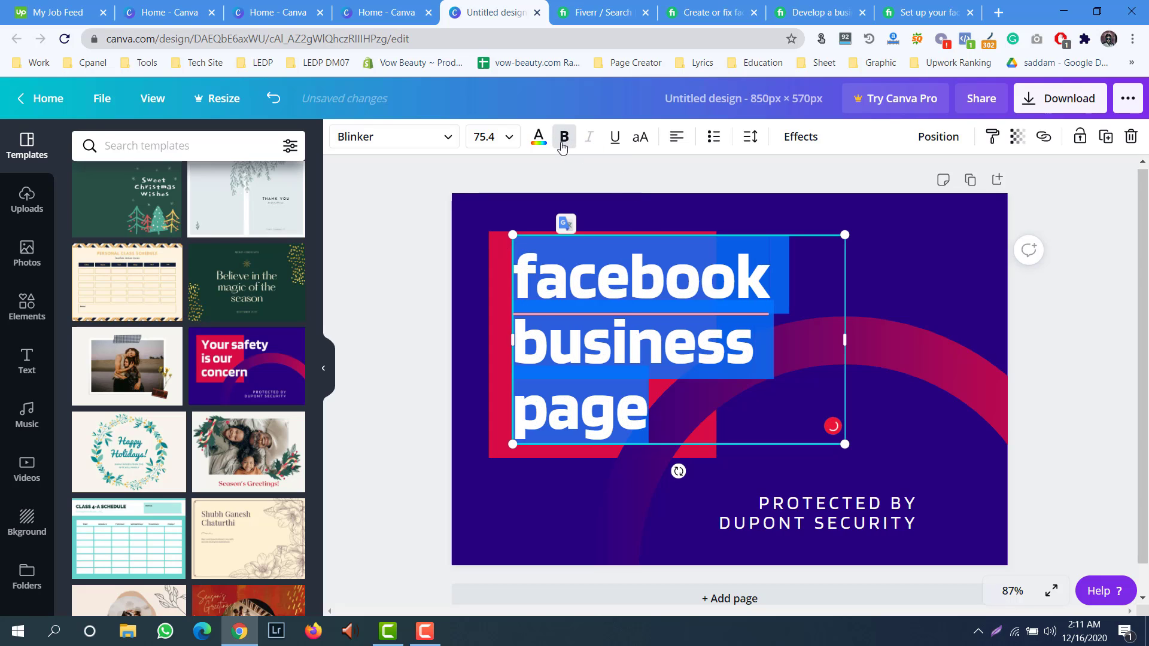
left_click(639, 343)
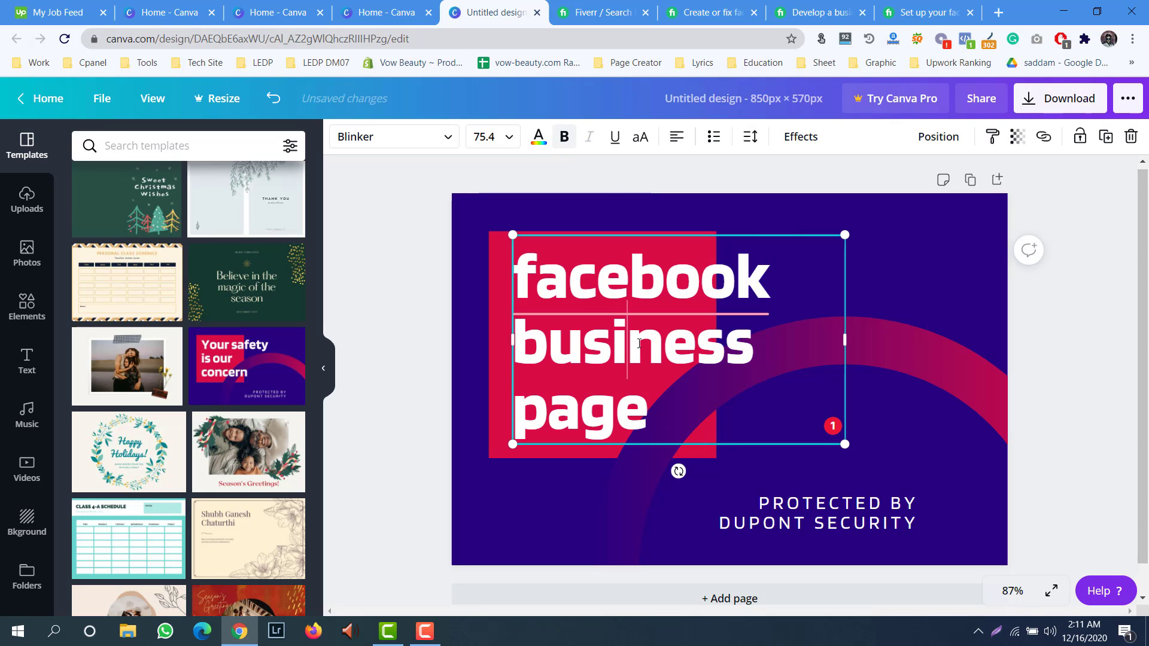
left_click(755, 416)
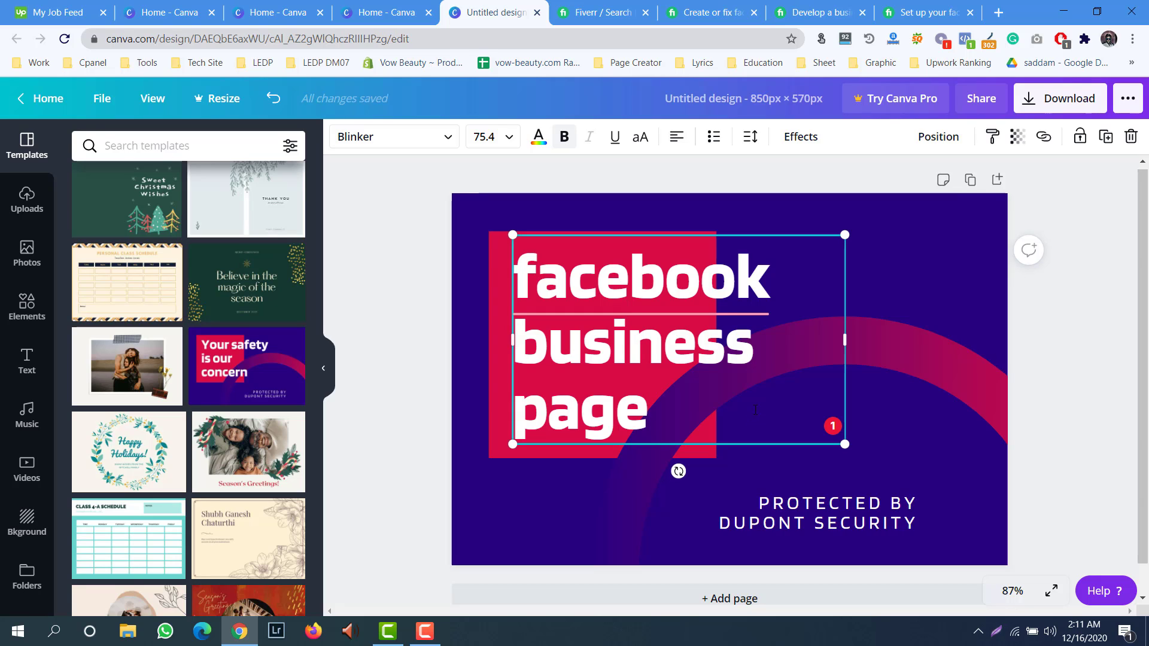
- Capitalize the first letter of each headline word so it reads "Facebook Business Page"
left_click_drag(535, 280, 519, 279)
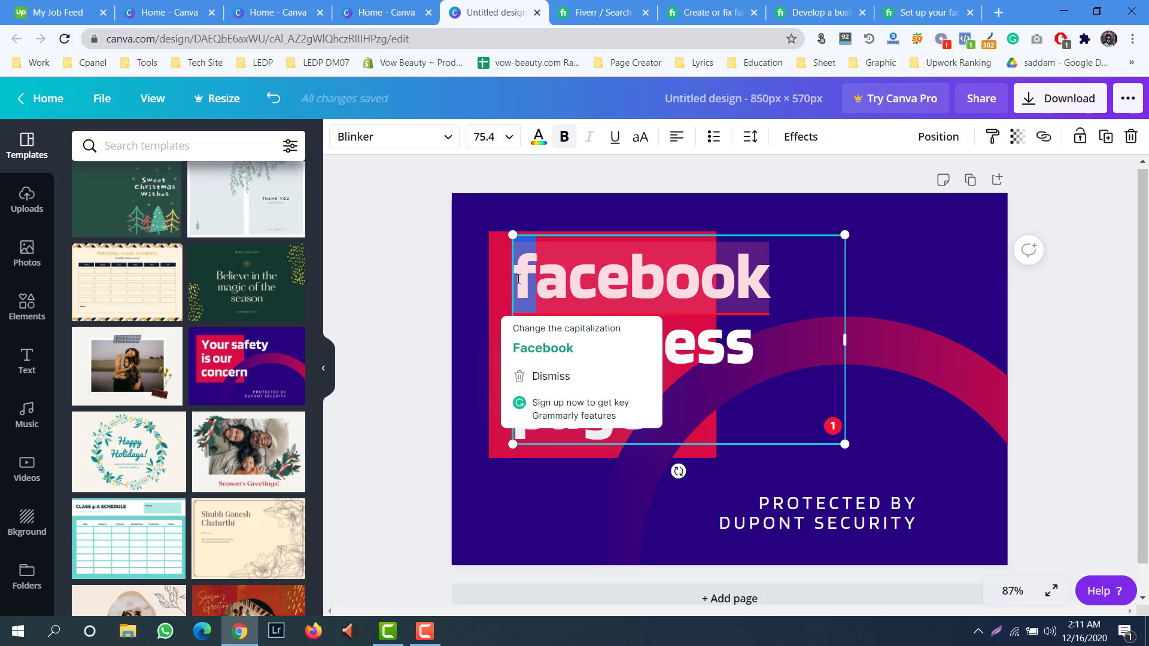
left_click(533, 348)
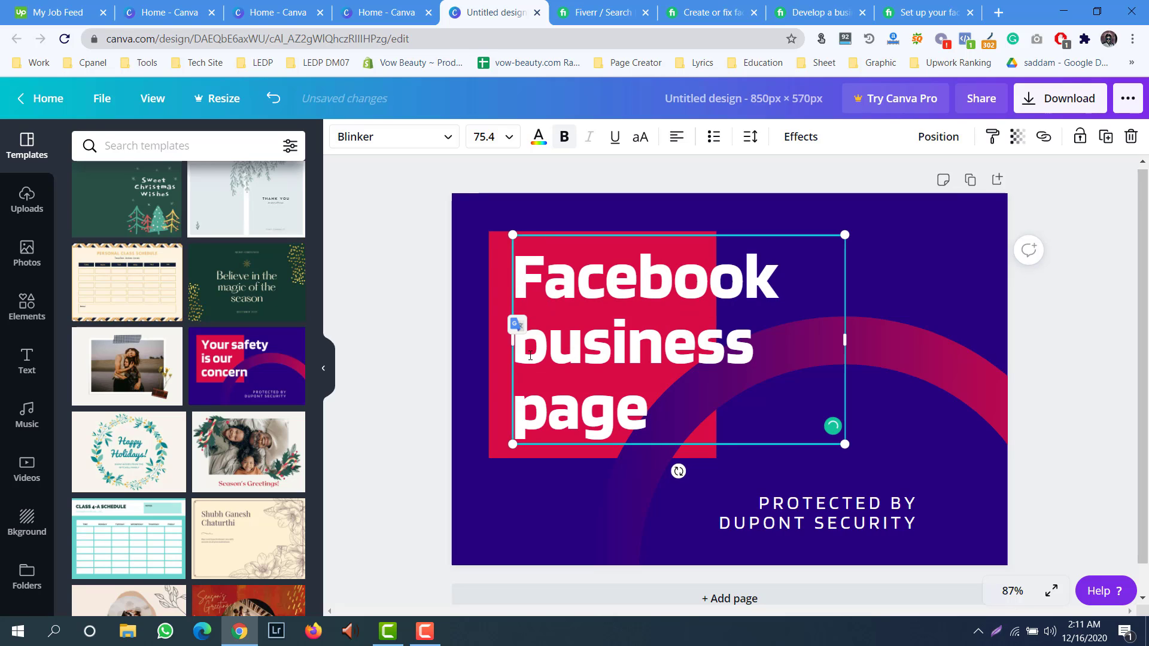
left_click_drag(533, 347, 516, 347)
type("B")
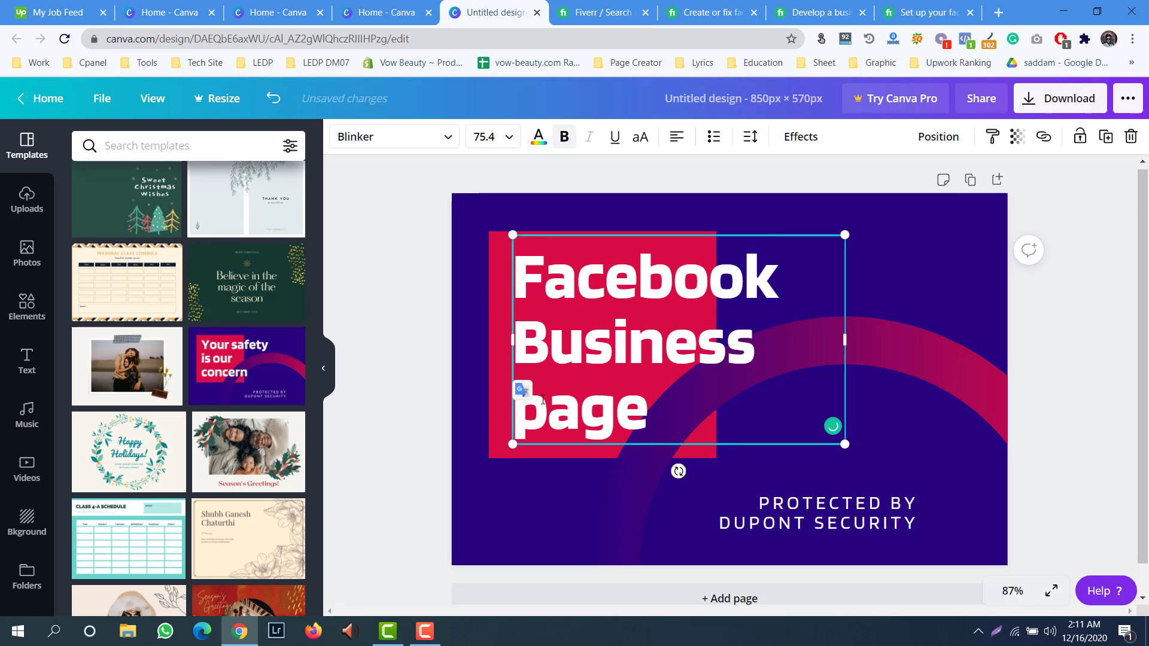
left_click_drag(541, 407, 505, 407)
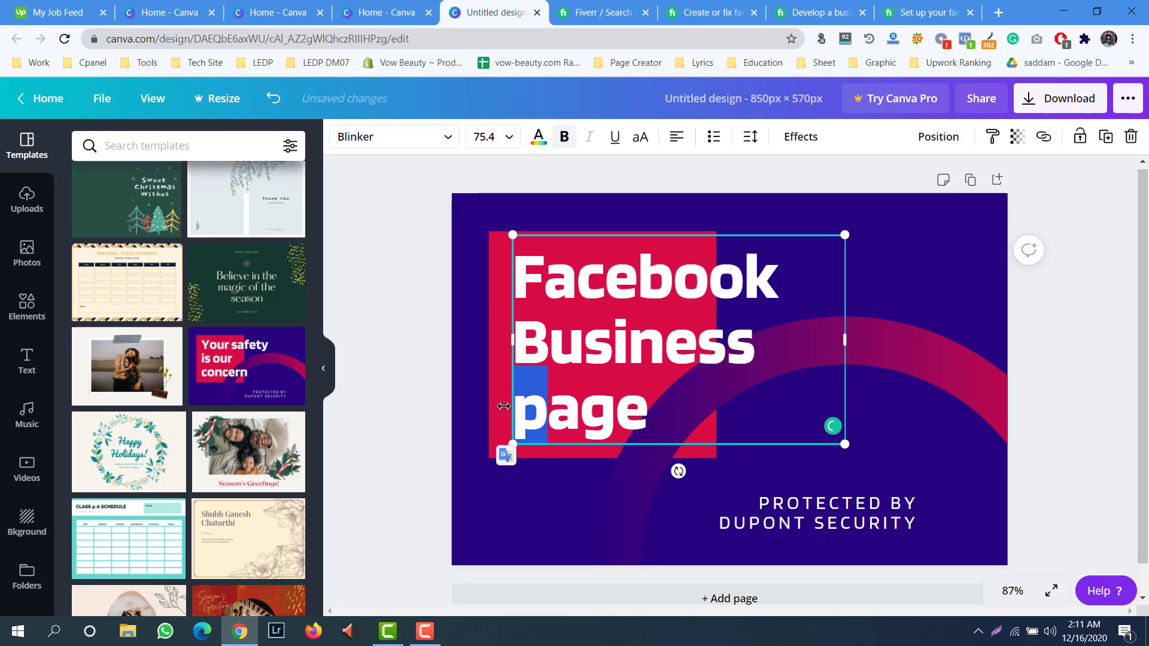
type("P")
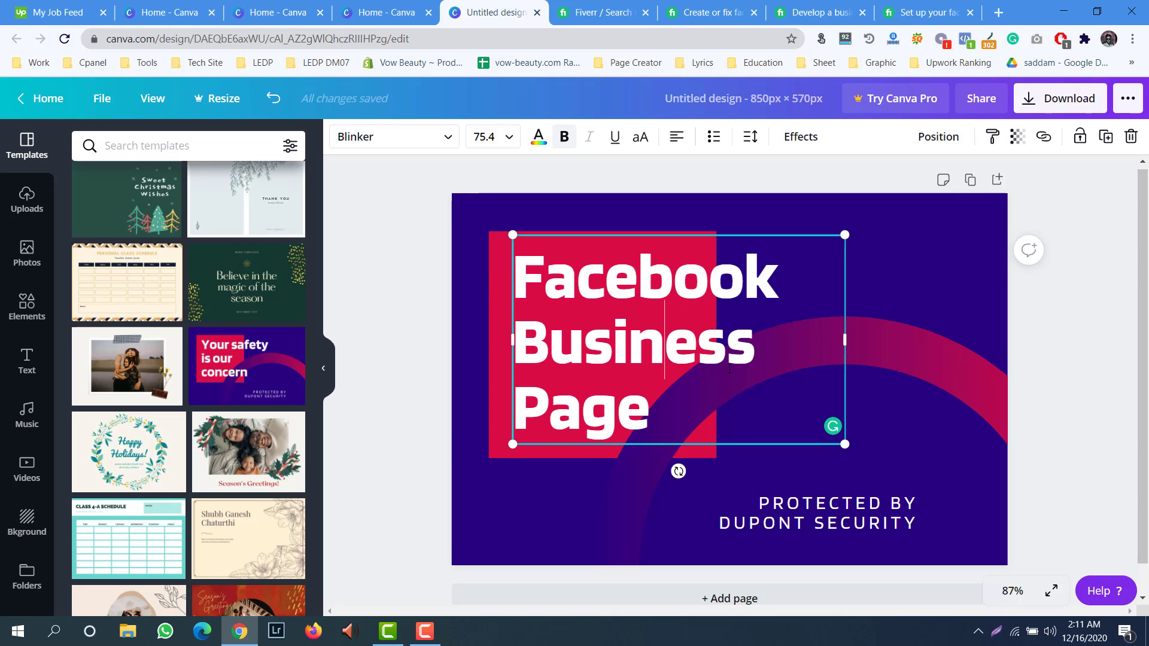
left_click(915, 437)
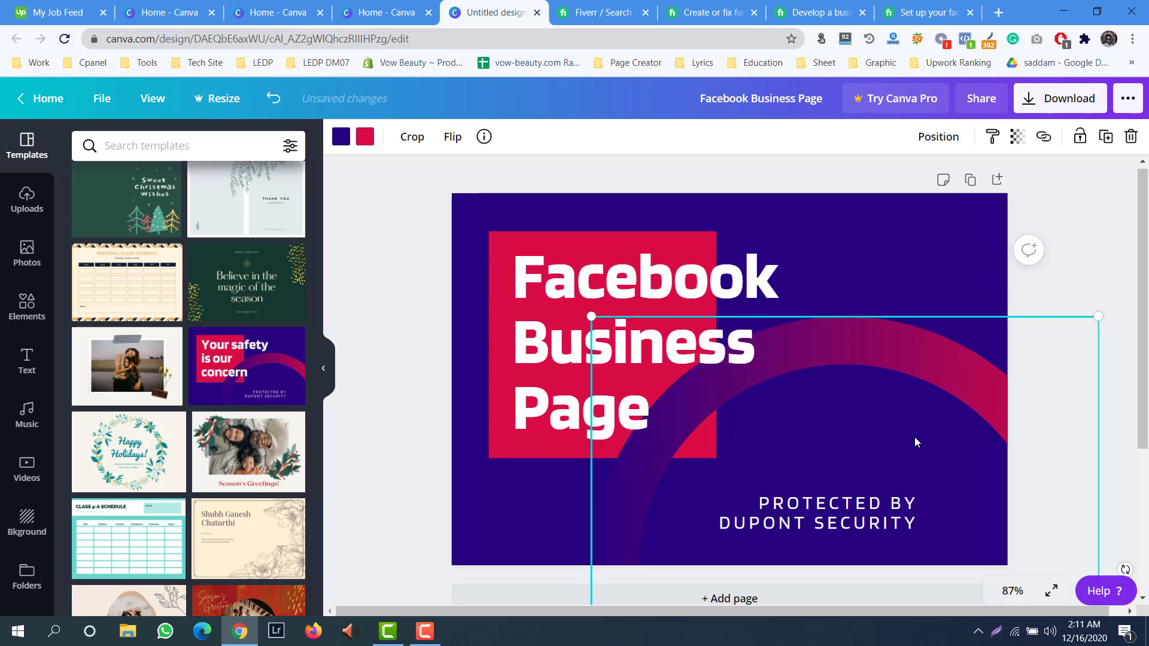
- Widen the red rectangle behind the headline to the right until it extends past the word "Facebook"
left_click(509, 443)
left_click_drag(717, 458, 789, 461)
left_click(967, 274)
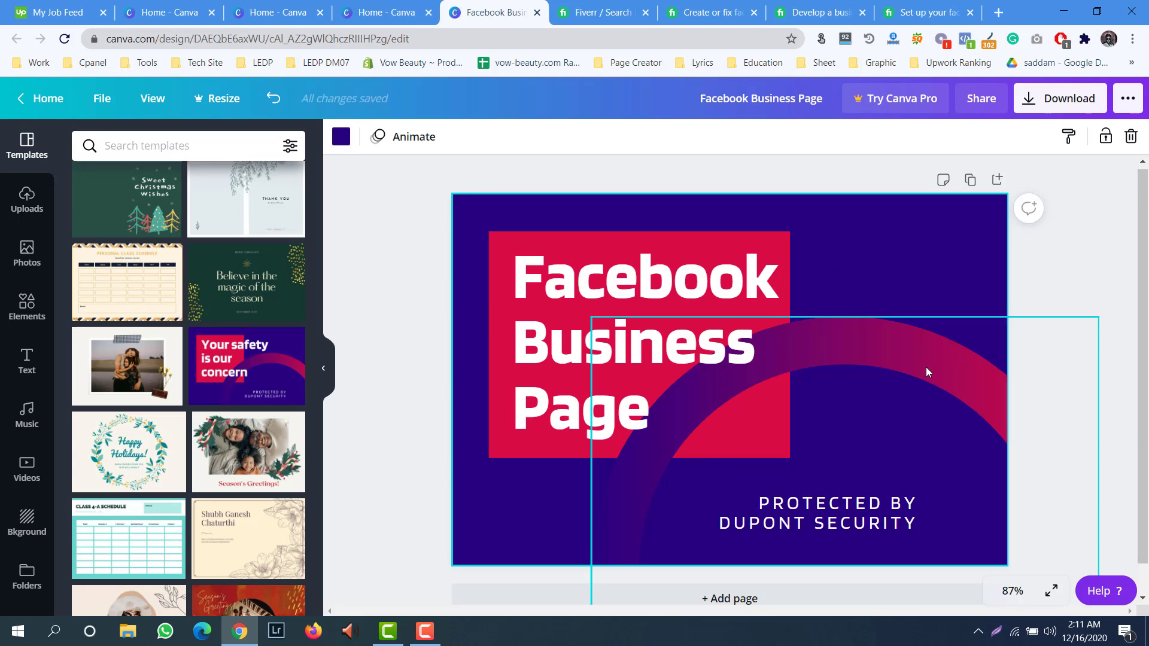
- Move the gradient arc down so that it frames the "PROTECTED BY DUPONT SECURITY" caption more closely
left_click(884, 363)
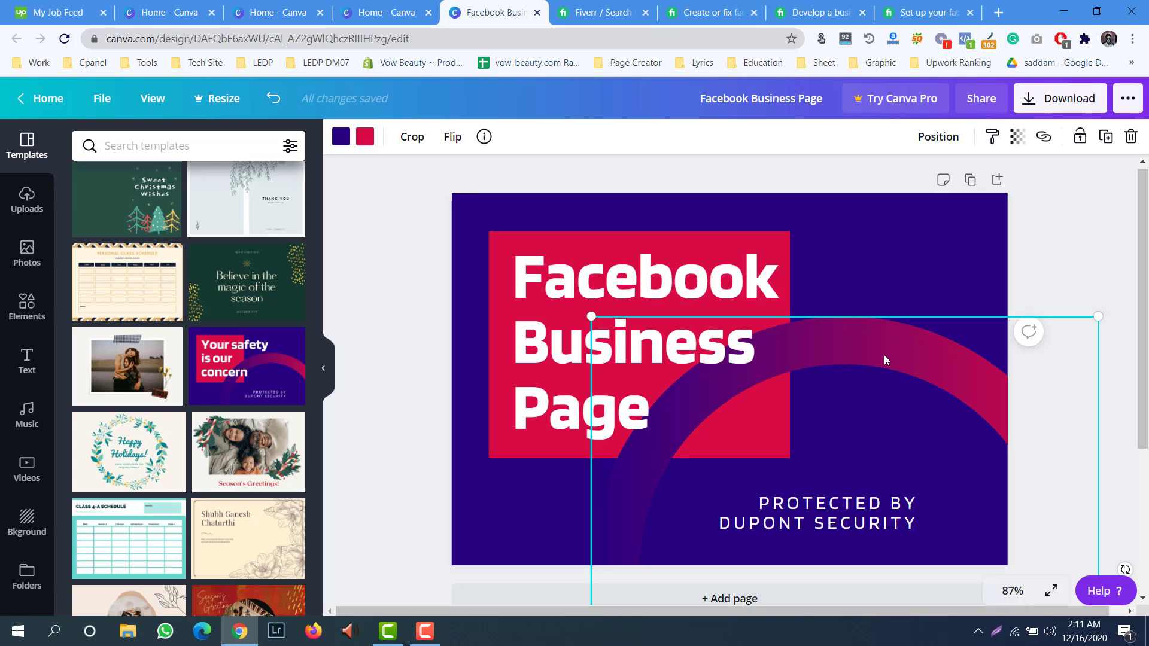
left_click_drag(885, 359, 859, 406)
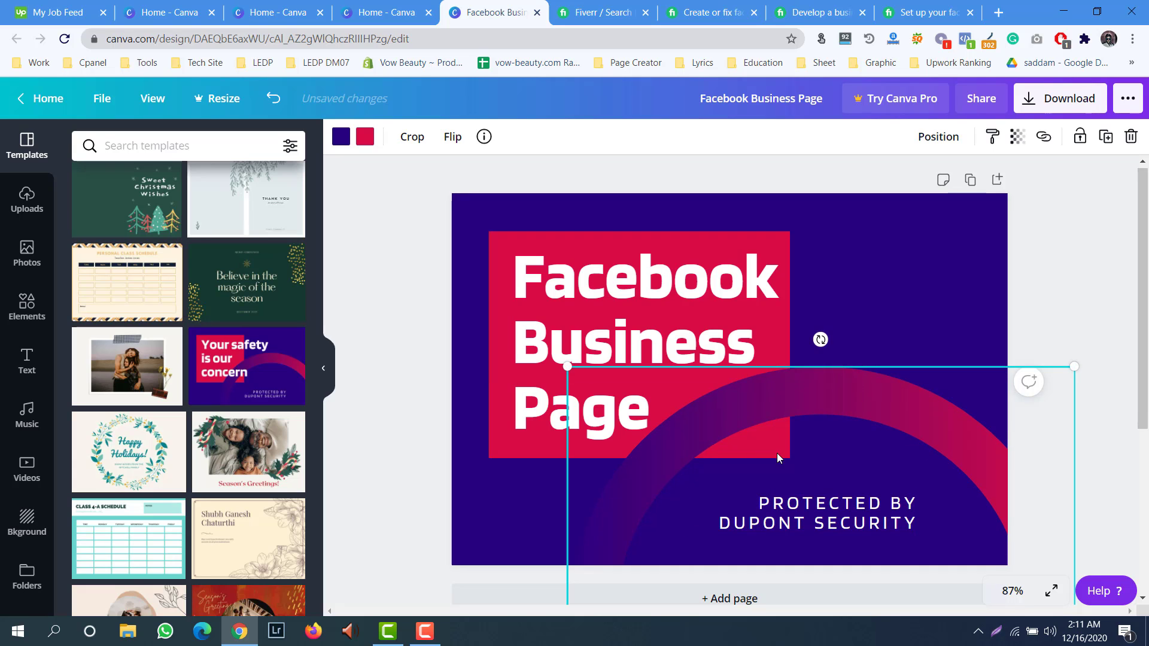
left_click_drag(785, 405, 803, 441)
key("ctrl+z")
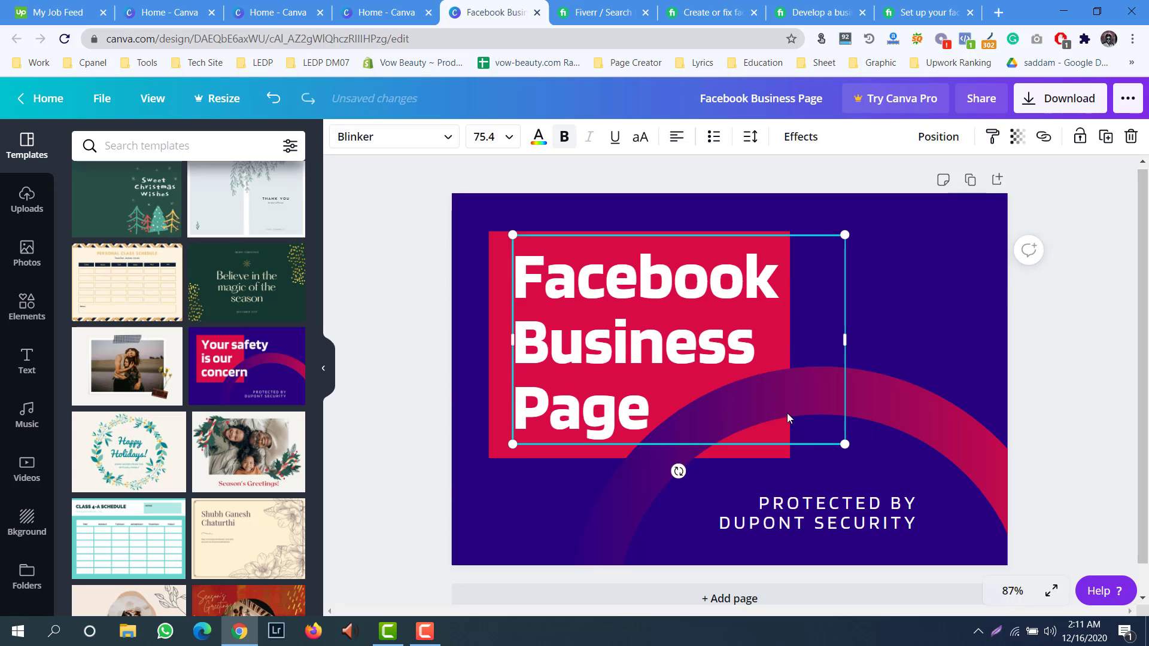
left_click(929, 421)
left_click_drag(923, 414, 943, 450)
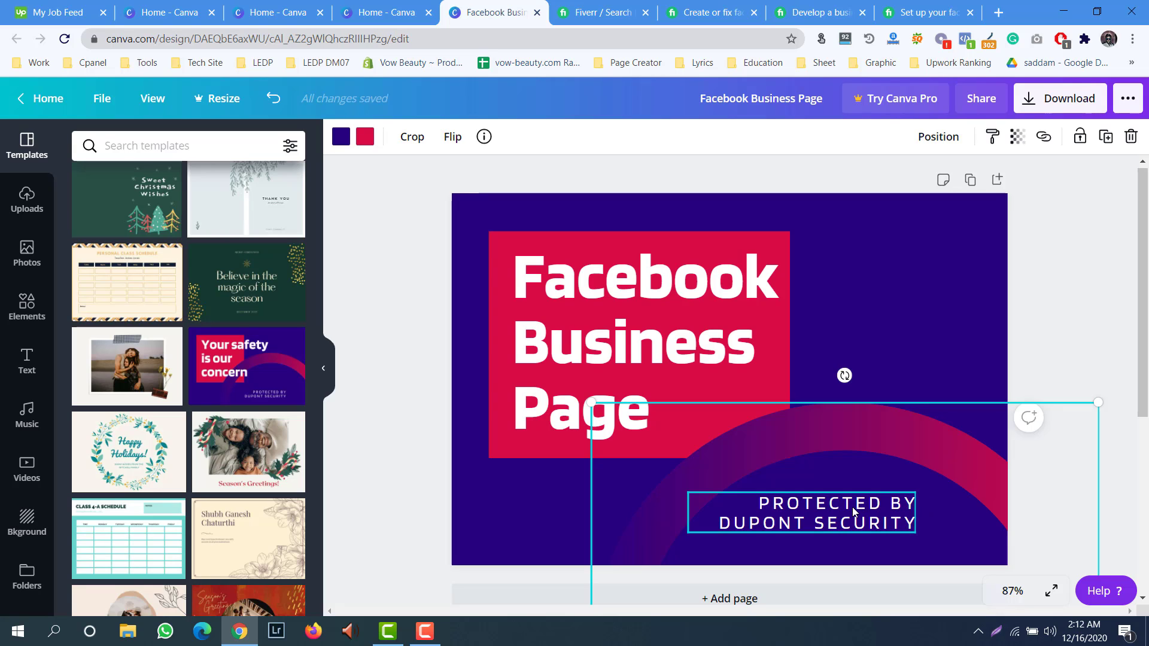
- Replace the "PROTECTED BY DUPONT SECURITY" caption with "BOOST YOUR BUSINESS"
triple_click(806, 505)
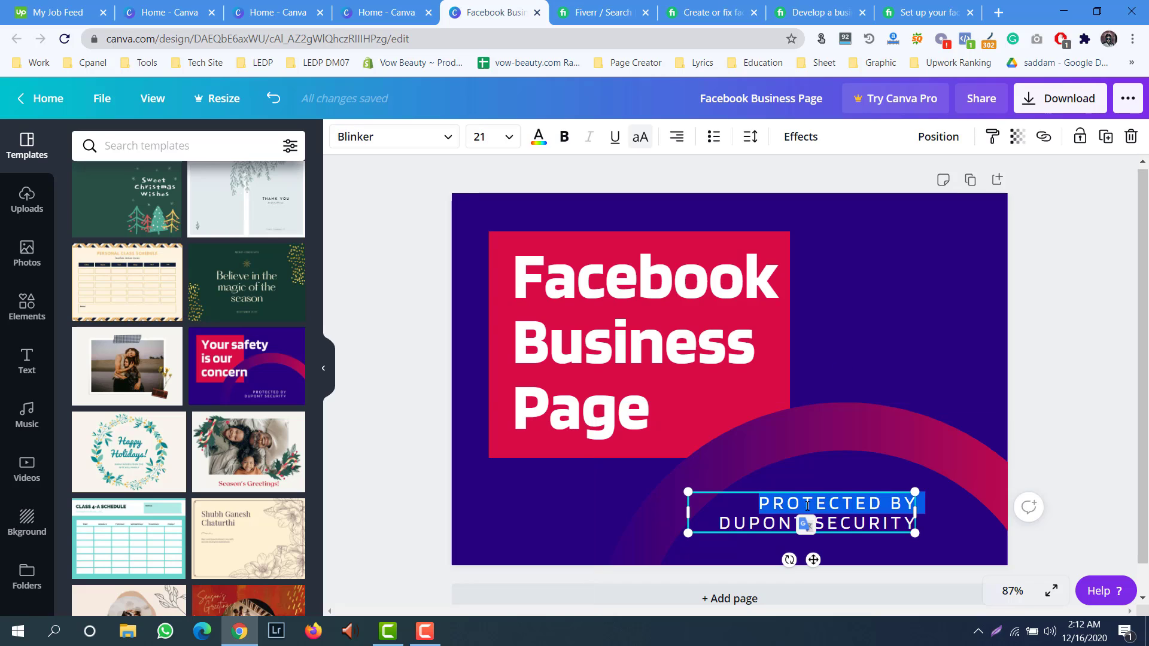
key("ctrl+a")
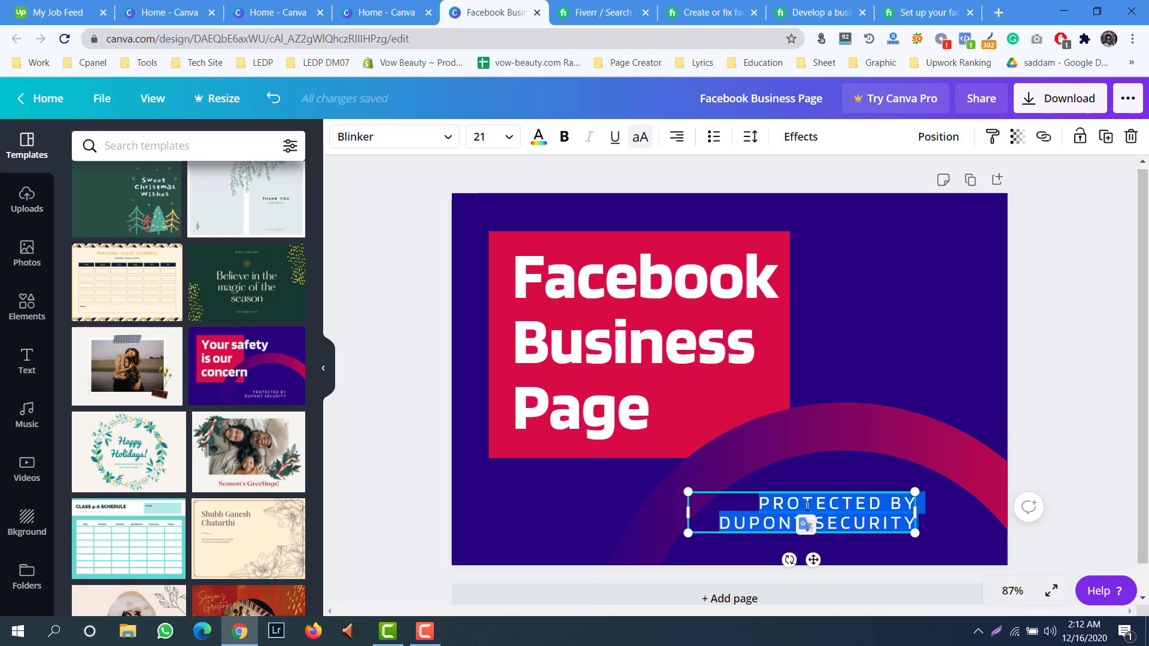
type("BOO")
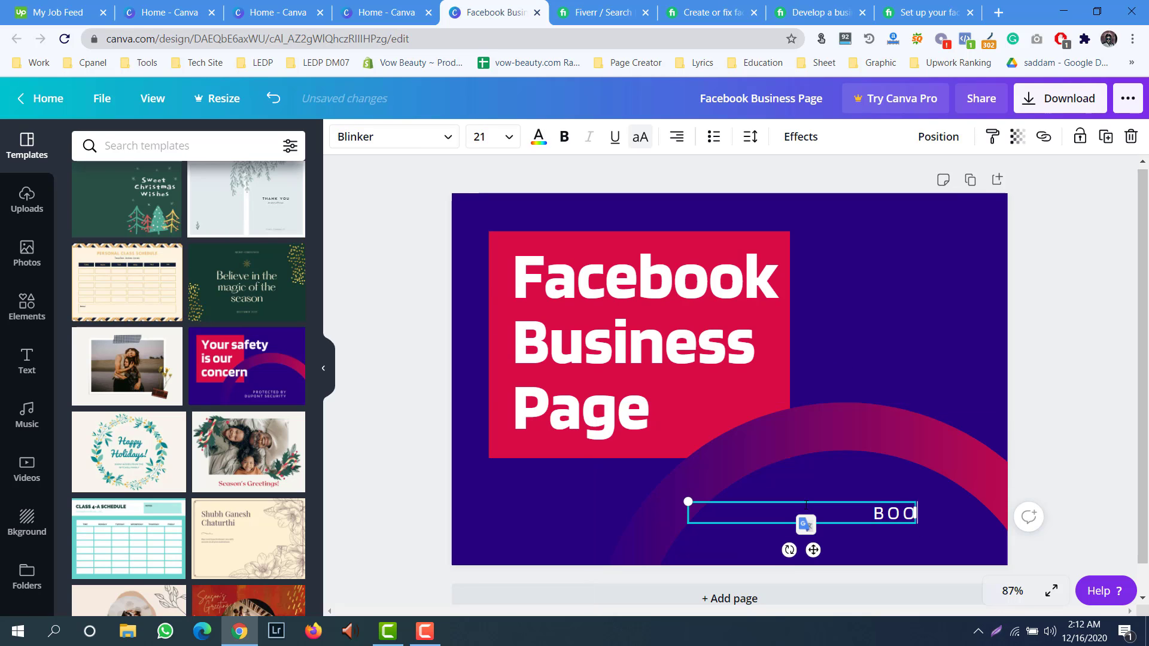
type("STI")
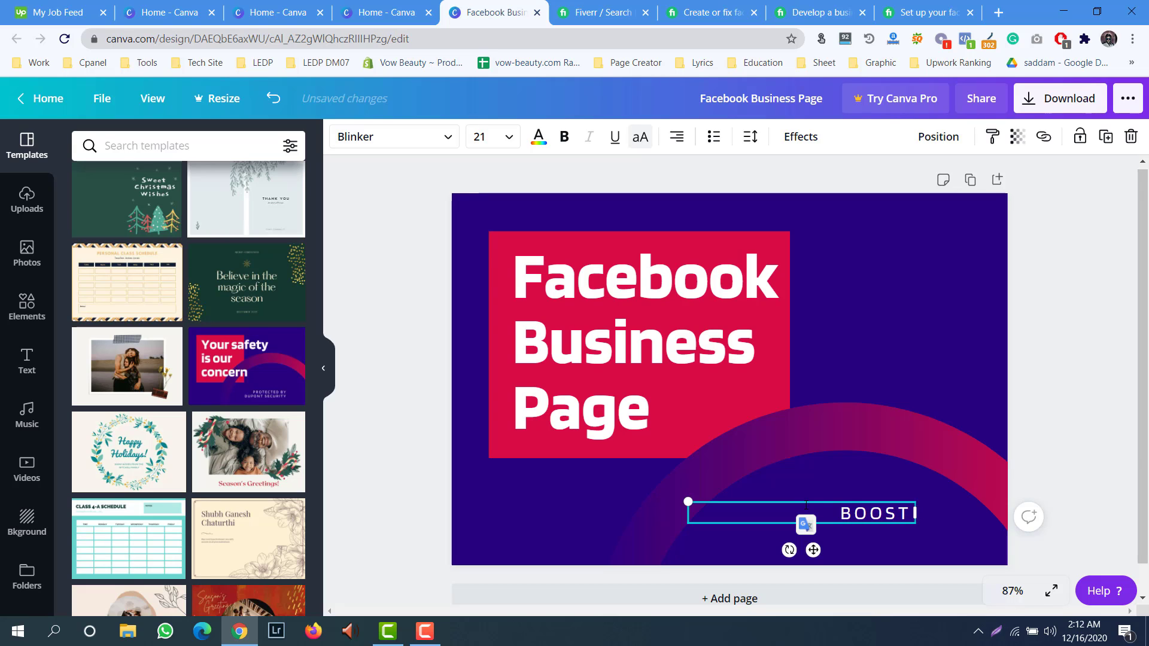
type(" YOUR")
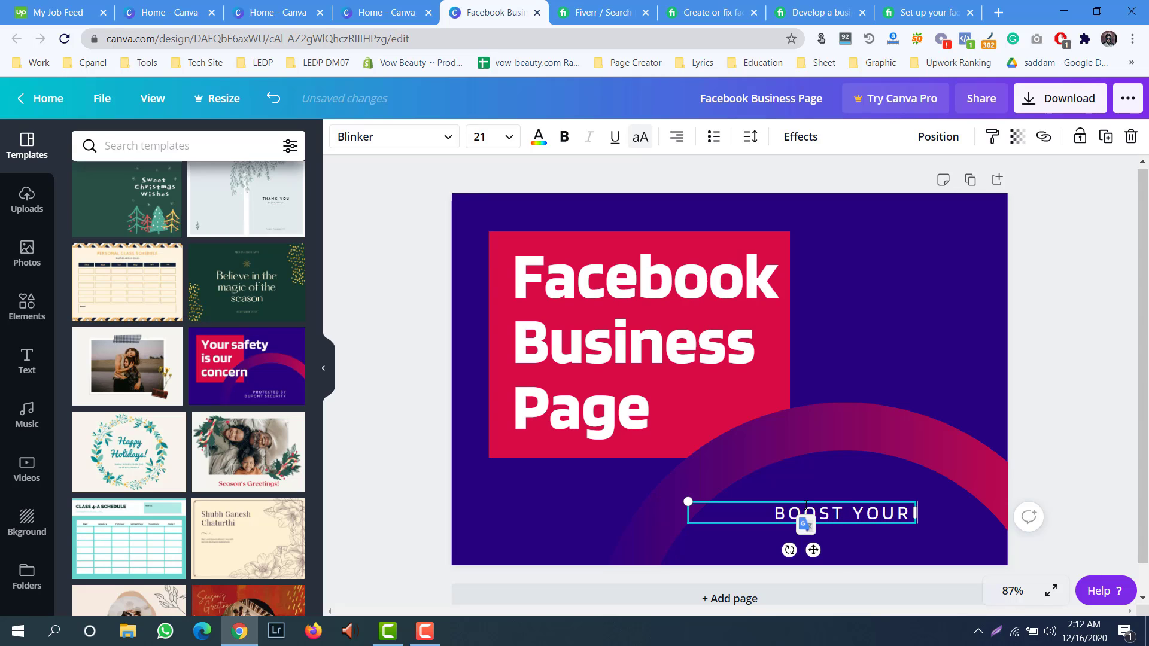
key("BackSpace")
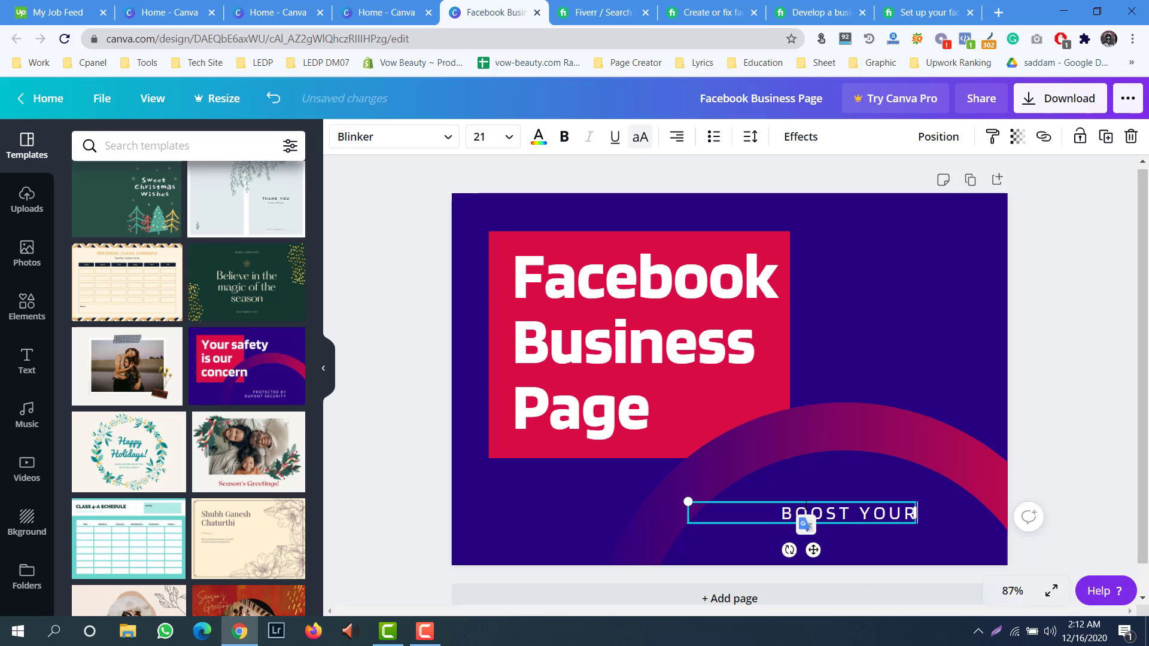
type("B")
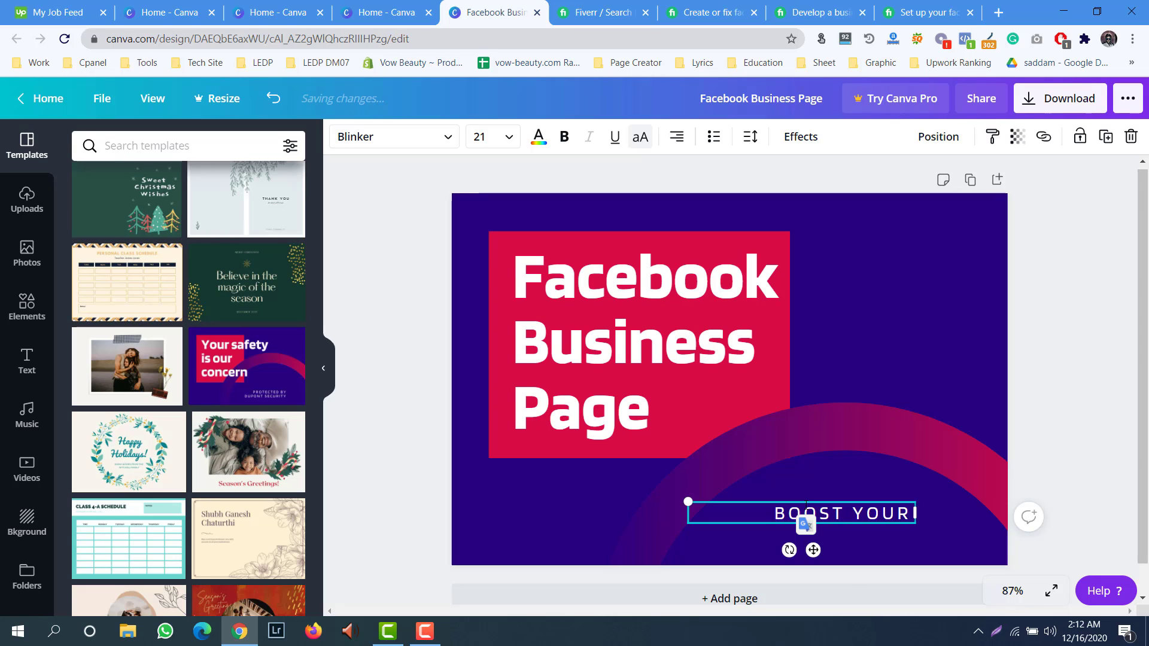
type("US")
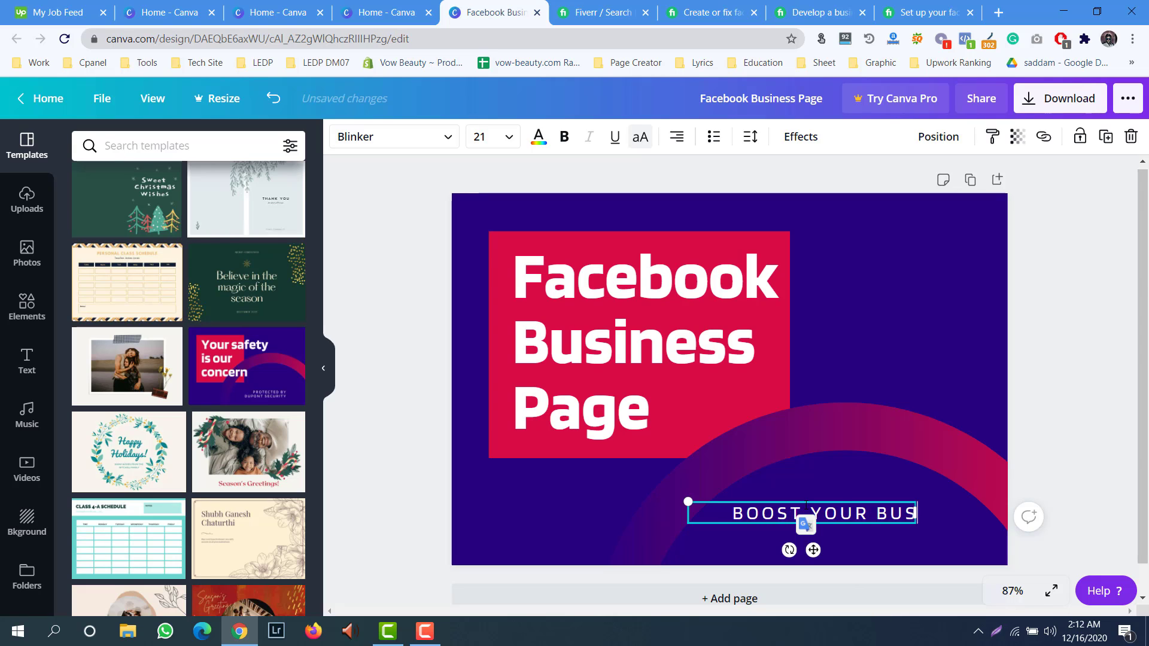
type("INES")
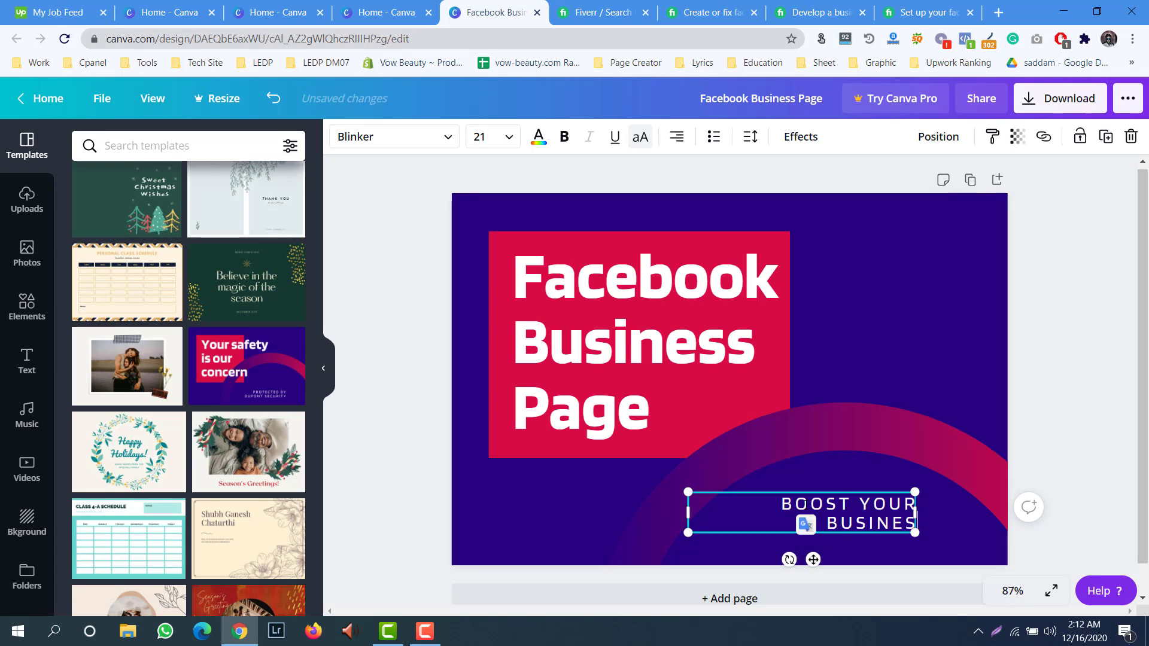
type("S")
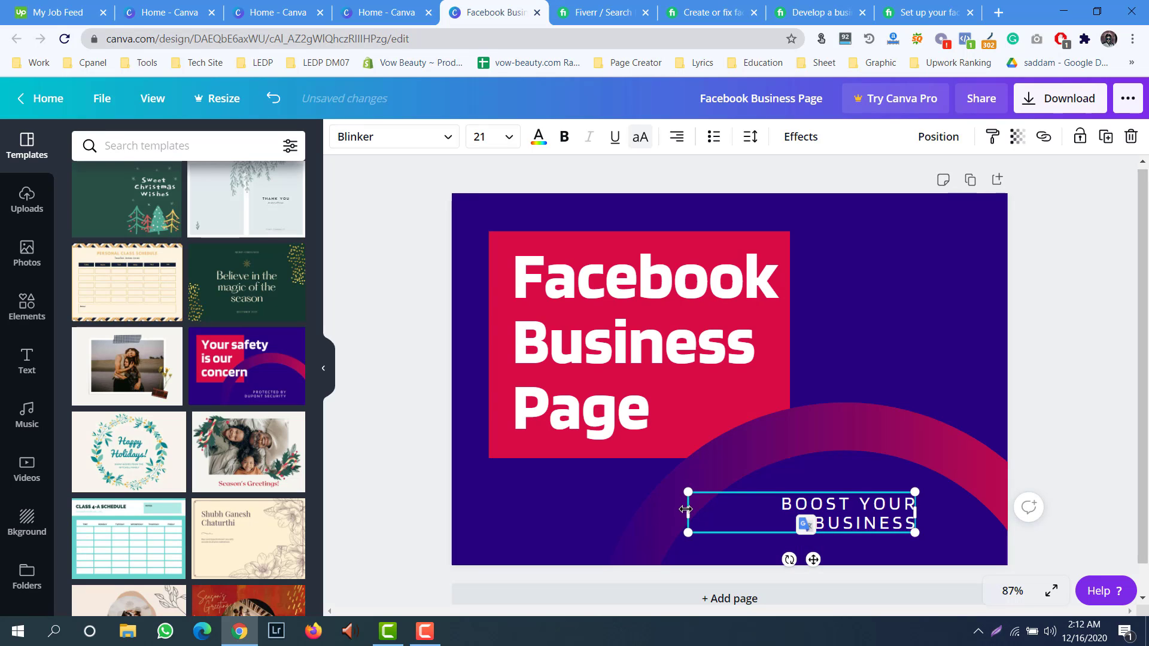
- Widen the caption's text box until it fits on one line, and shift the caption and gradient arc right and slightly down
left_click_drag(688, 512, 652, 511)
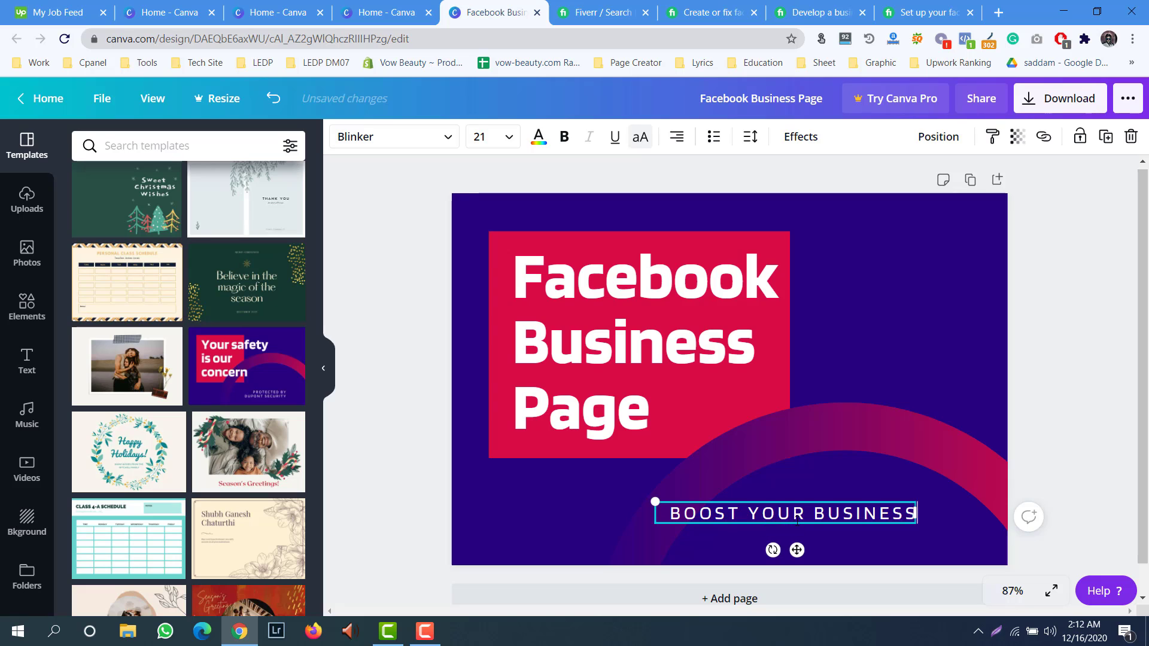
left_click_drag(801, 528, 851, 532)
left_click(863, 486)
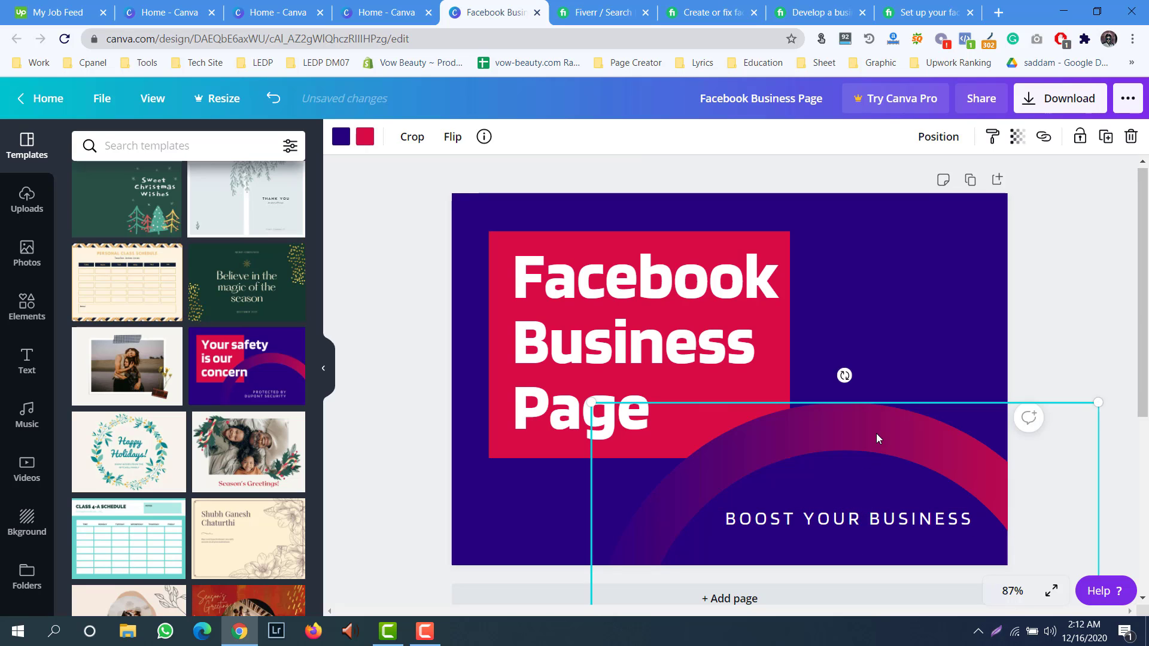
mouse_move(876, 433)
left_mouse_down()
mouse_move(879, 448)
mouse_move(880, 424)
mouse_move(884, 437)
left_mouse_up()
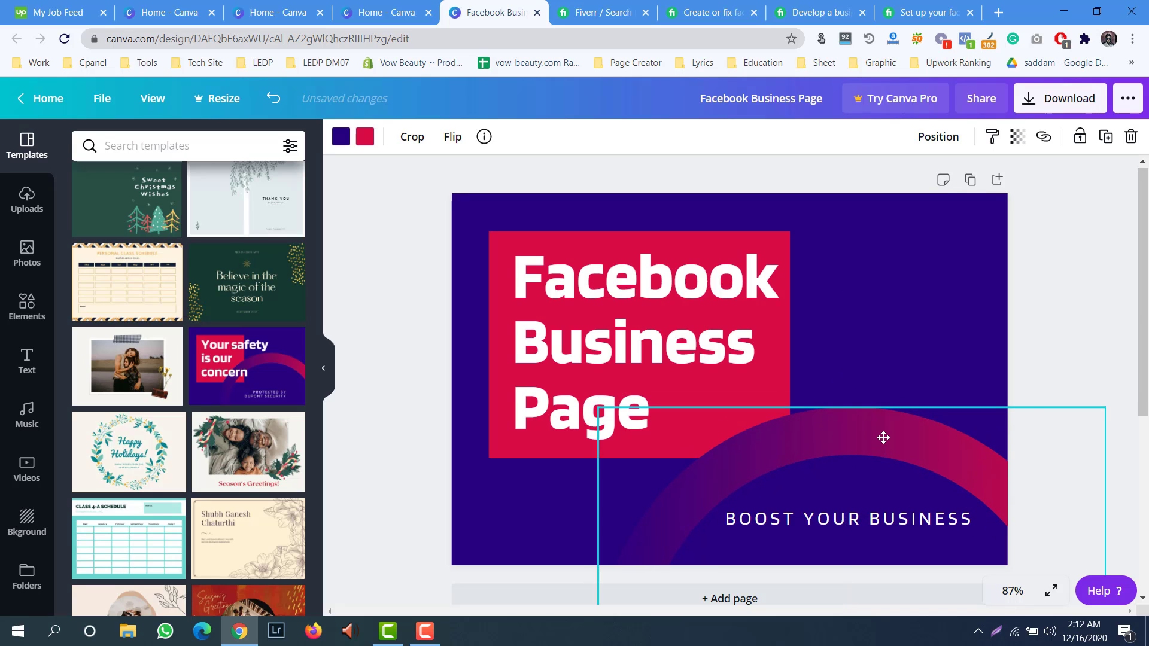
- Make the "BOOST YOUR BUSINESS" caption bold and set its font size to 24
left_click(885, 518)
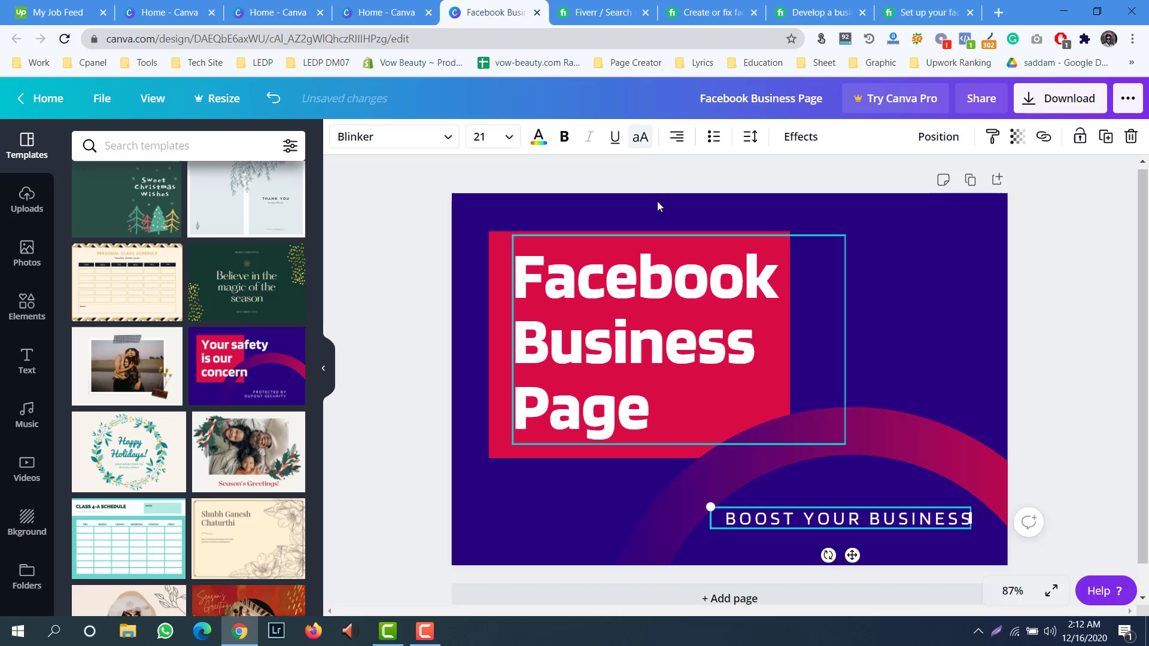
left_click(573, 139)
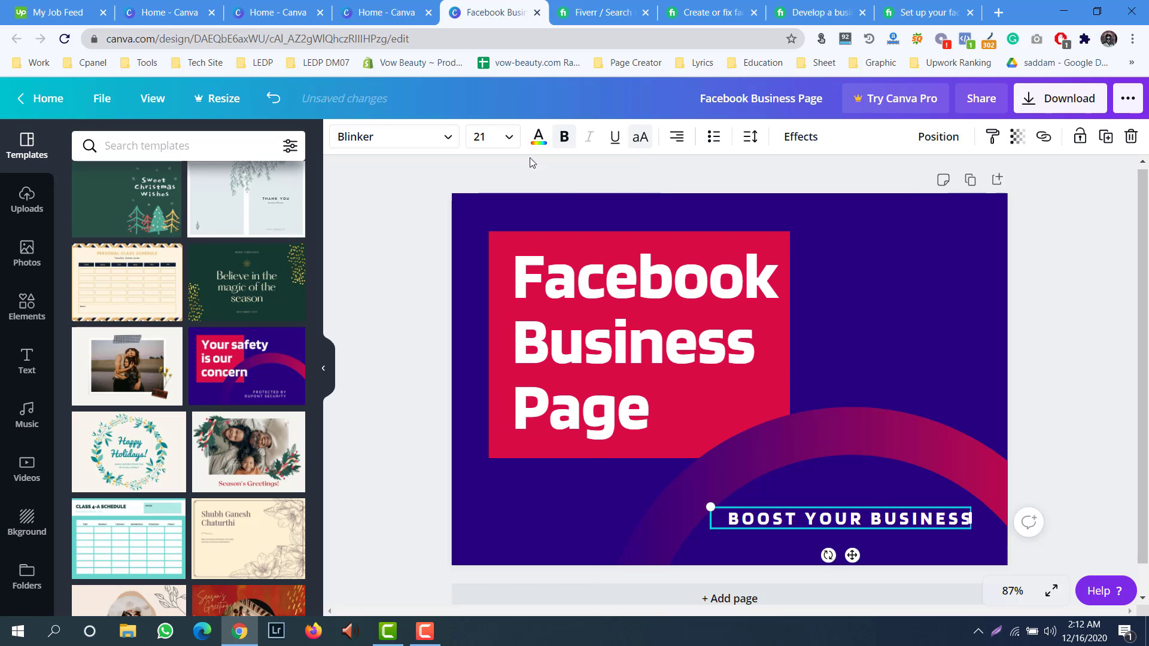
left_click(487, 137)
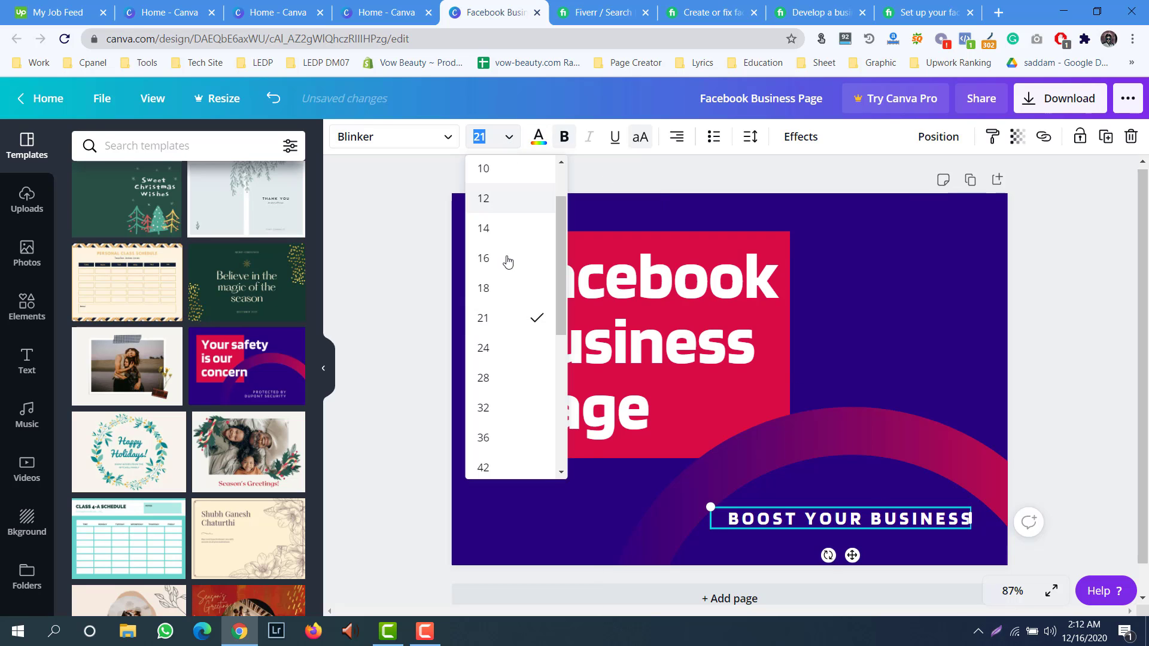
left_click(499, 350)
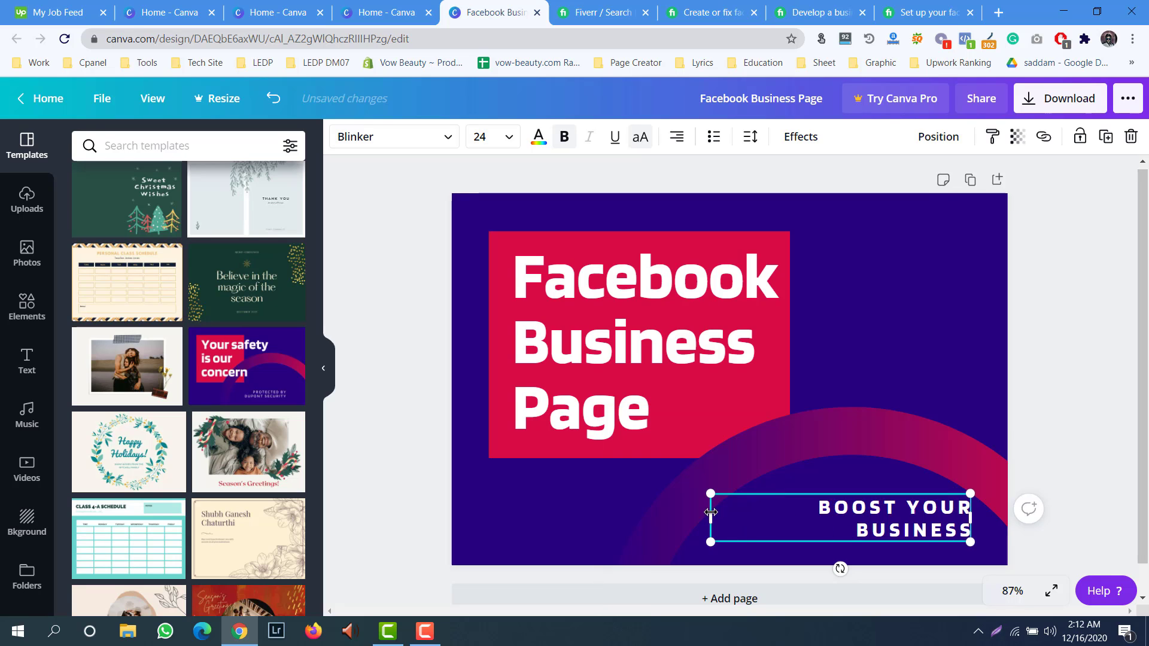
- Widen the enlarged caption's box to fit on one line and move it slightly right and down under the arc
left_click_drag(713, 524, 686, 517)
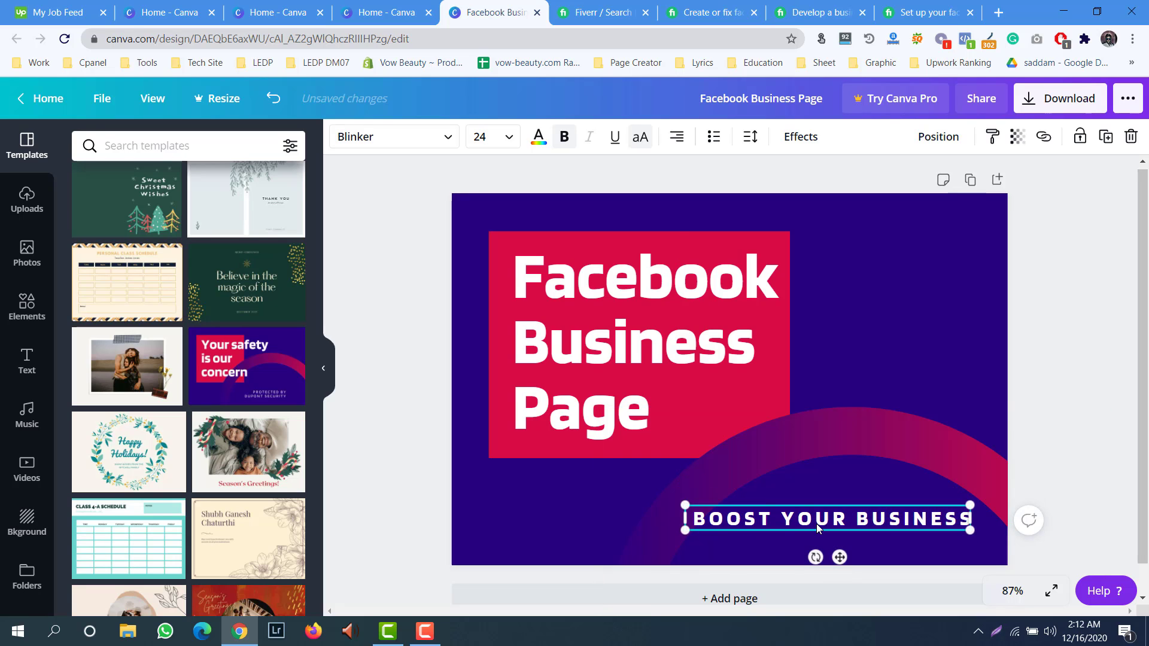
left_click_drag(832, 528, 850, 530)
left_click(1026, 326)
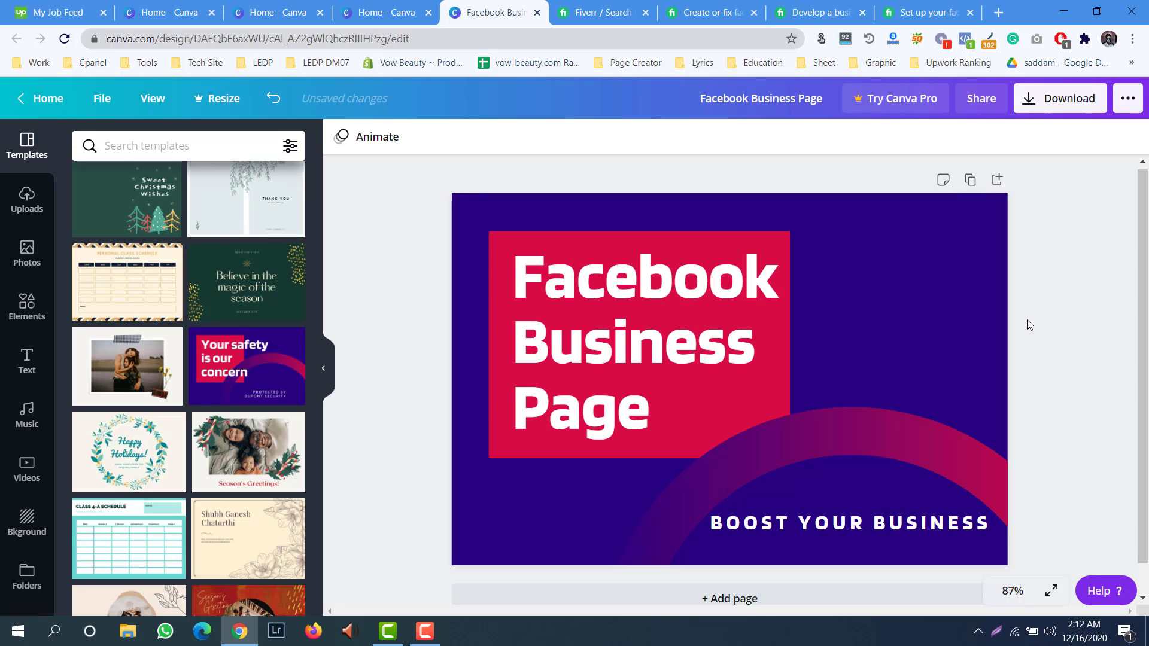
left_click(887, 439)
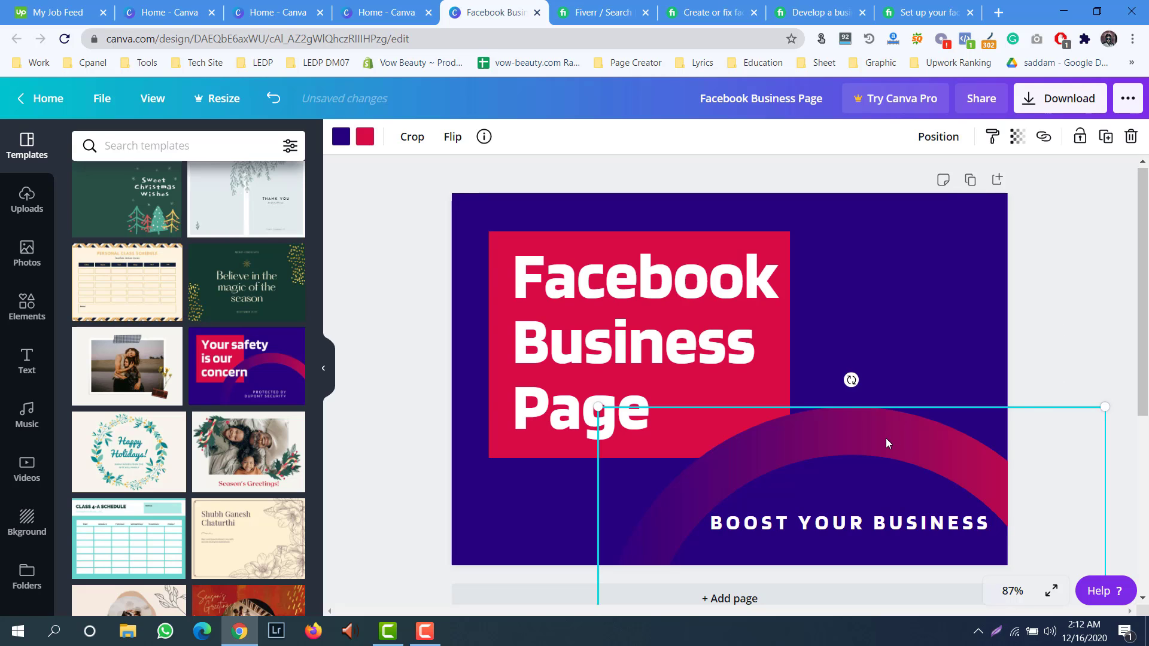
left_click(1056, 288)
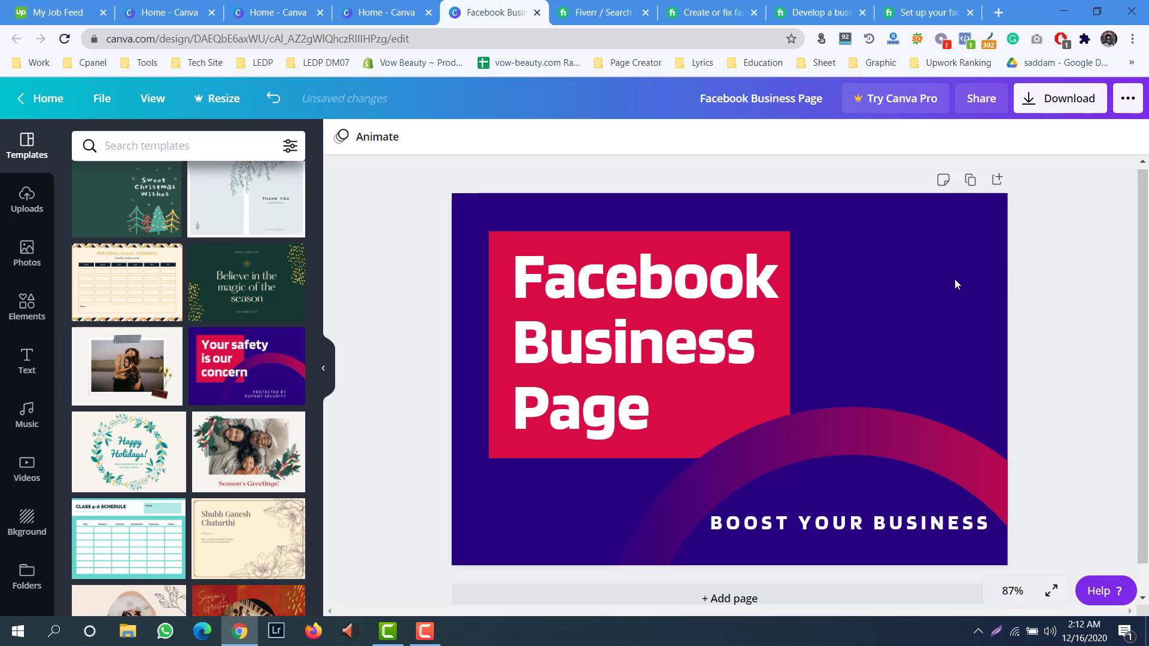
- Look through the open Fiverr gigs and copy the feature list of the $90 "Full Page" Standard package
left_click(694, 13)
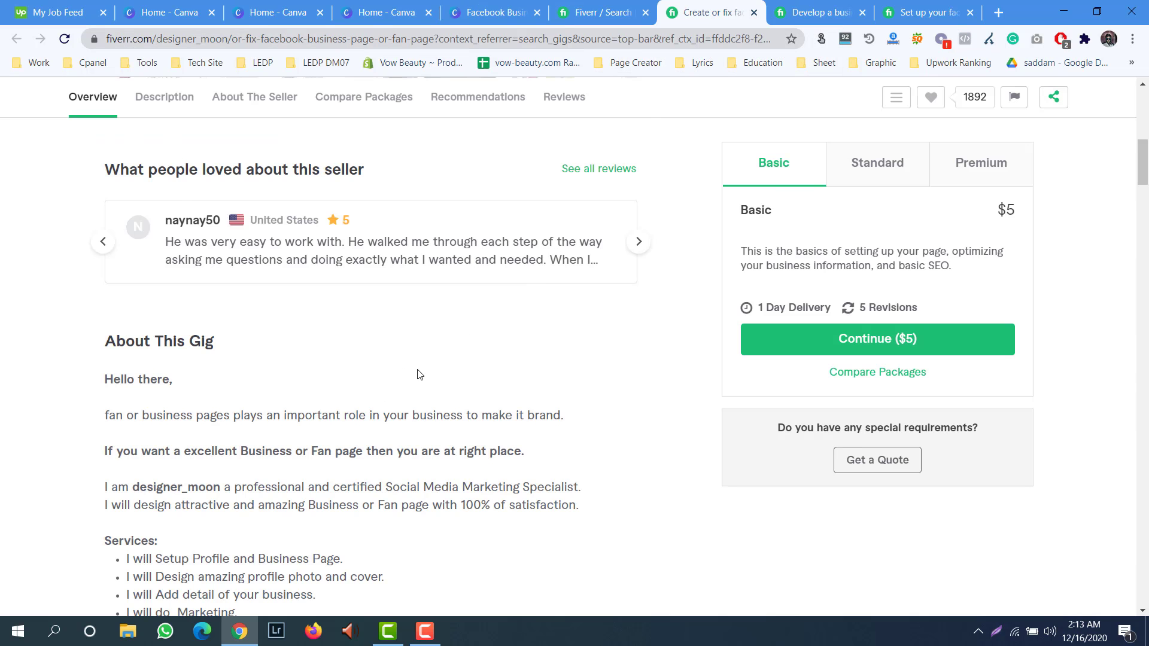
scroll(417, 370, "down", 4)
left_click(778, 13)
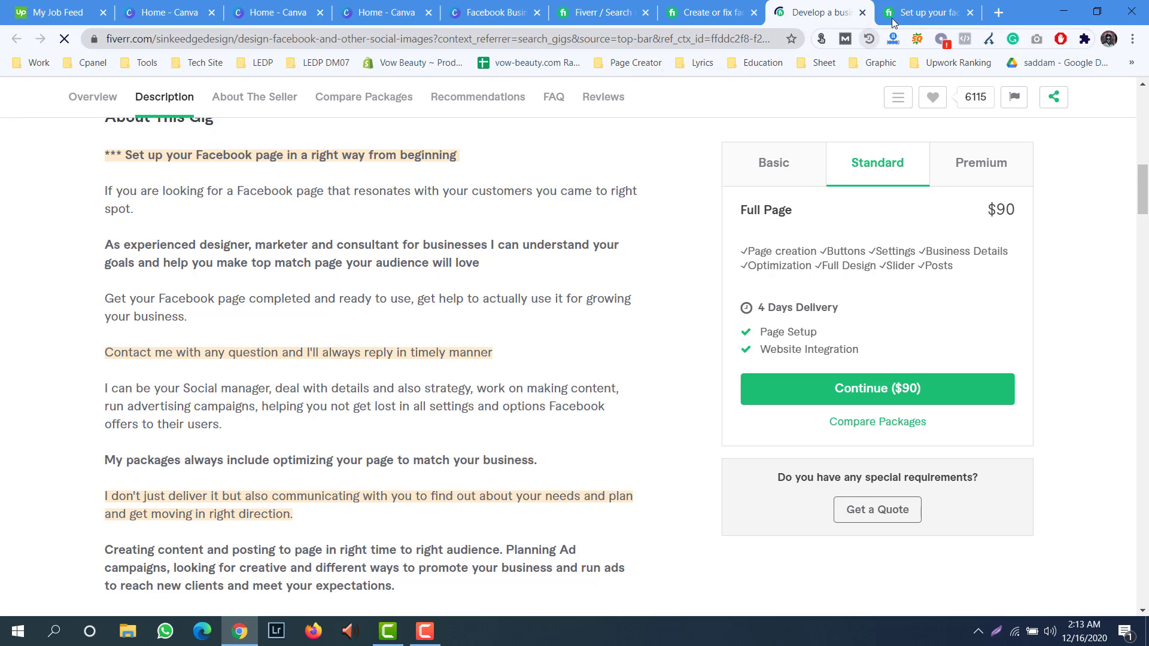
key("ctrl+Tab")
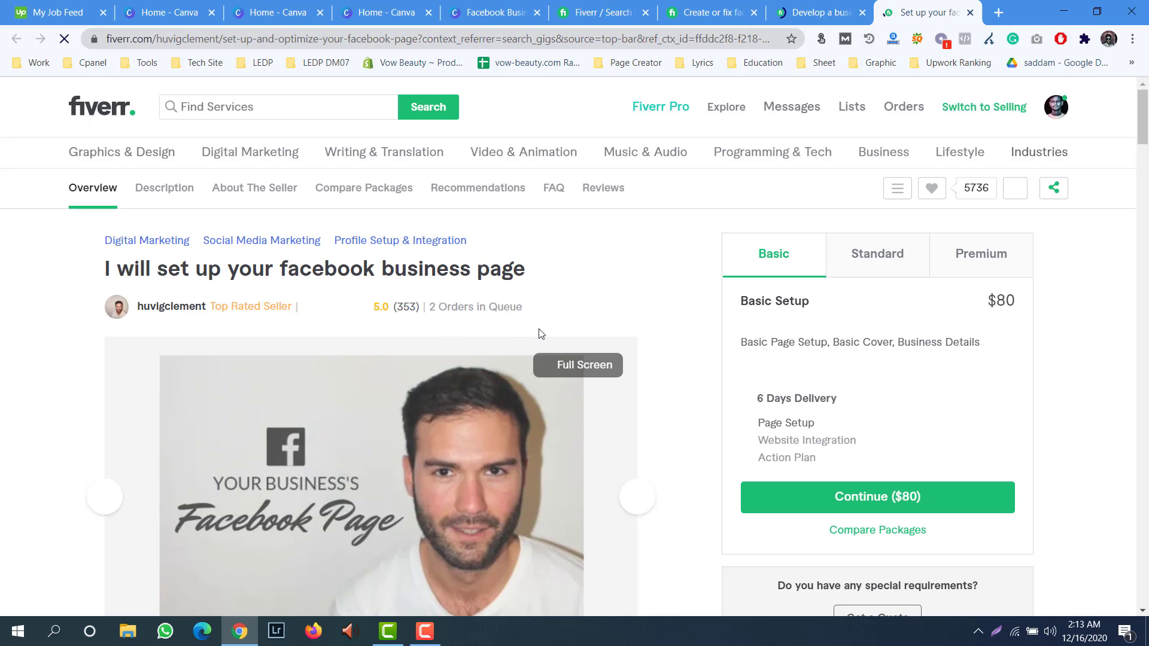
left_click(826, 13)
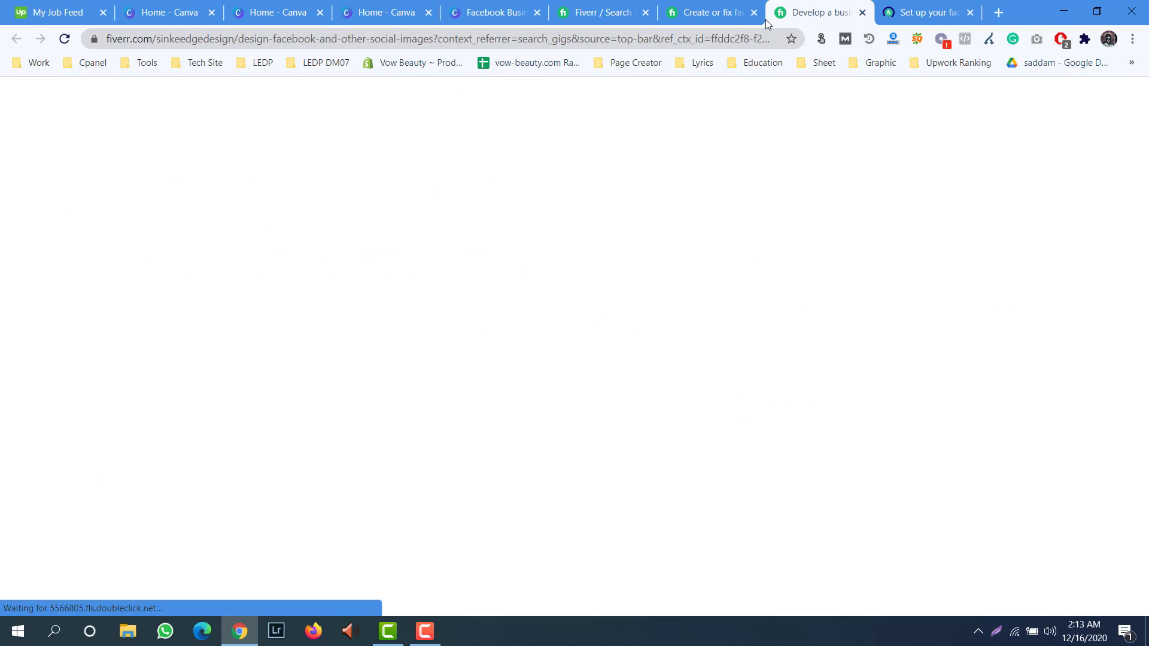
left_click(721, 23)
left_click(821, 20)
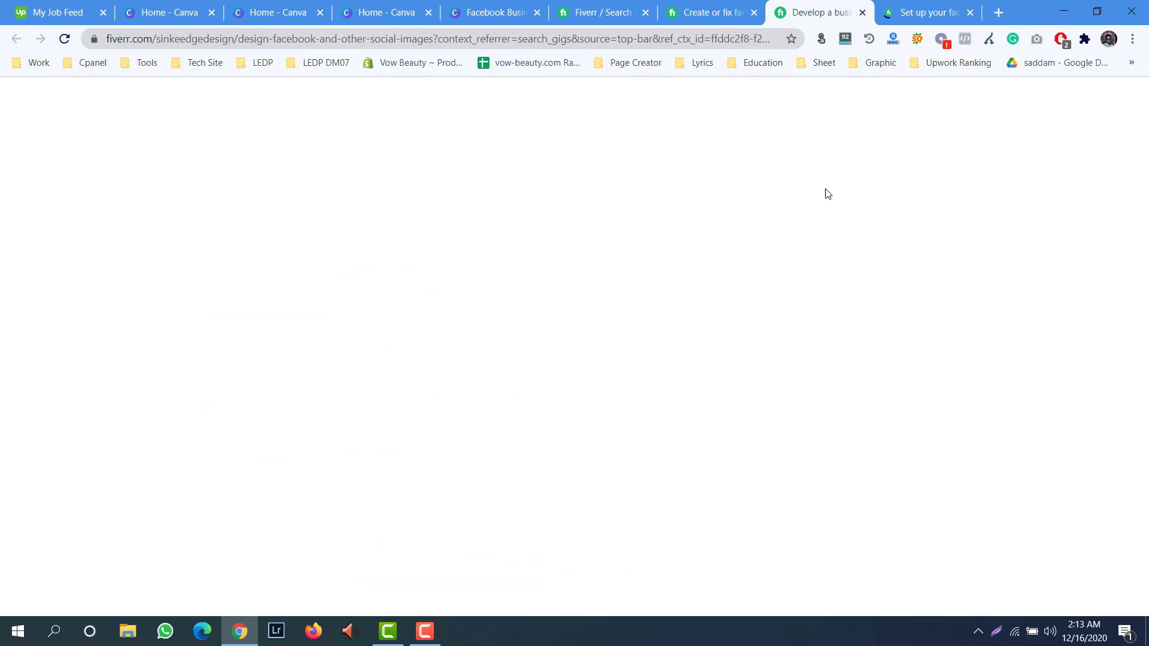
triple_click(757, 253)
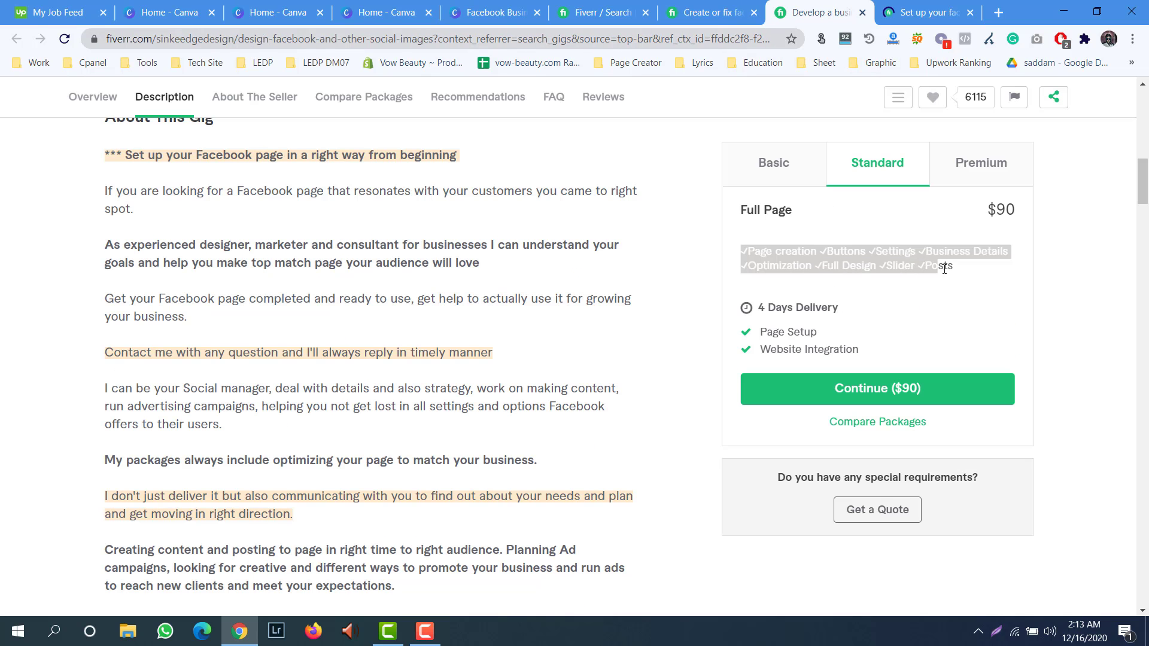
right_click(936, 271)
left_click(940, 276)
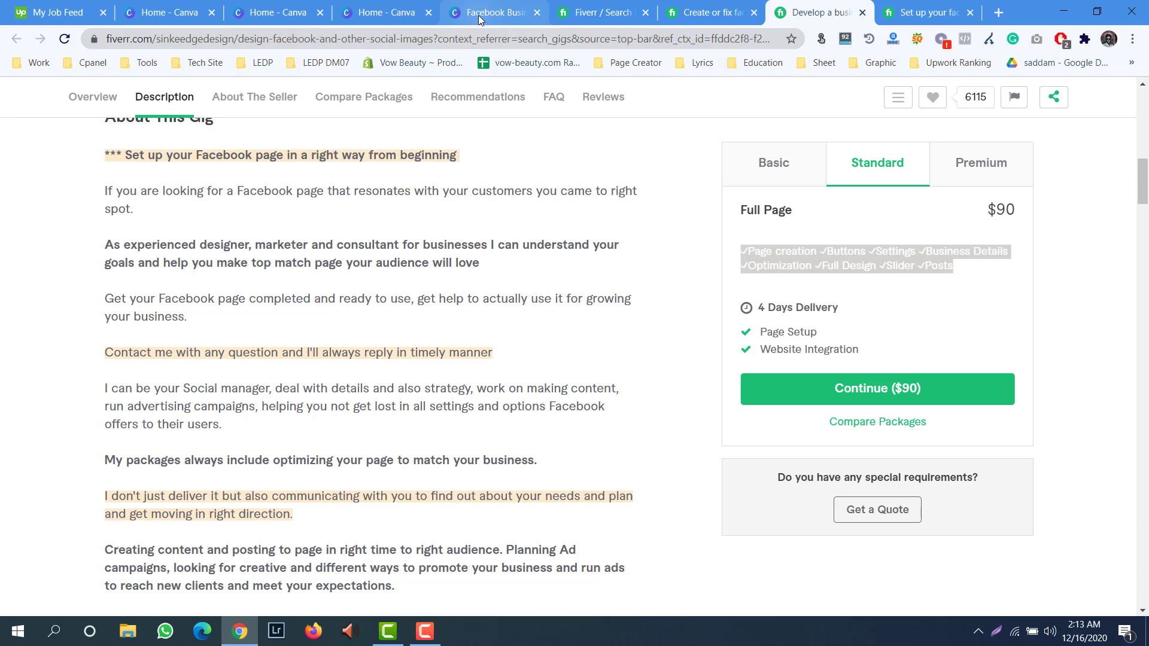
- Back in the Canva design, add a subheading containing the copied feature list, narrow it and place it beside the red rectangle
left_click(524, 17)
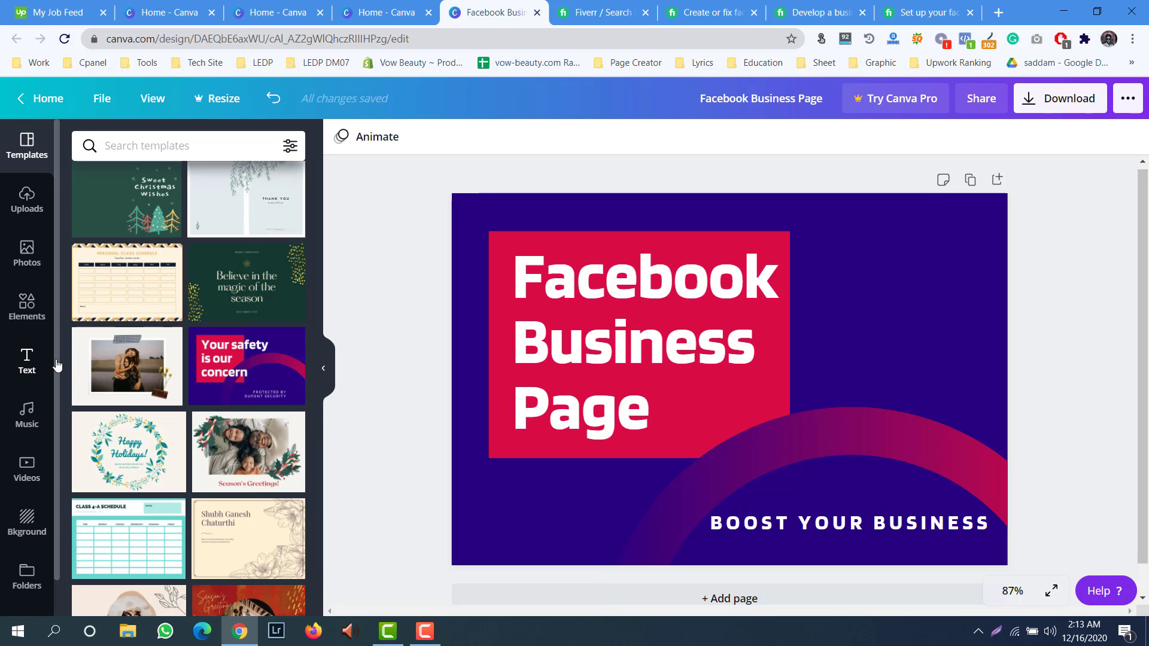
left_click(27, 362)
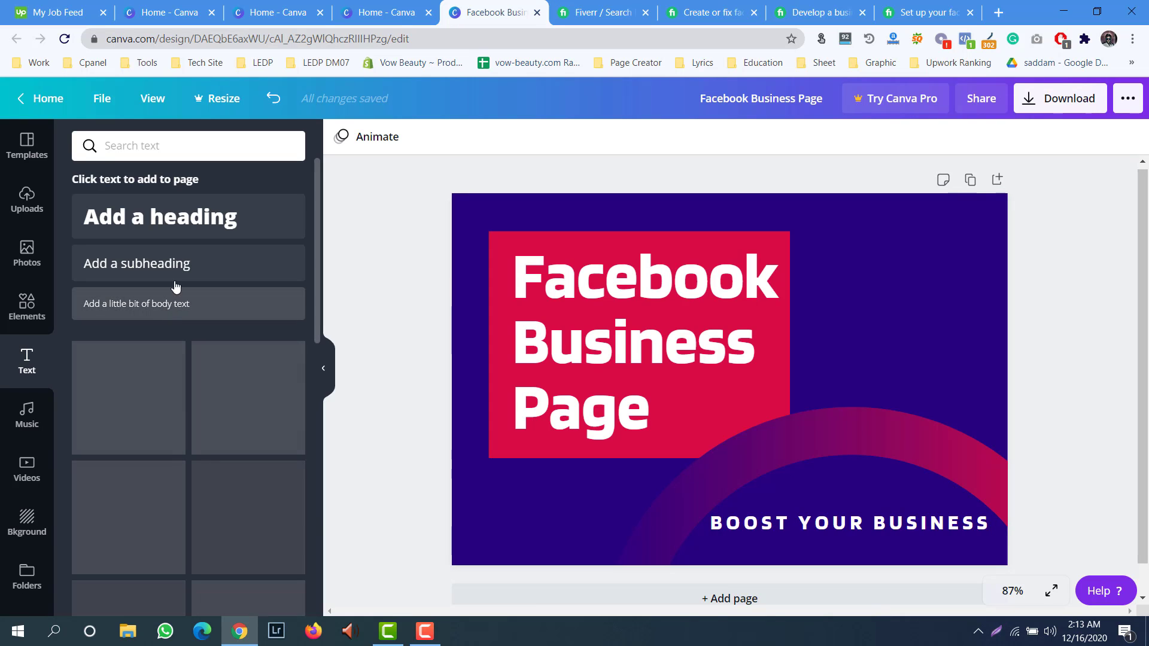
left_click(198, 264)
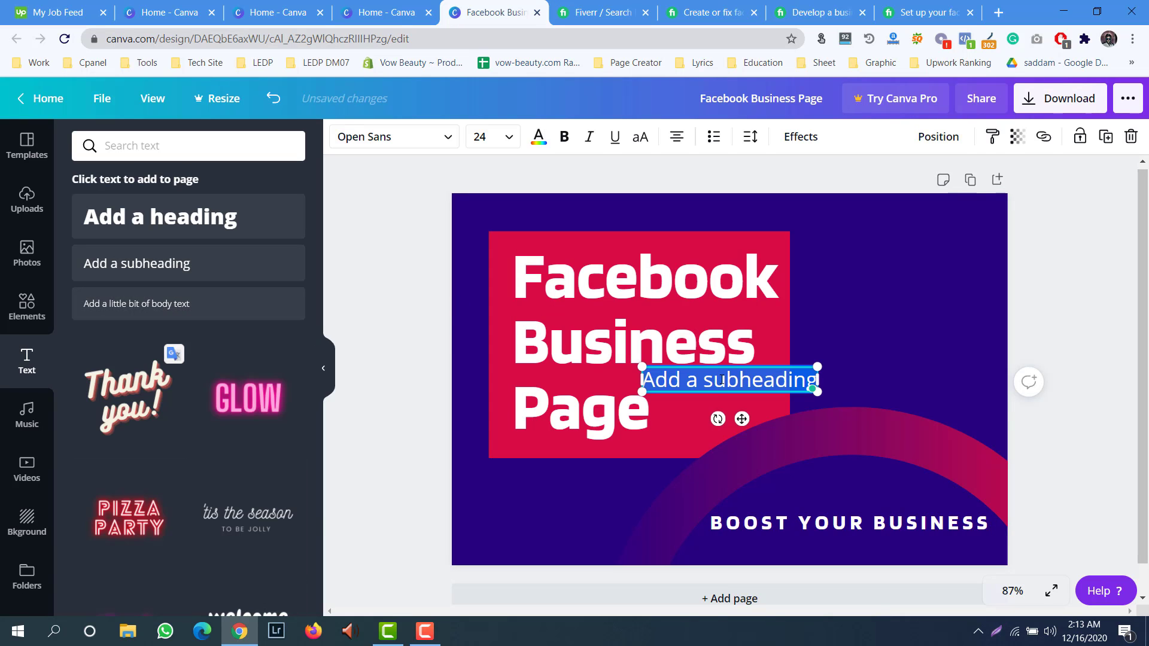
key("ctrl+v")
left_click_drag(452, 392, 822, 350)
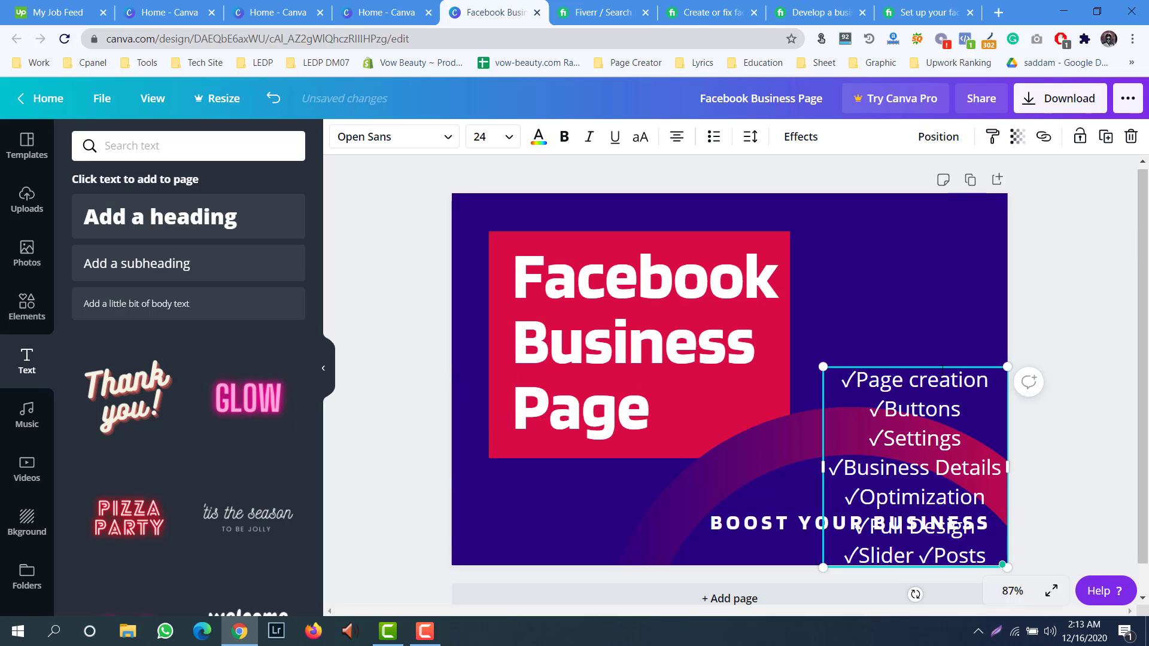
left_click_drag(939, 365, 920, 223)
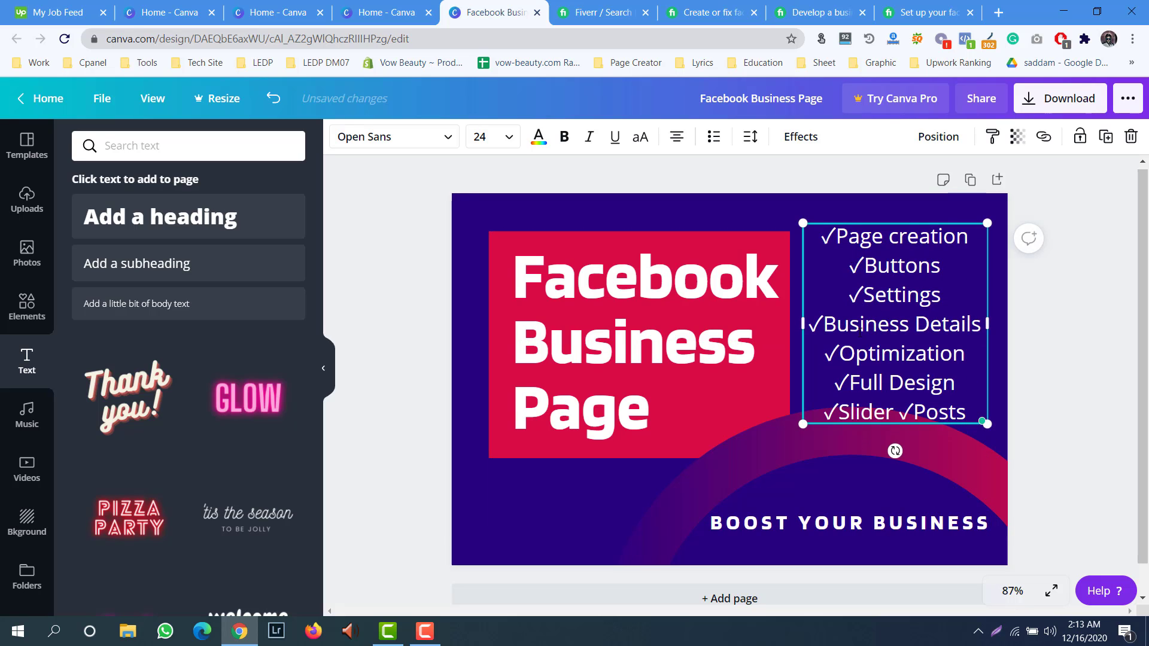
- Widen the feature list's text box slightly and put "✓Posts" on its own line after "✓Slider"
mouse_move(987, 324)
left_mouse_down()
mouse_move(1009, 323)
mouse_move(994, 323)
left_mouse_up()
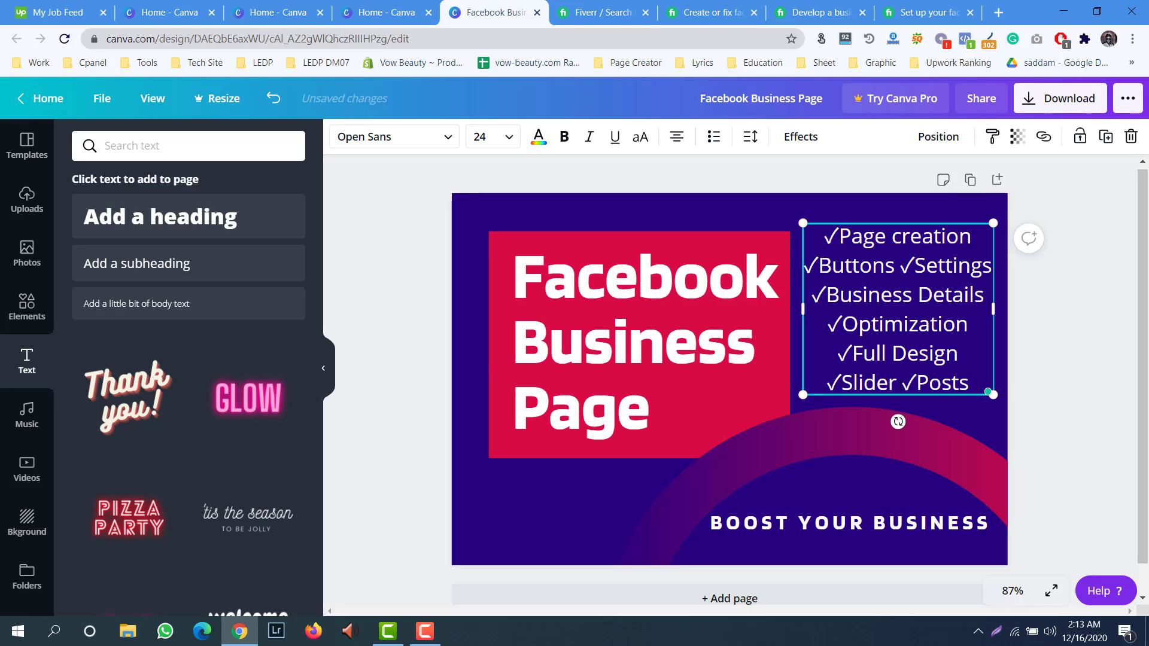
left_click(909, 389)
key("Return")
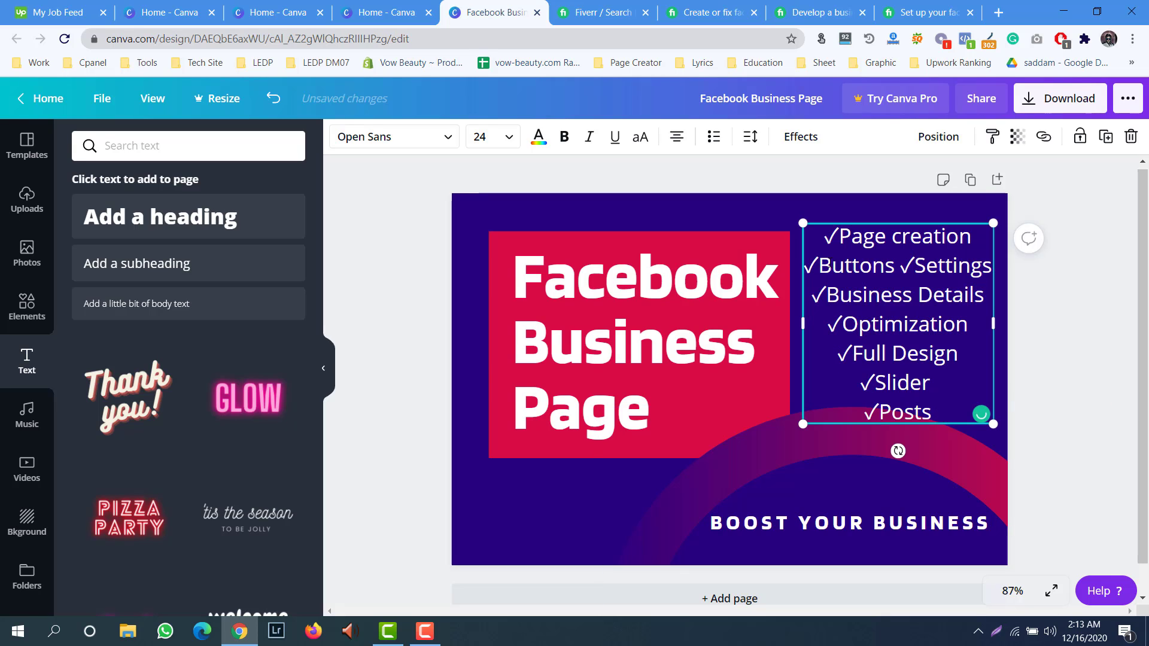
- Put "✓Settings" on its own line in the feature list and change "✓Buttons" to "✓CTA Buttons"
left_click(899, 267)
key("Return")
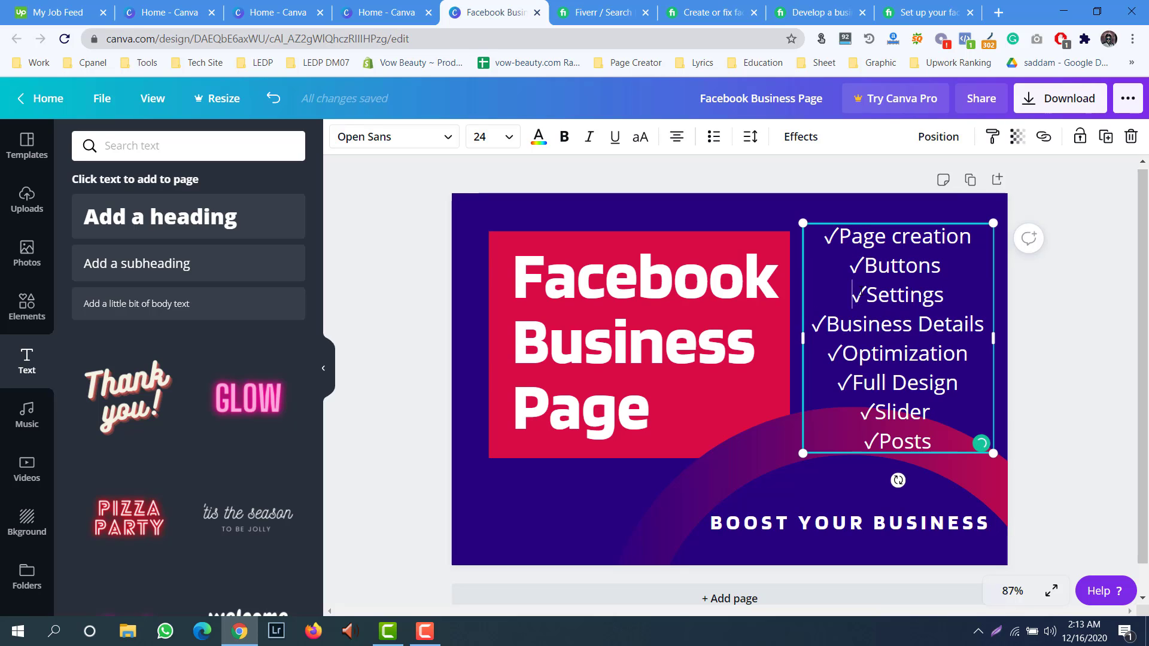
left_click(873, 267)
type("CTA")
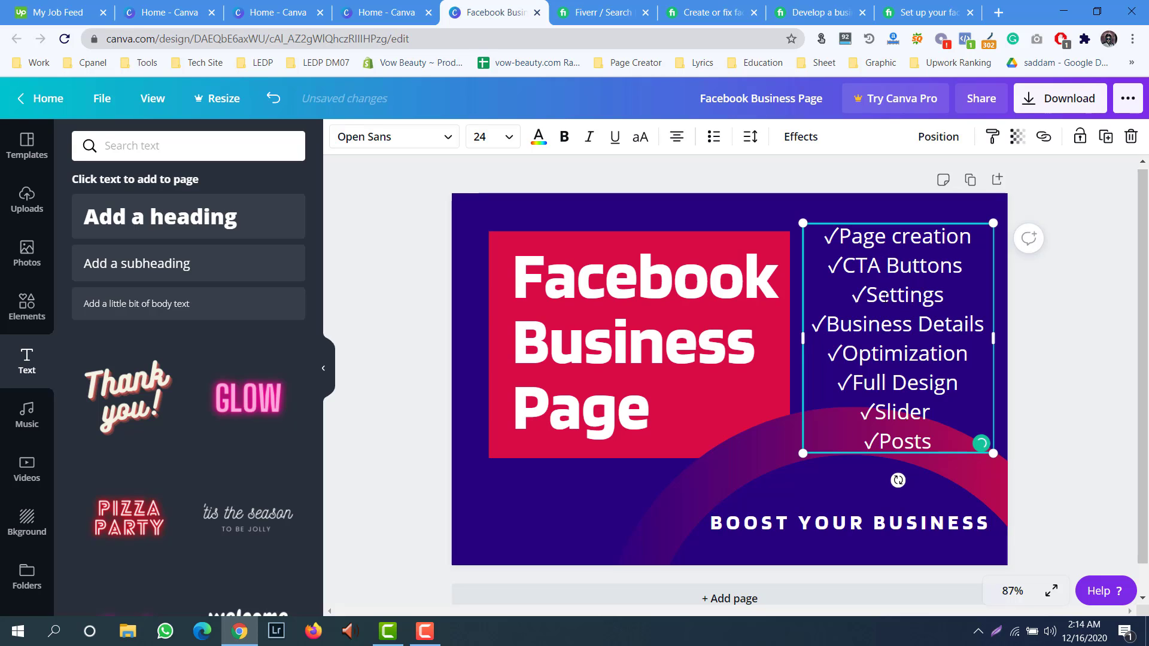
- Move "✓Settings" to its own line between "✓Full Design" and "✓Slider" in the feature list
left_click(866, 295)
left_click(871, 353)
left_click_drag(944, 295, 853, 295)
key("ctrl+c")
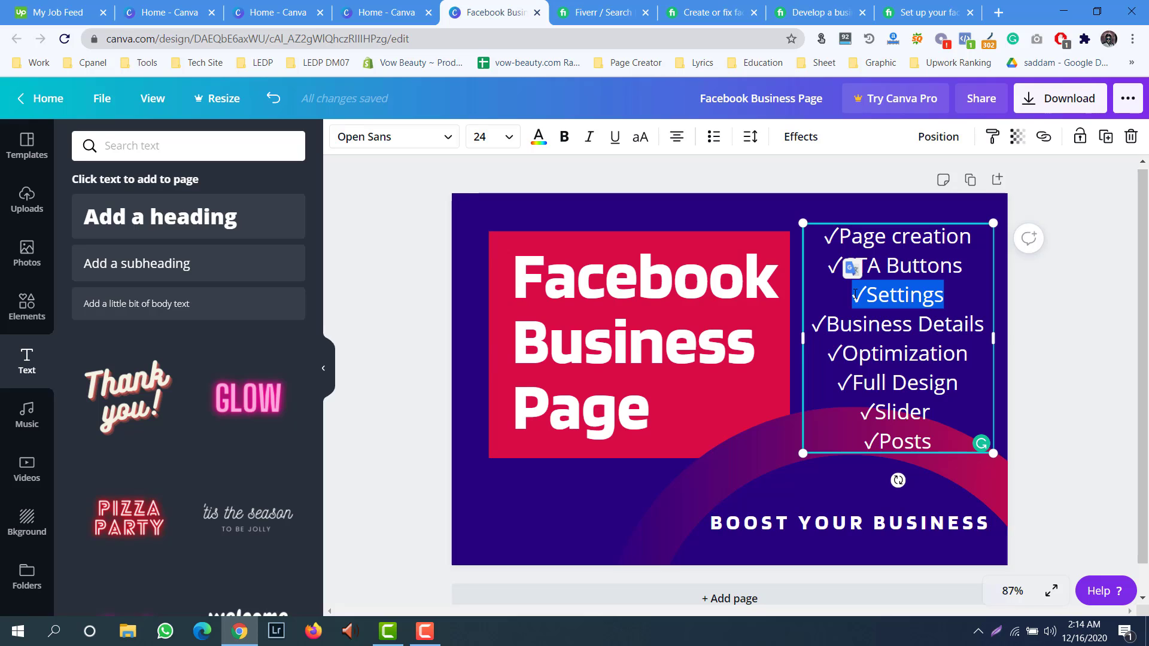
key("Delete")
key("Delete")
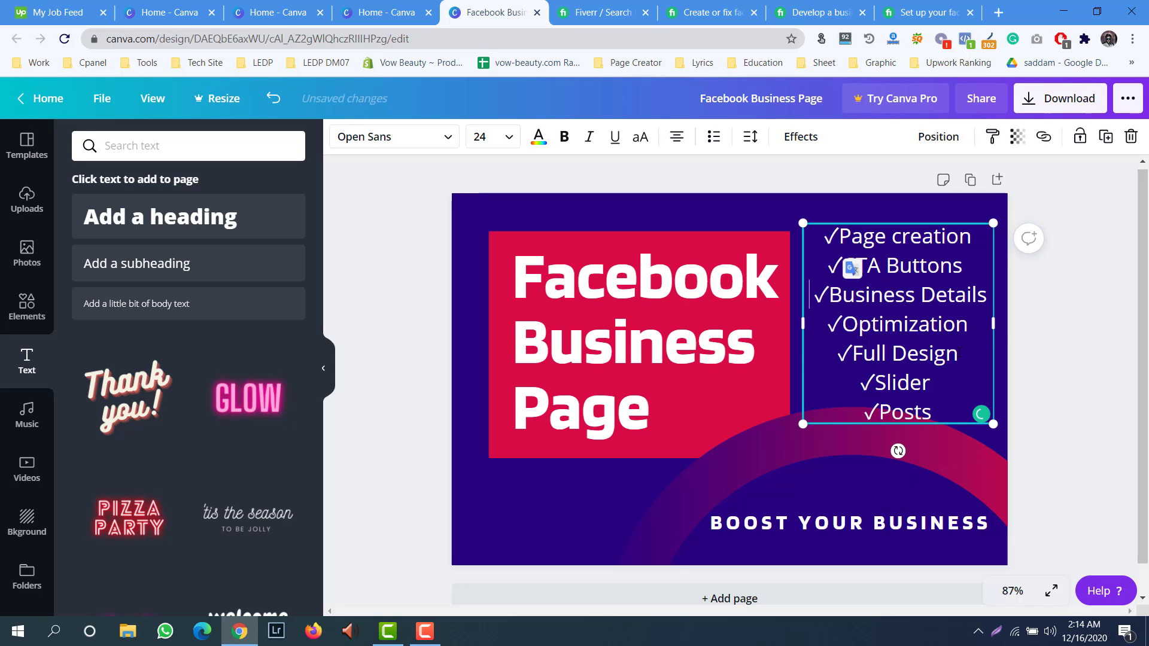
key("Down")
key("Down")
key("Down")
key("ctrl+v")
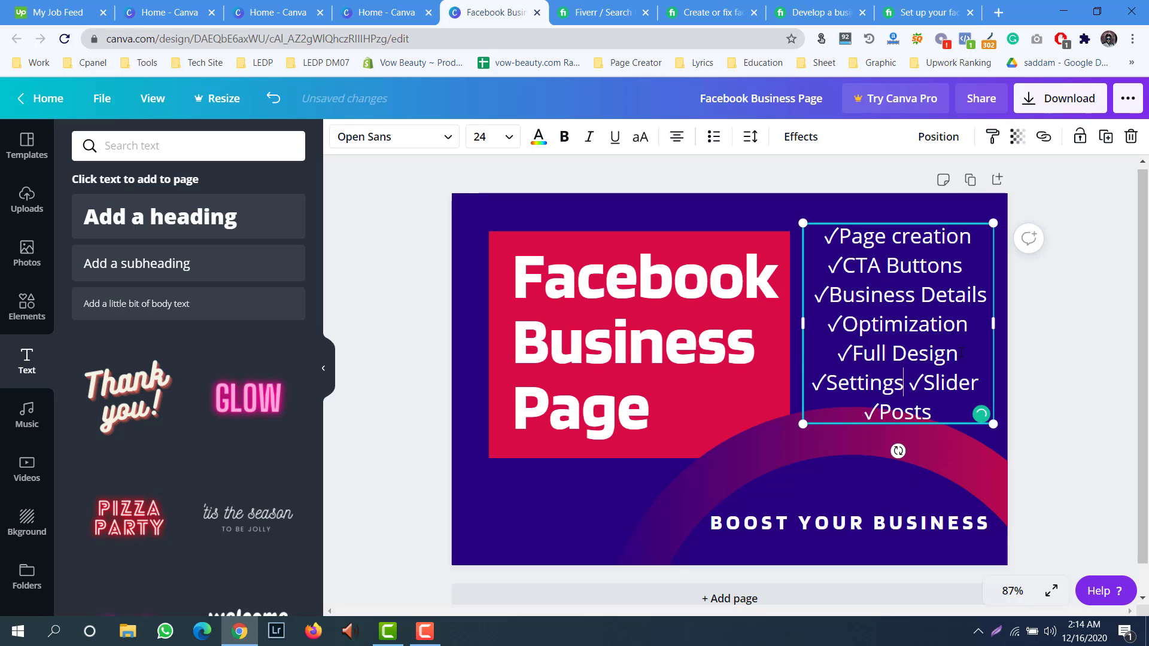
key("Return")
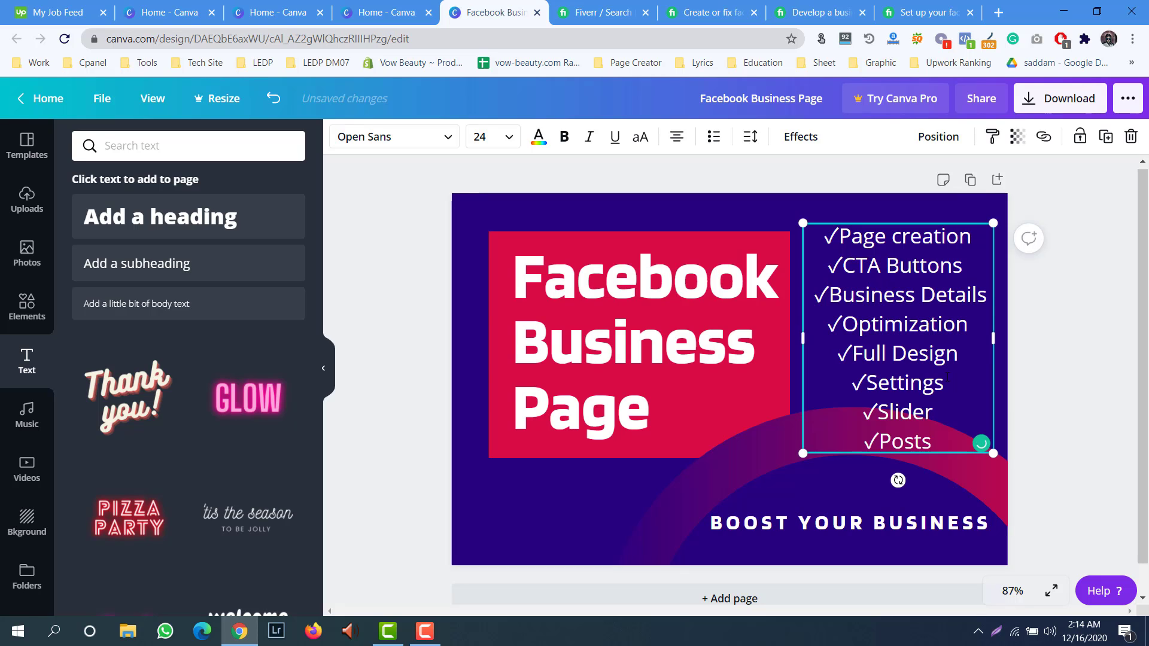
- Move the "✓CTA Buttons" line directly below "✓Business Details"
left_click_drag(832, 268, 966, 268)
key("ctrl+c")
key("BackSpace")
key("BackSpace")
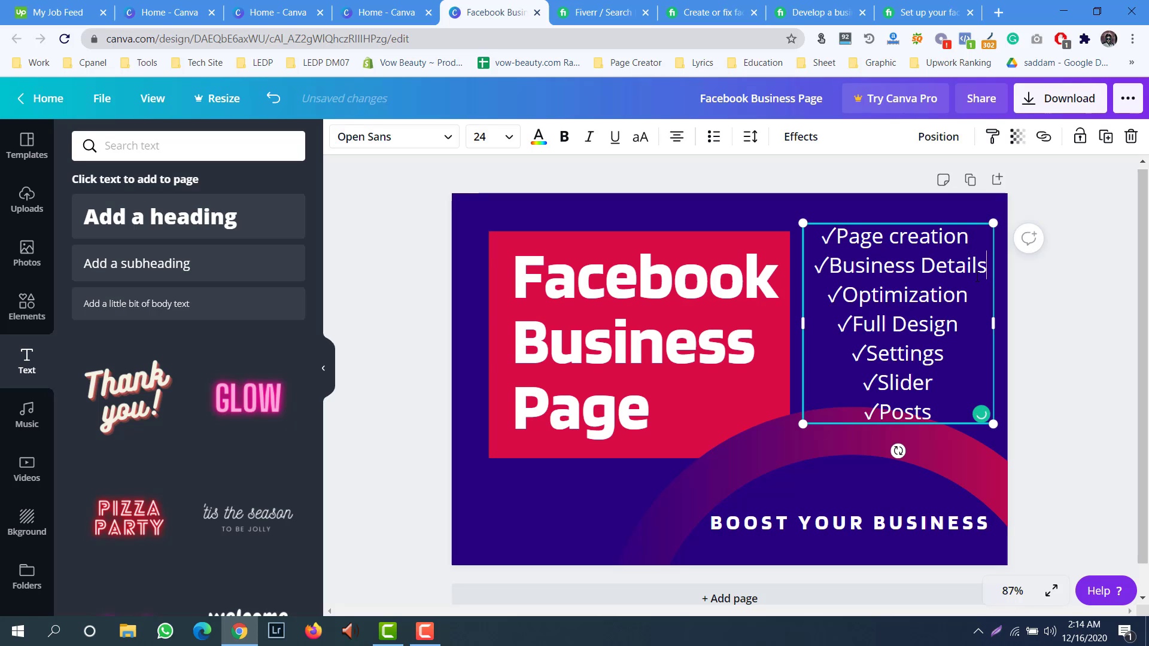
key("Return")
key("ctrl+v")
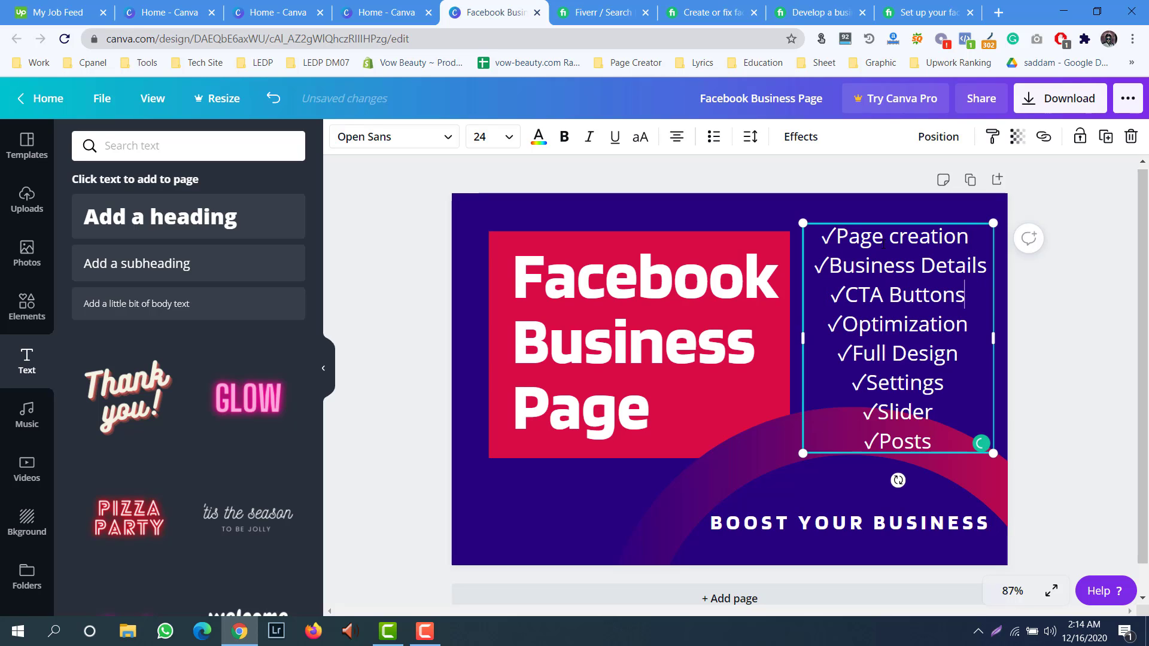
- Move the "✓Page creation" line from the start of the list to directly below "✓Business Details"
left_click_drag(822, 238, 966, 239)
key("ctrl+c")
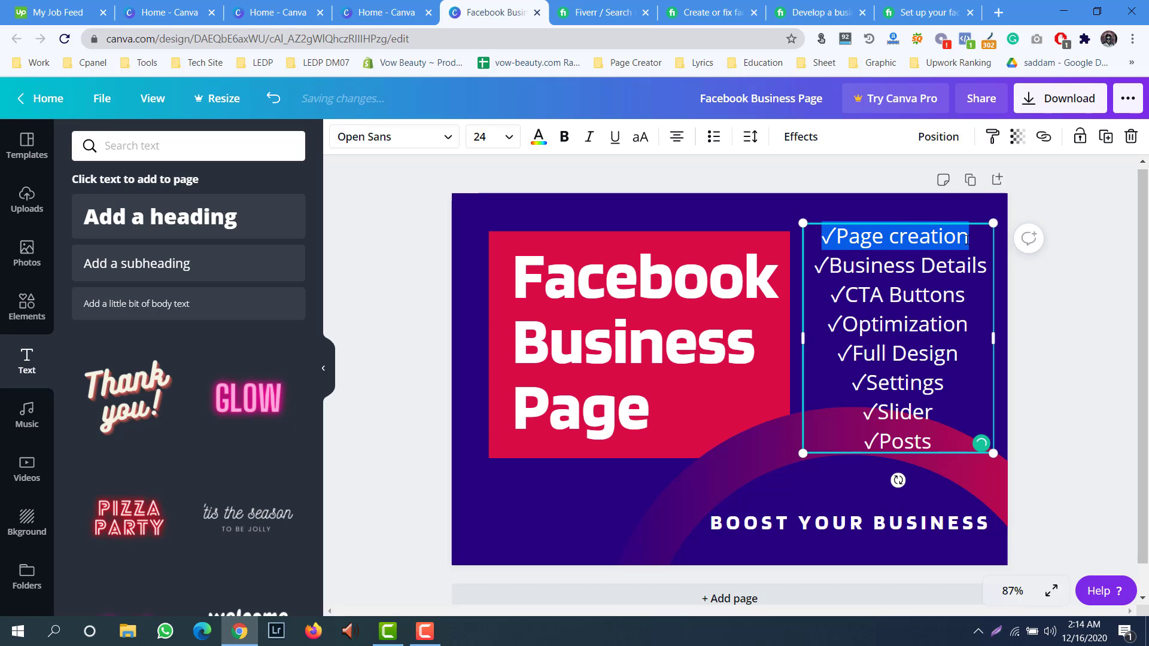
key("BackSpace")
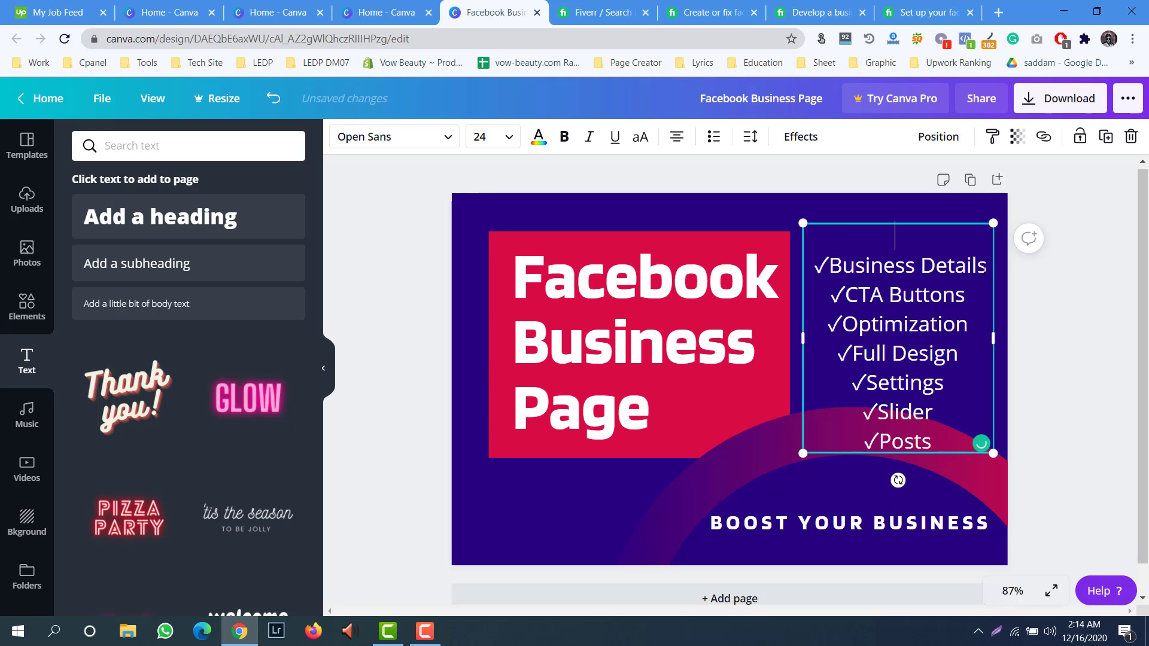
key("Right")
key("BackSpace")
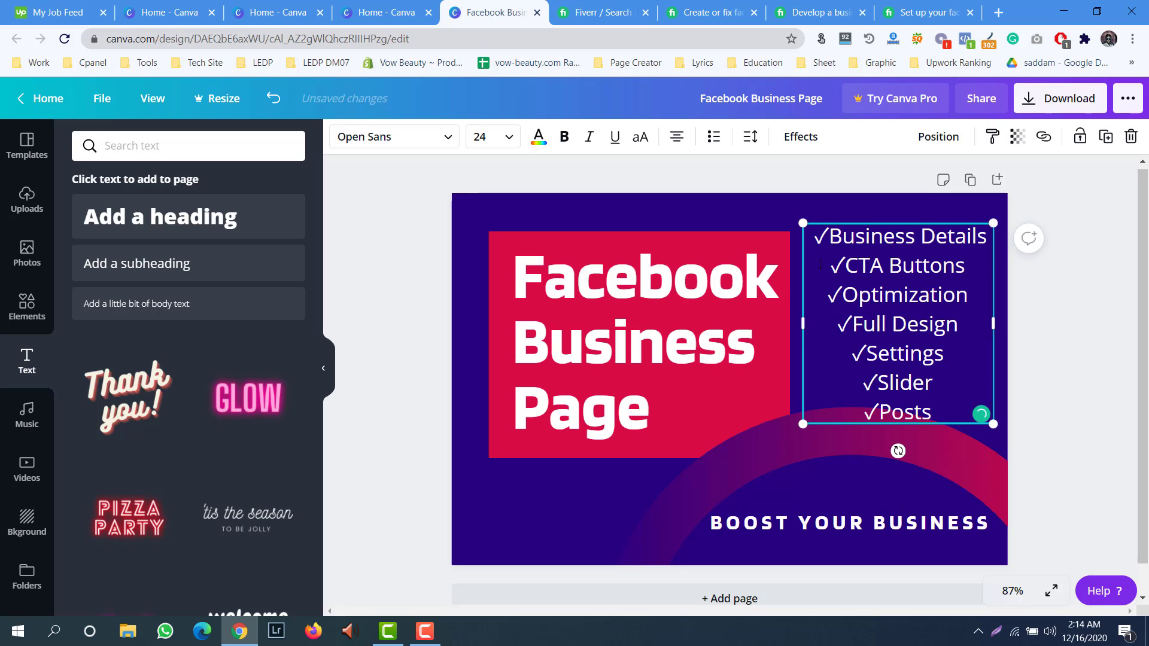
key("End")
key("Return")
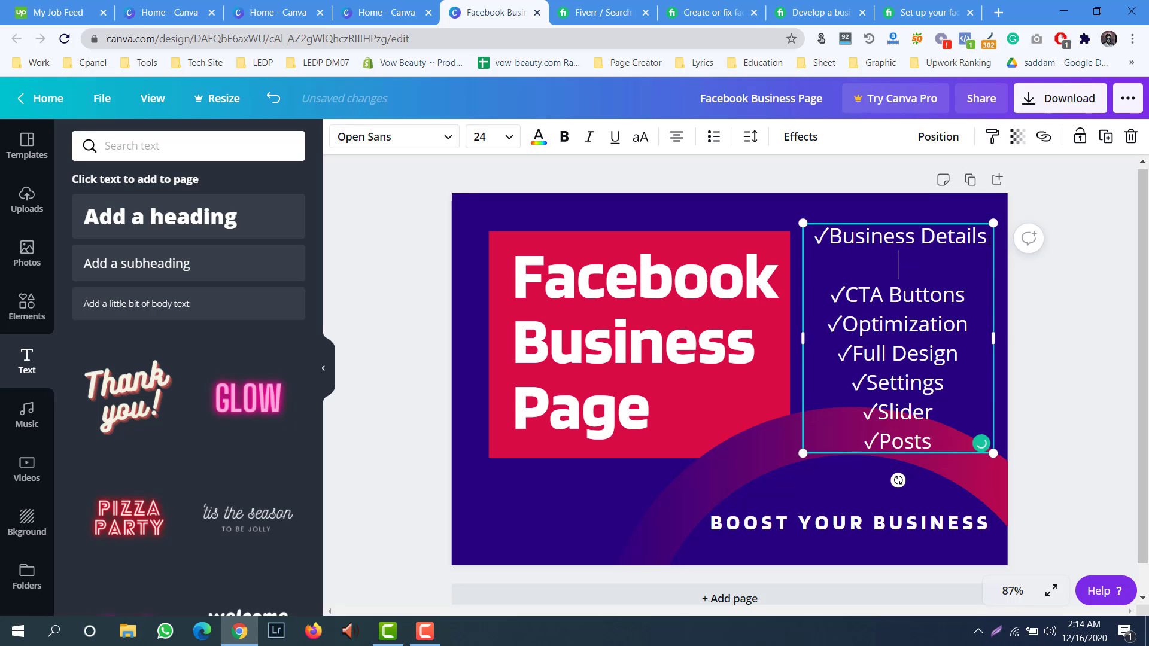
key("ctrl+v")
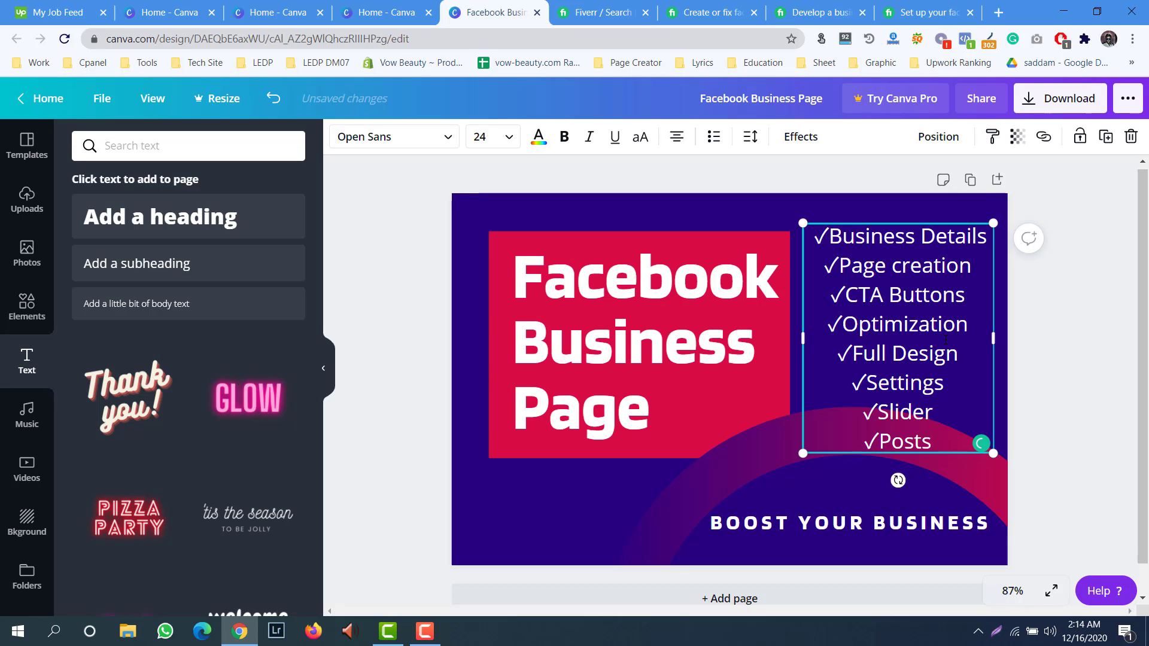
- Move the "✓Optimization" line above "✓CTA Buttons", directly below "✓Page creation"
left_click_drag(970, 323, 820, 325)
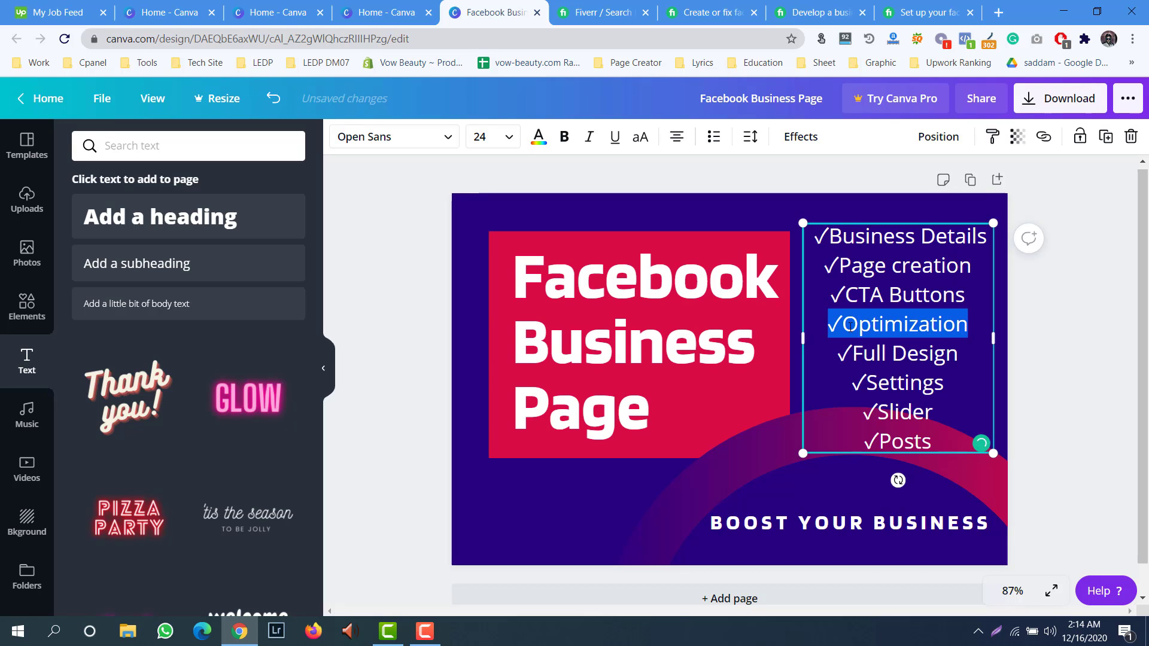
key("Delete")
key("Delete")
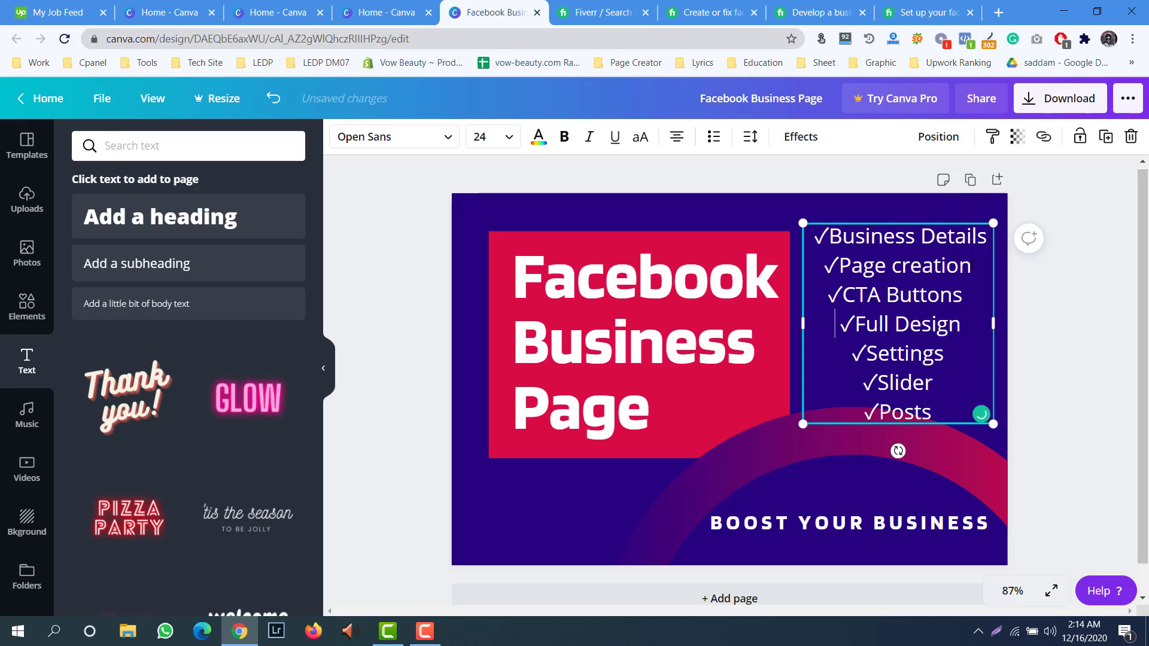
key("ctrl+z")
key("ctrl+z")
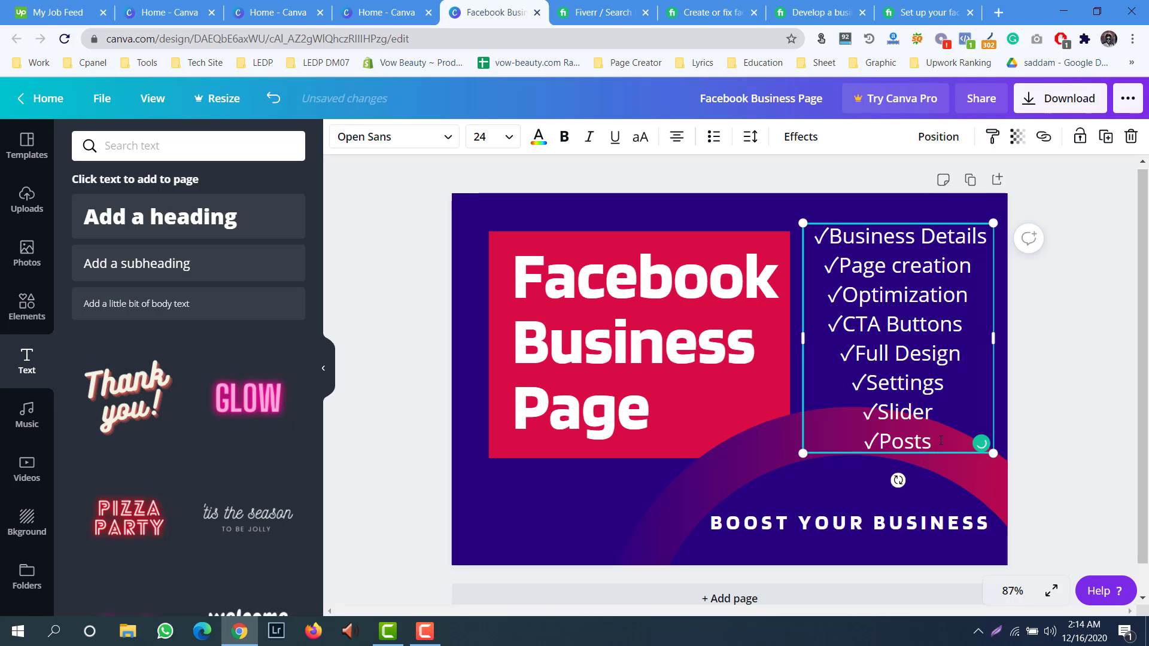
- Make the whole feature list bold
key("ctrl+a")
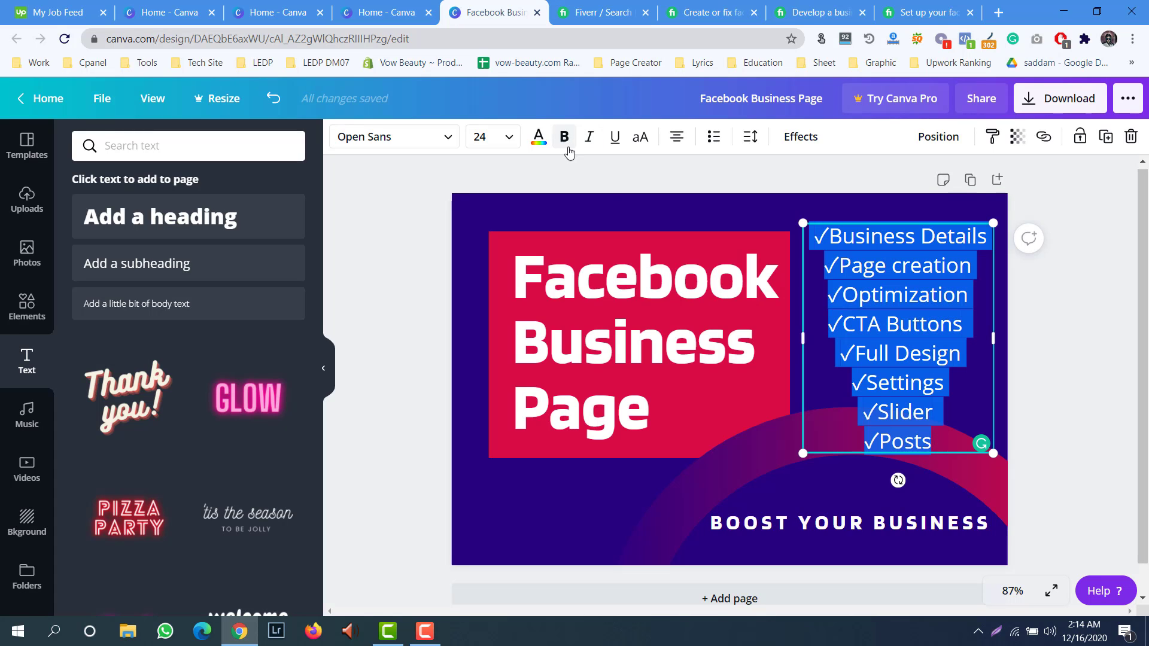
left_click(566, 144)
left_click(897, 513)
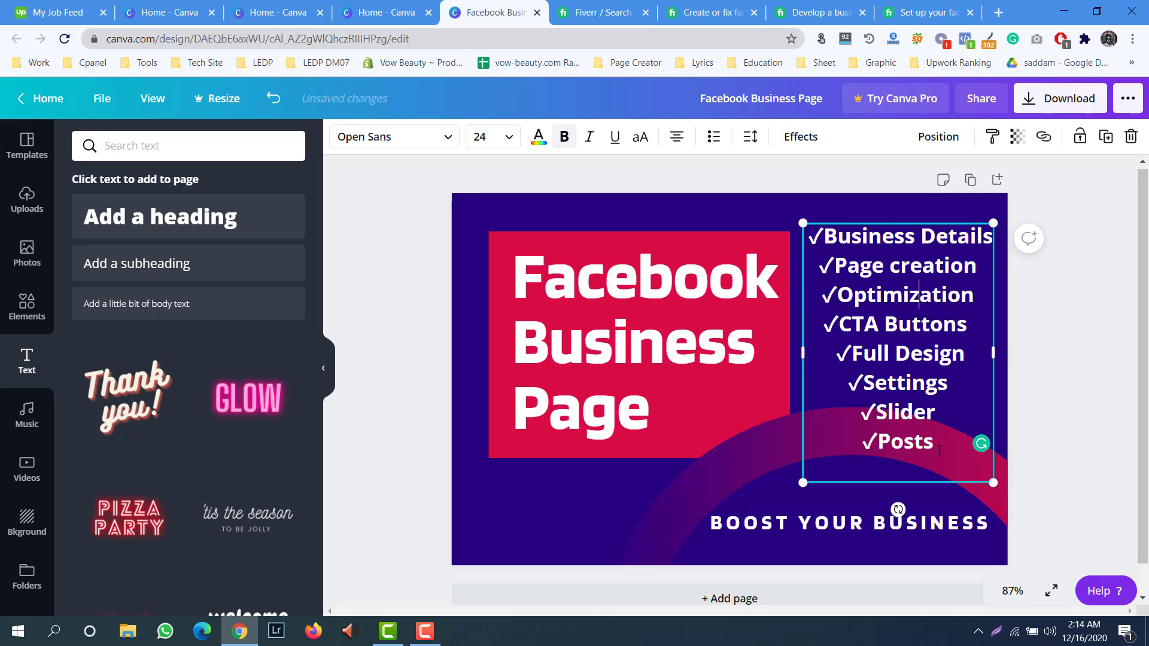
- Reduce the line height of the entire feature list to 1.12
left_click_drag(938, 450, 806, 228)
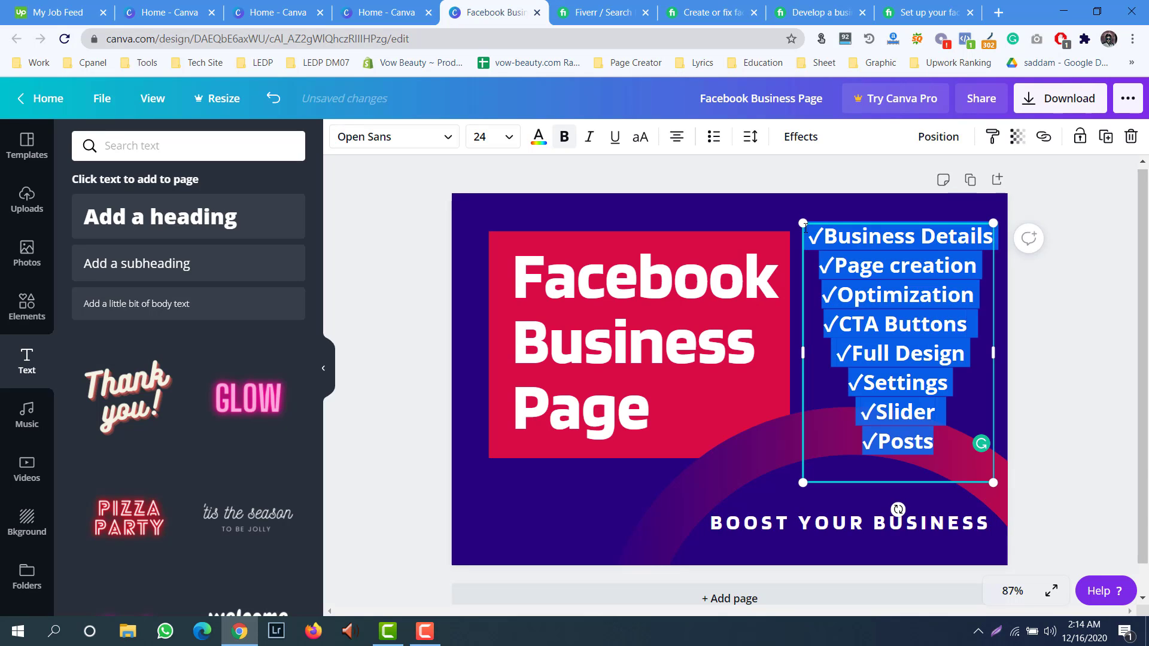
left_click(751, 136)
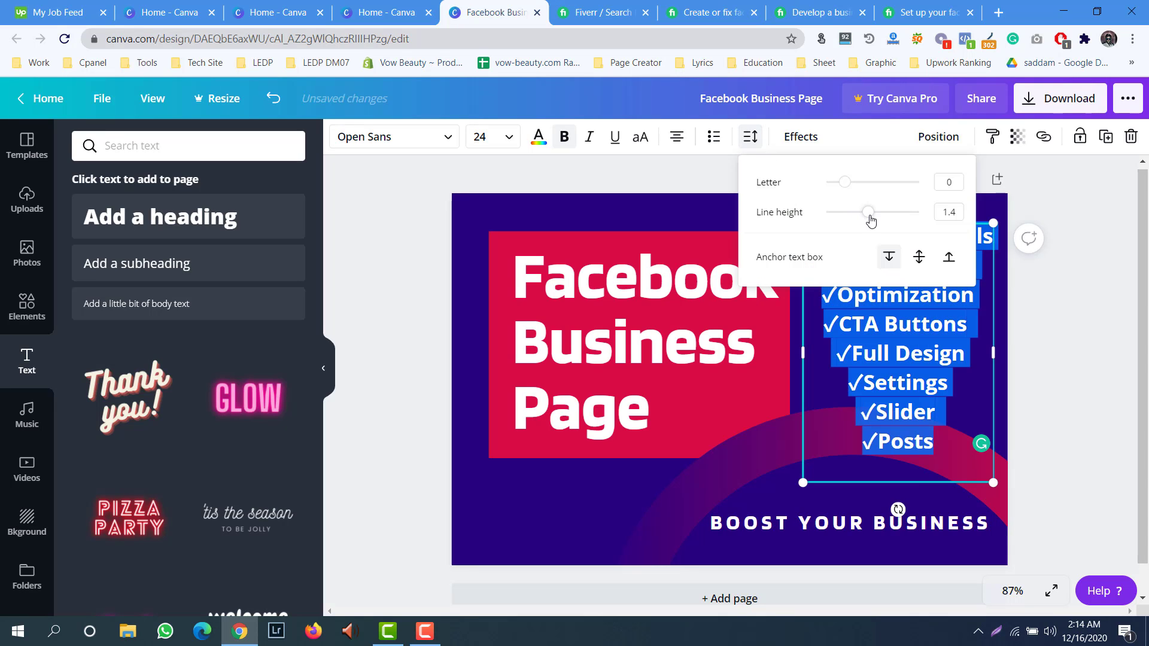
left_click_drag(868, 219, 854, 216)
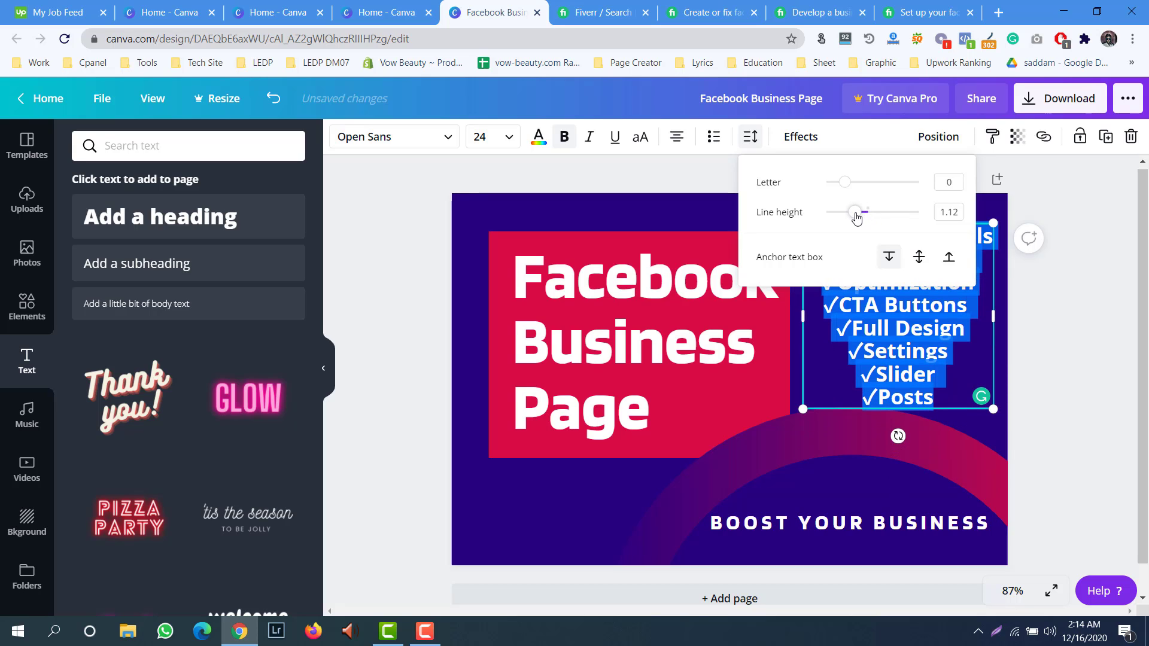
left_click(909, 332)
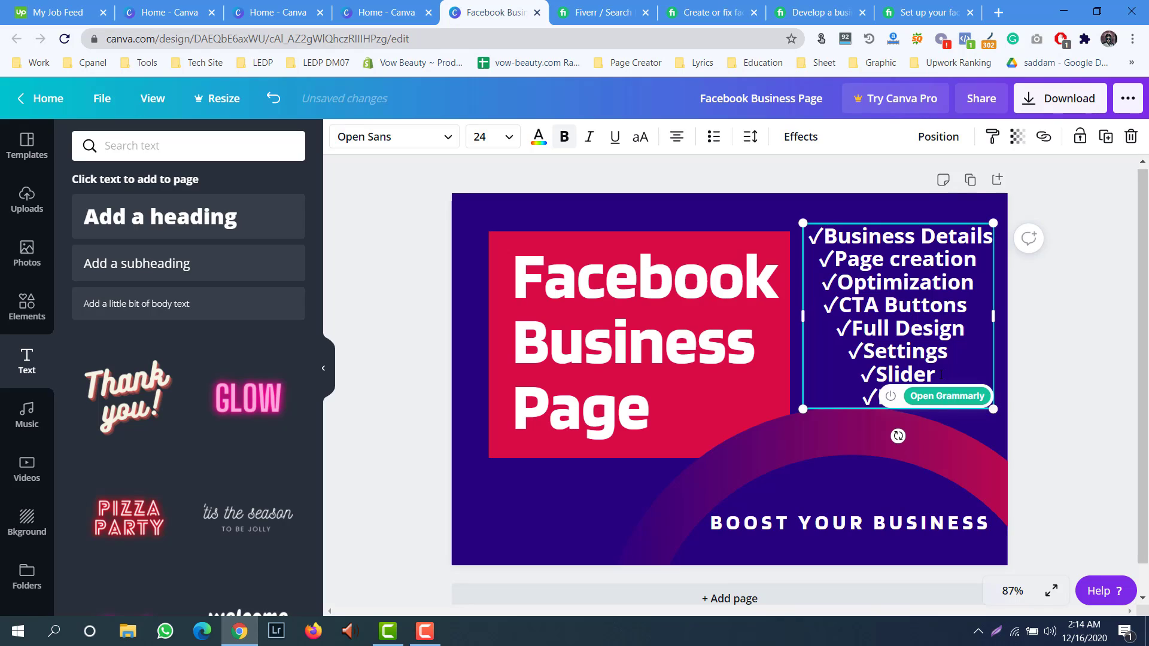
- Left-align the feature list and remove the leading spaces before "✓Full Design", "✓Slider" and "✓Business Details"
left_click_drag(814, 238, 955, 394)
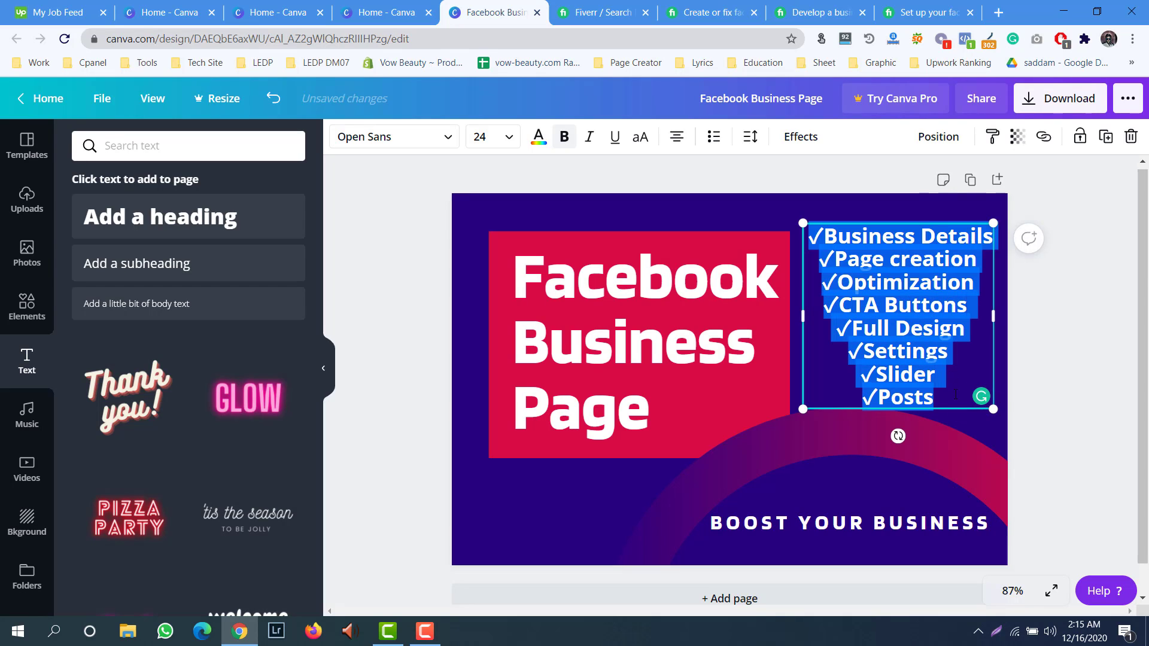
left_click(677, 137)
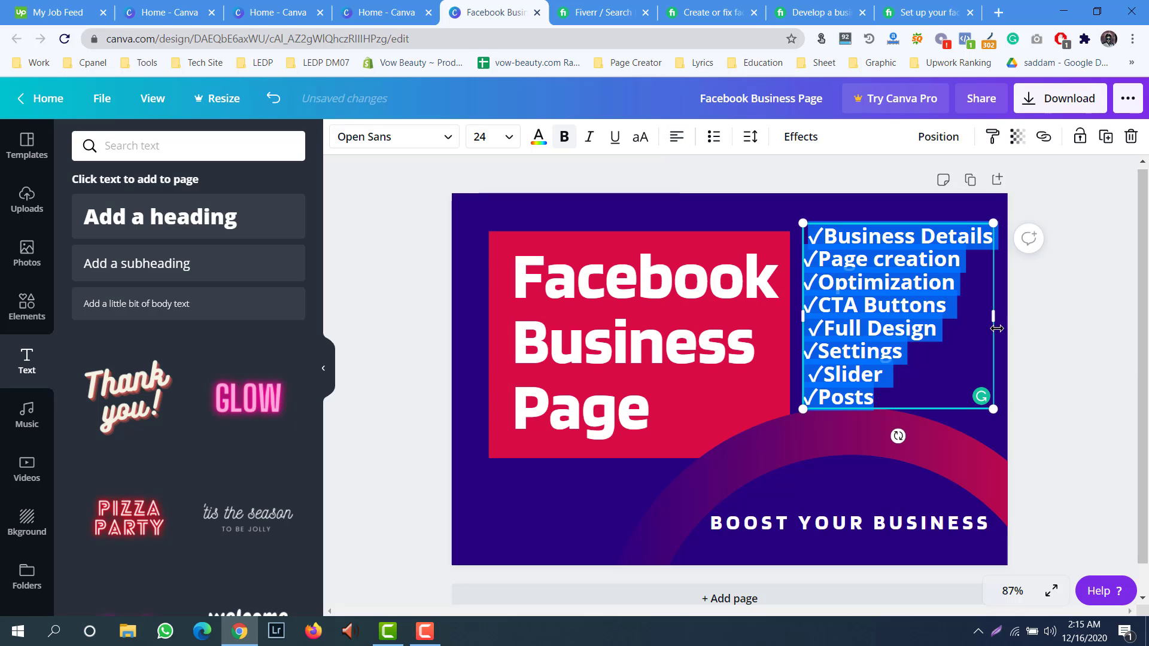
left_click(887, 327)
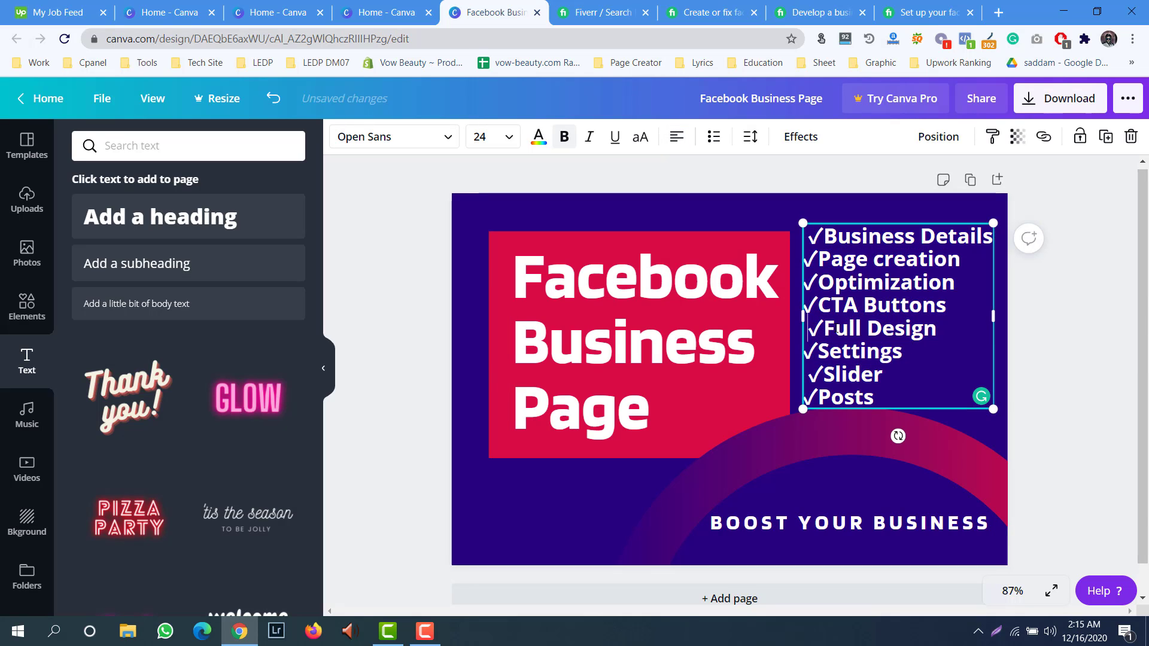
key("Home")
key("Delete")
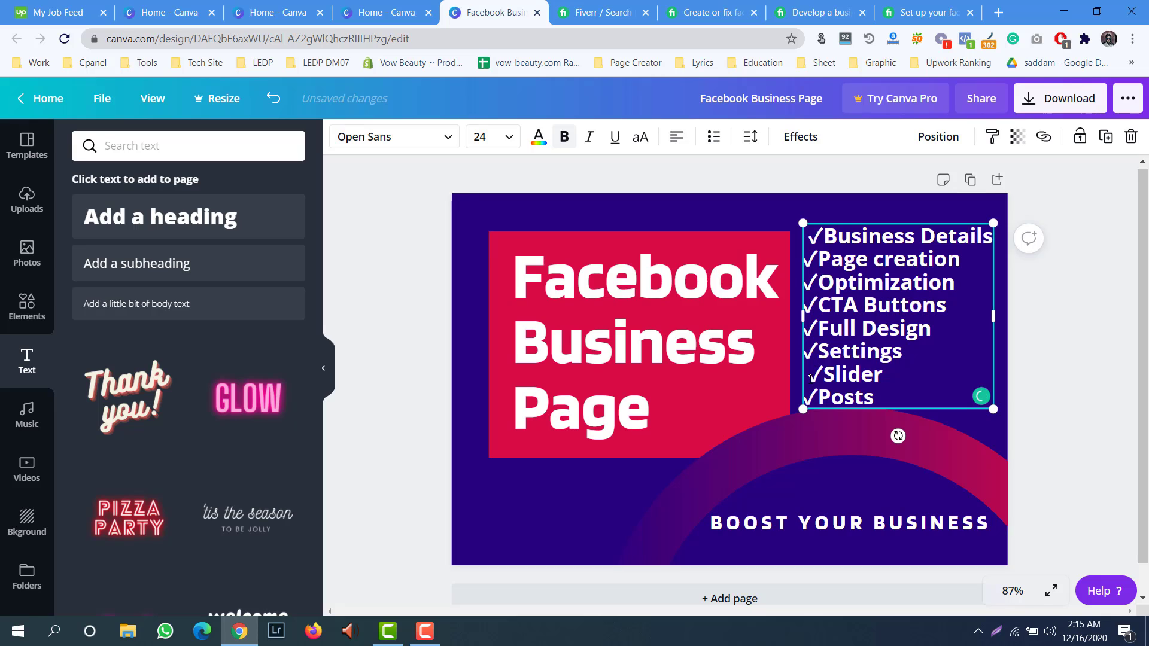
key("Down")
key("Down")
key("Delete")
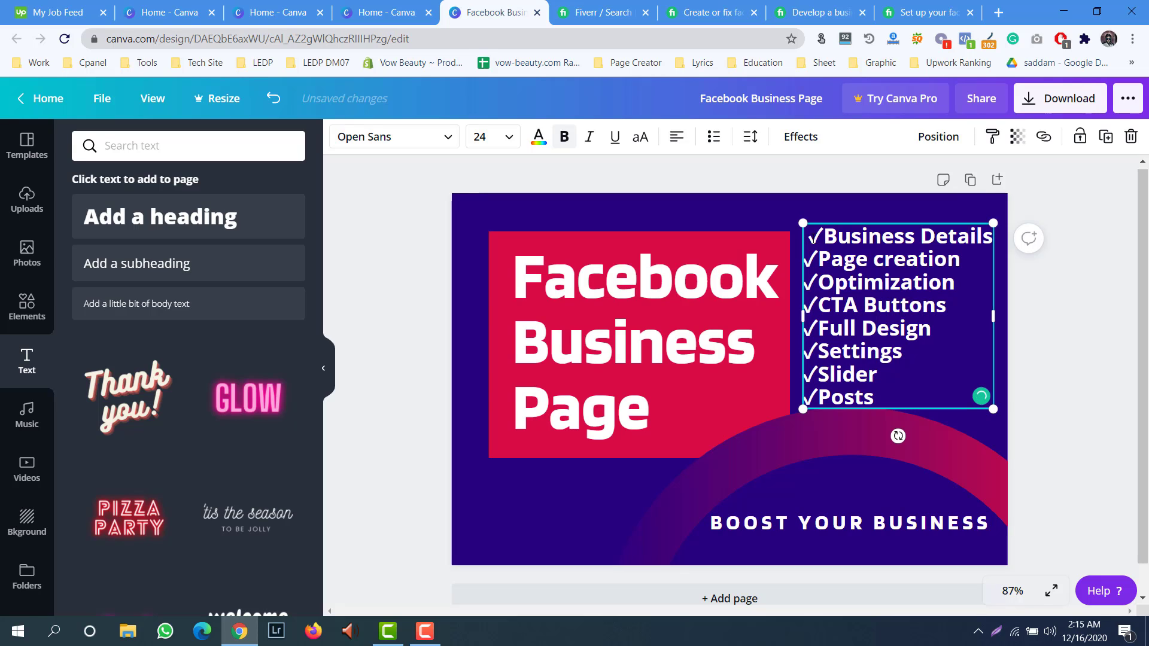
key("Delete")
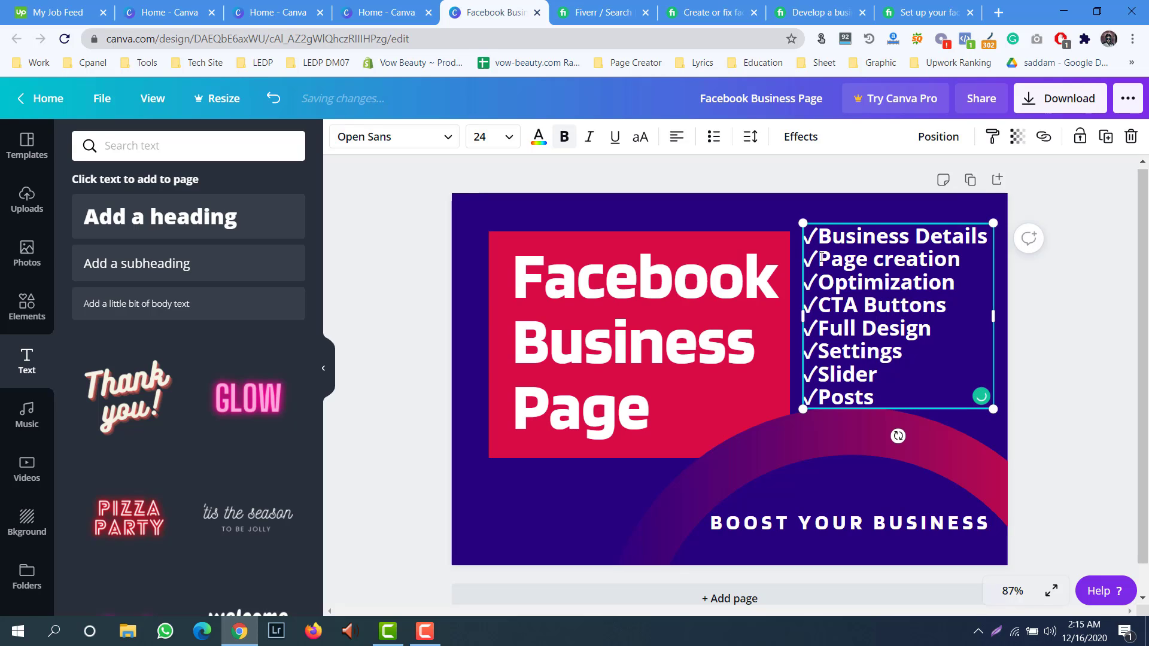
- Insert a space after the check marks of Business Details, Page creation and Optimization, undoing the same spacing tried on CTA Buttons and Full Design
key("Right")
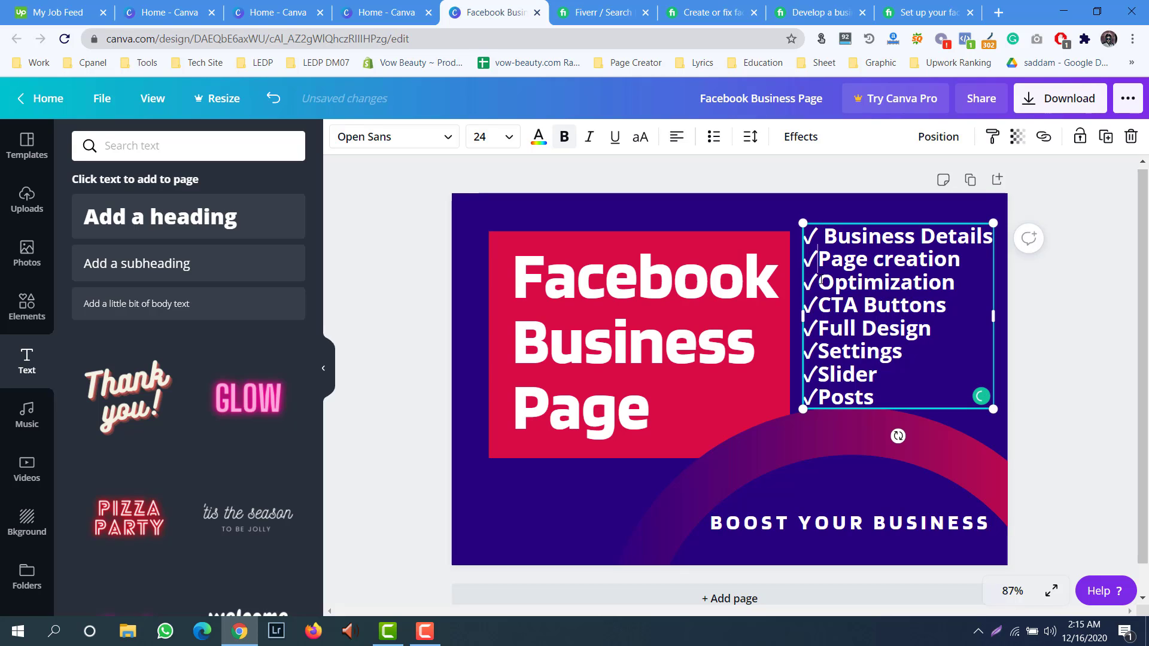
left_click(820, 281)
left_click(820, 306)
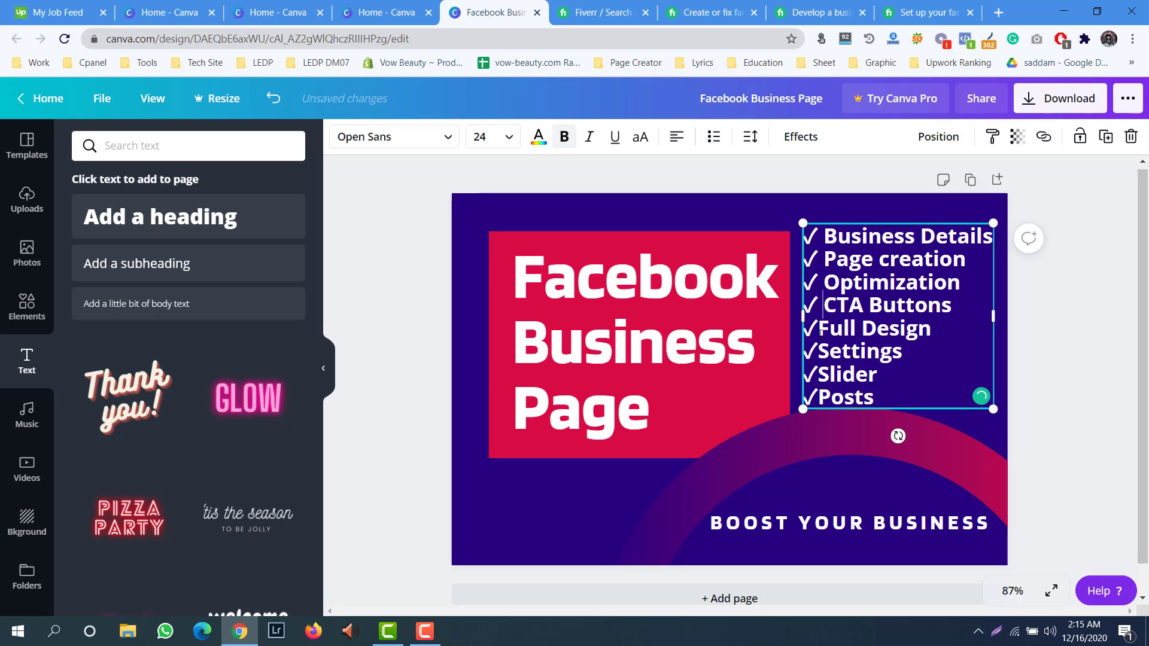
left_click(820, 331)
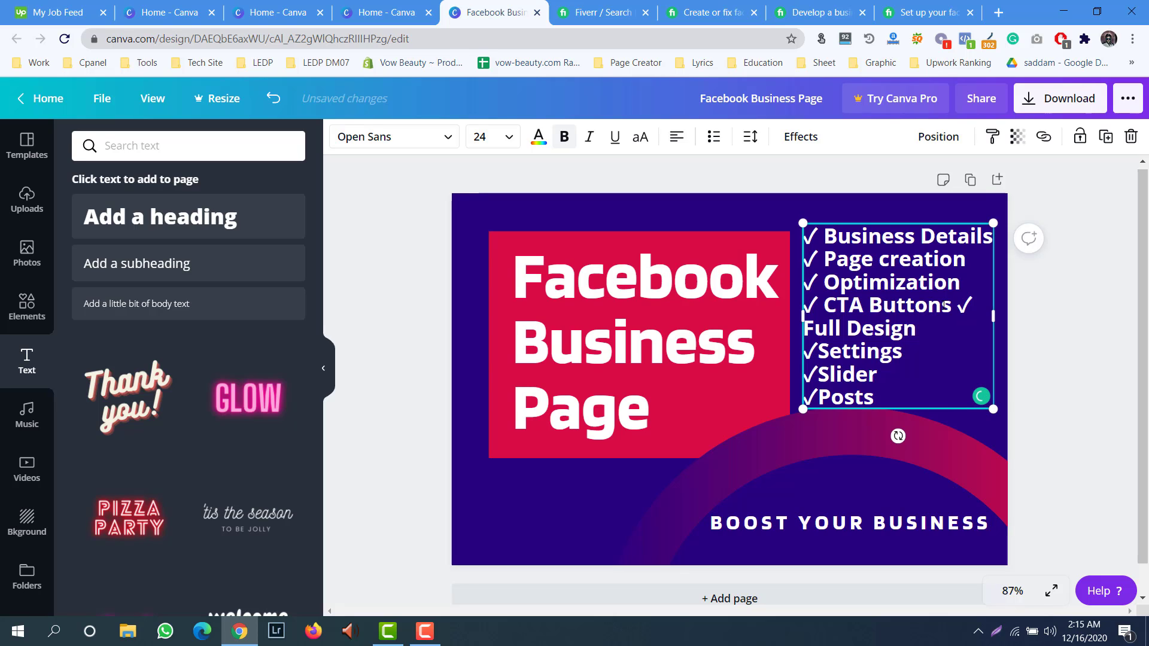
key("ctrl+z")
key("ctrl+z")
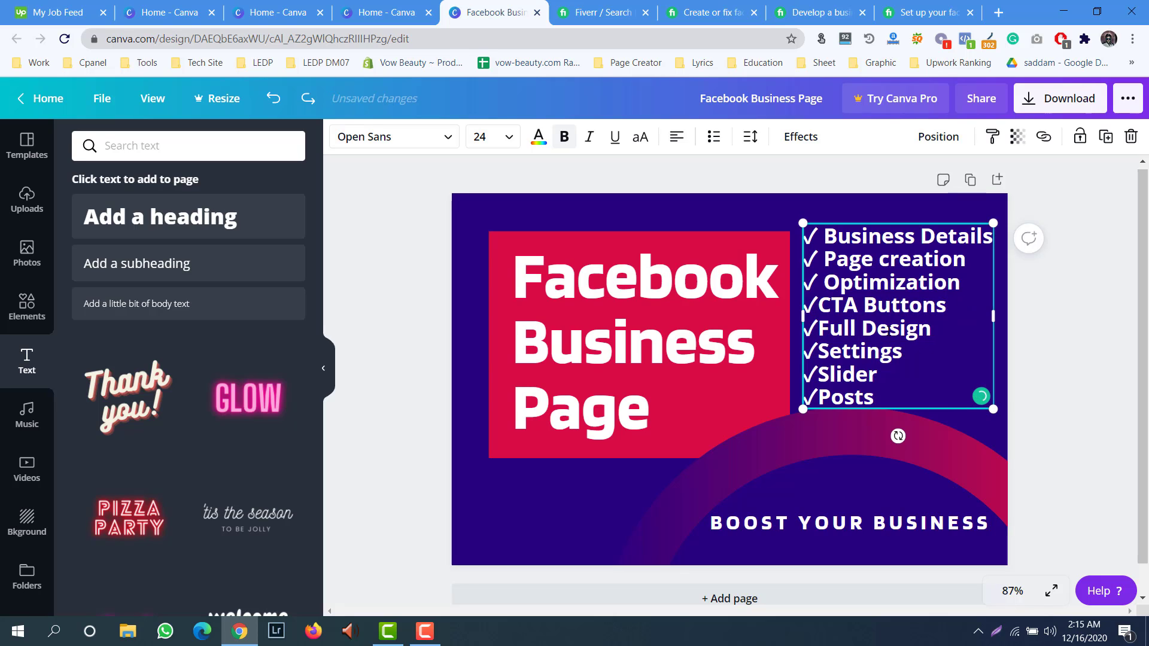
- Break the line after "✓CTA Buttons" and insert a space after the check marks of Full Design, Settings, Slider and Posts
left_click(953, 306)
key("Return")
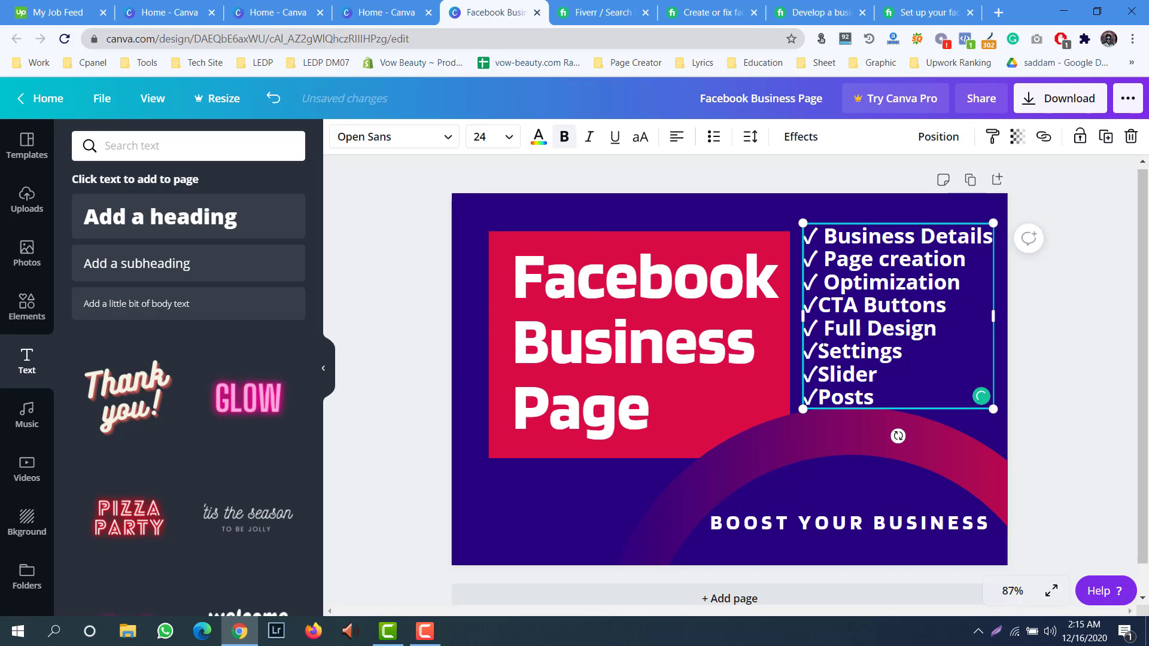
left_click(818, 374)
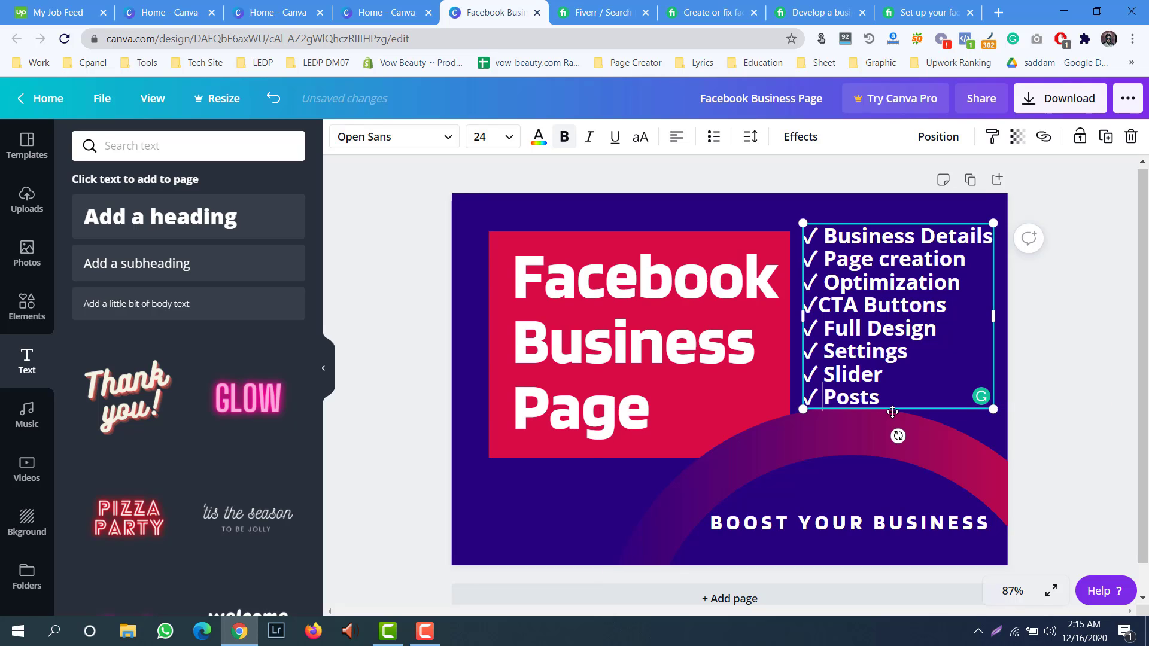
left_click(874, 432)
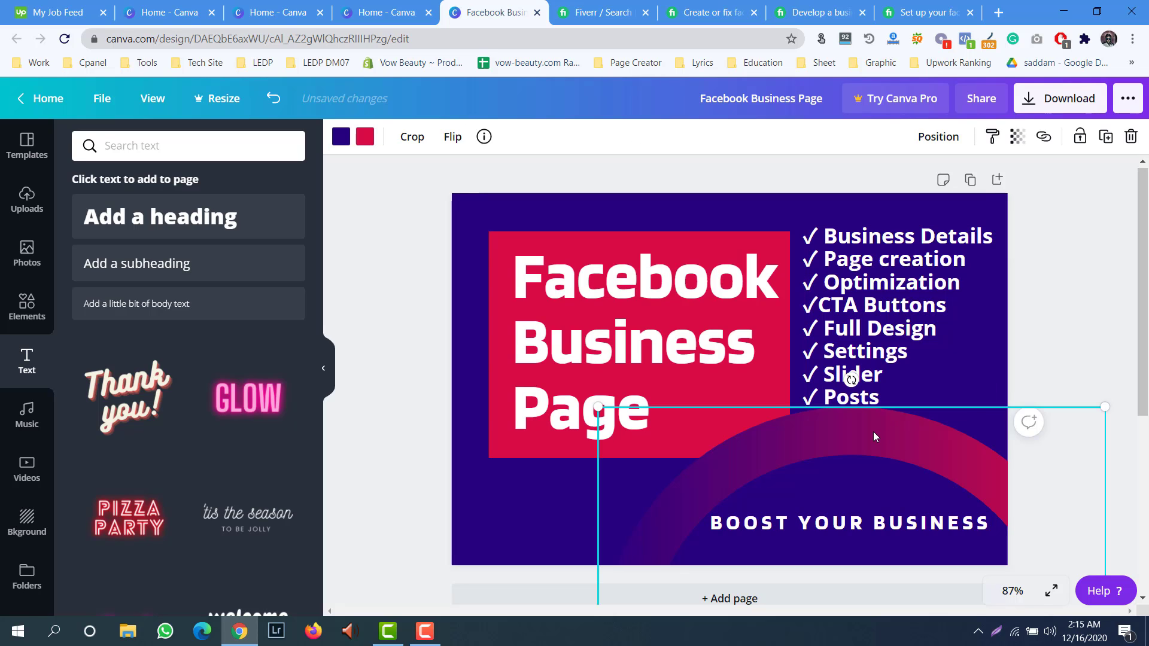
- Nudge the gradient arch down so its top edge sits clear of the feature list's last line
key("Down")
key("Down")
key("Down")
key("Down")
key("Down")
key("Down")
key("Down")
key("Down")
key("Down")
key("Down")
key("Down")
key("Down")
key("Down")
key("Down")
key("Down")
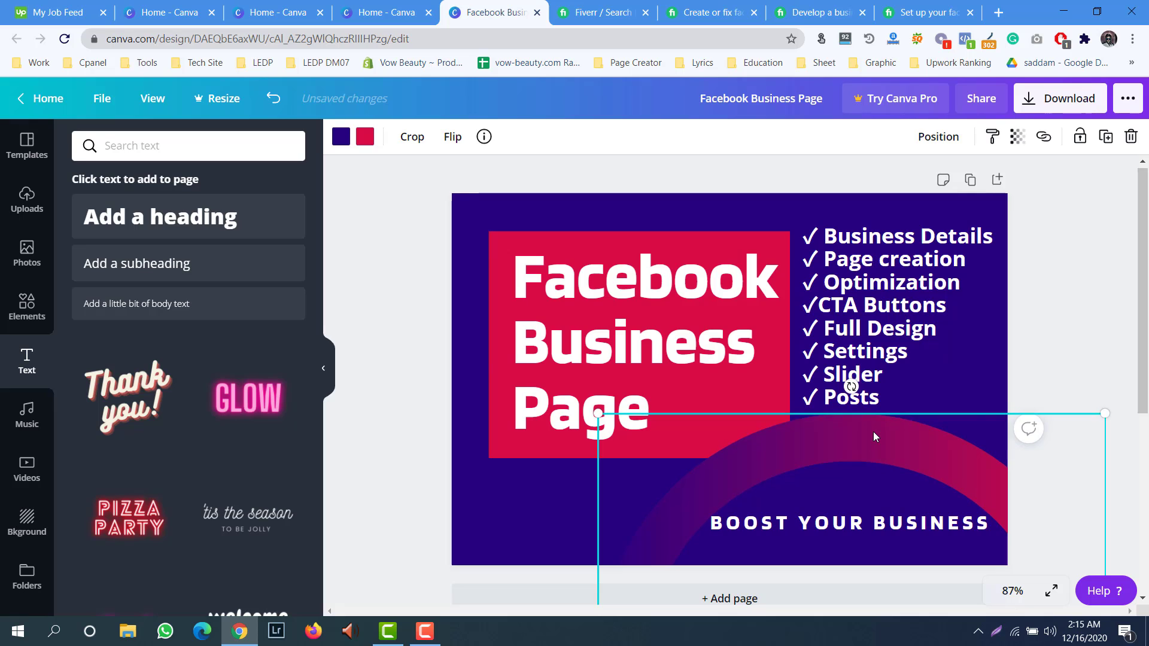
- Insert a space after the check mark of CTA Buttons in the feature list
left_click(850, 238)
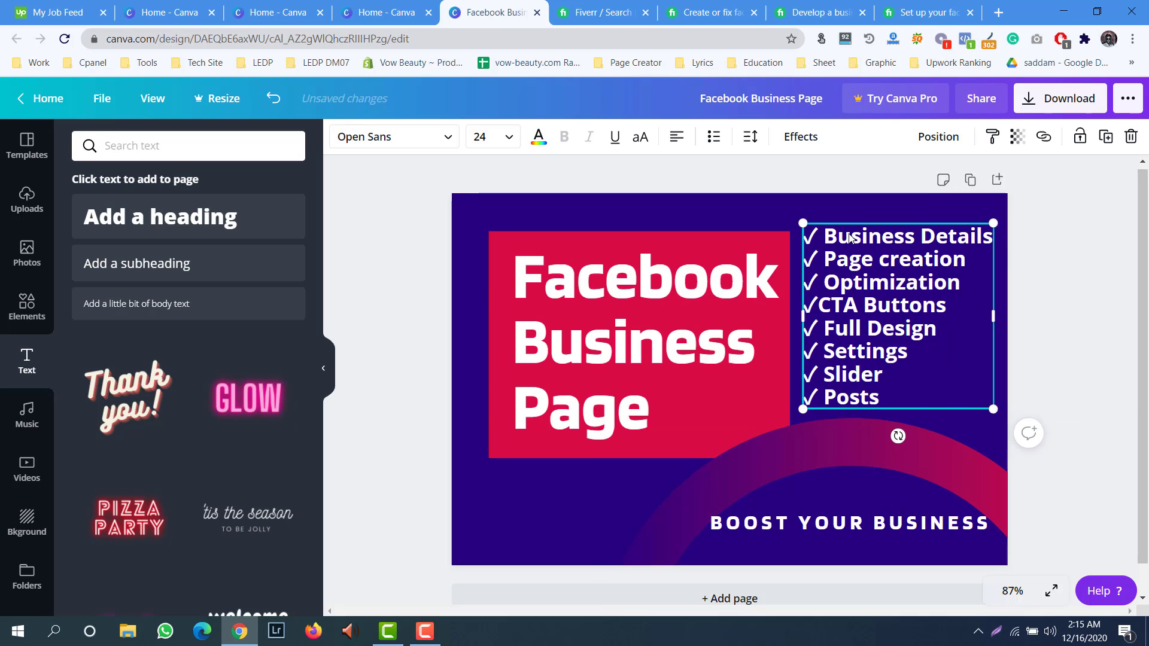
left_click(826, 307)
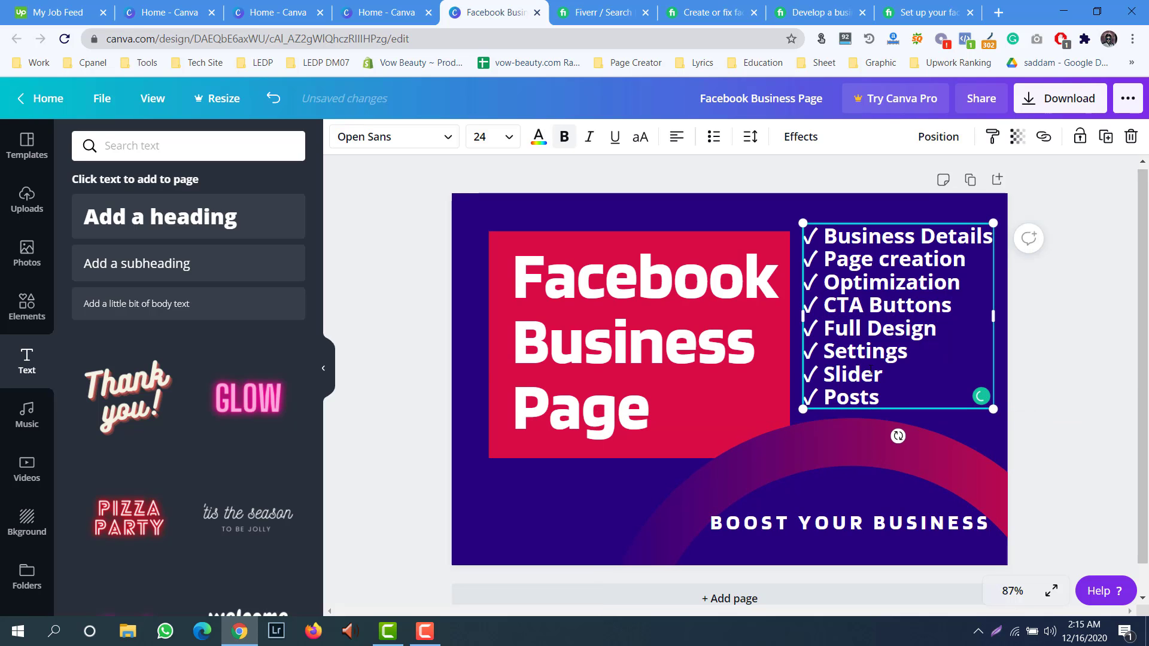
left_click(1056, 347)
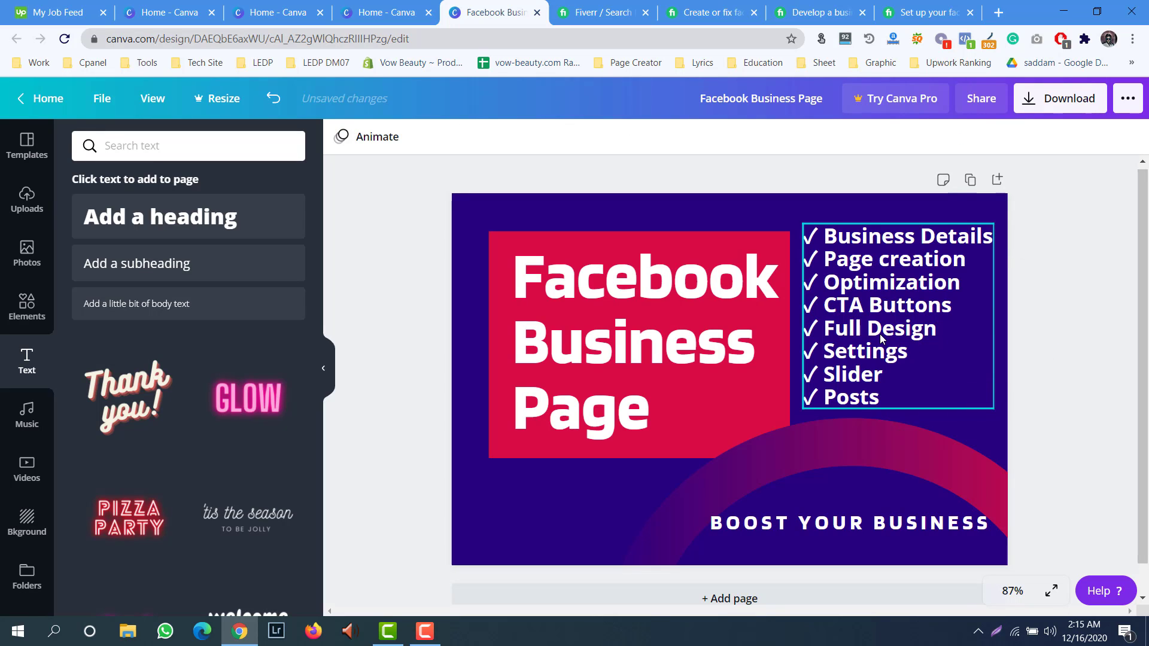
- Nudge the feature list down until its text box lines up with the top of the red rectangle
left_click(880, 334)
key("Down")
key("Down")
key("Down")
key("Down")
key("Down")
key("Down")
key("Down")
key("Down")
key("Down")
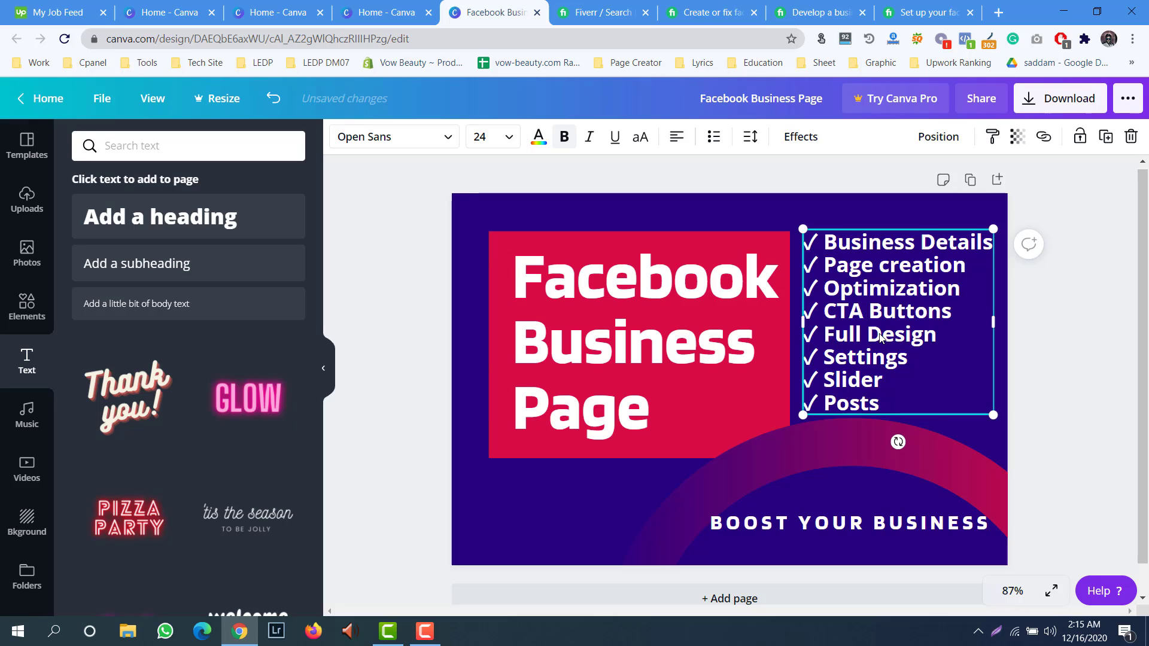
key("Down")
key("Down")
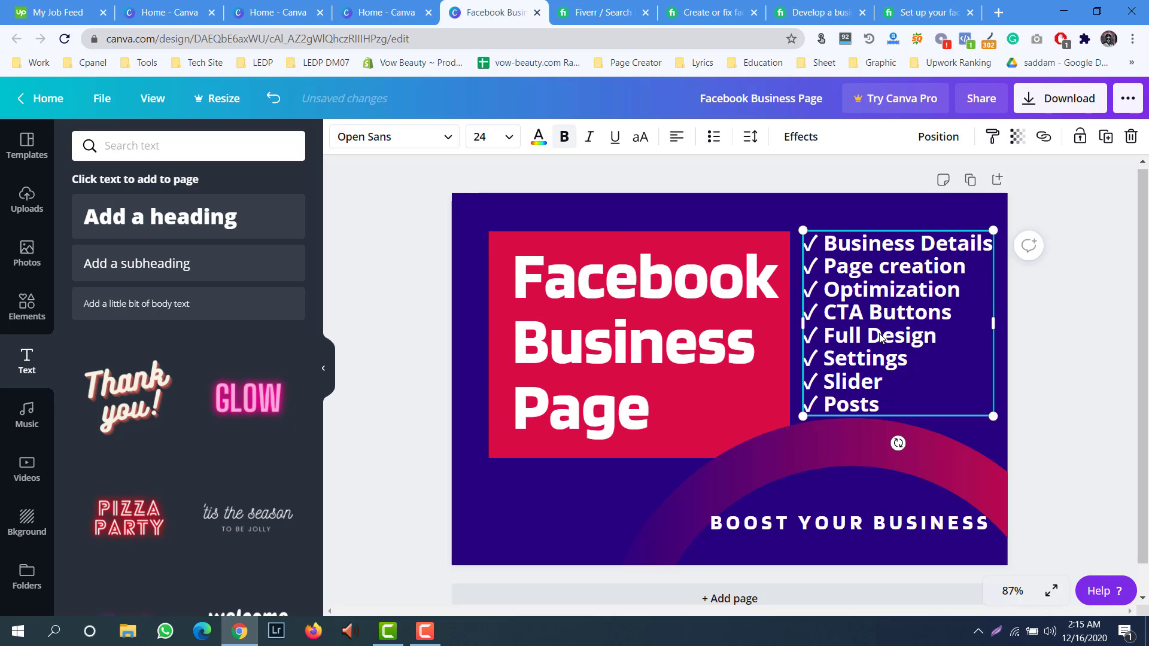
left_click(1068, 319)
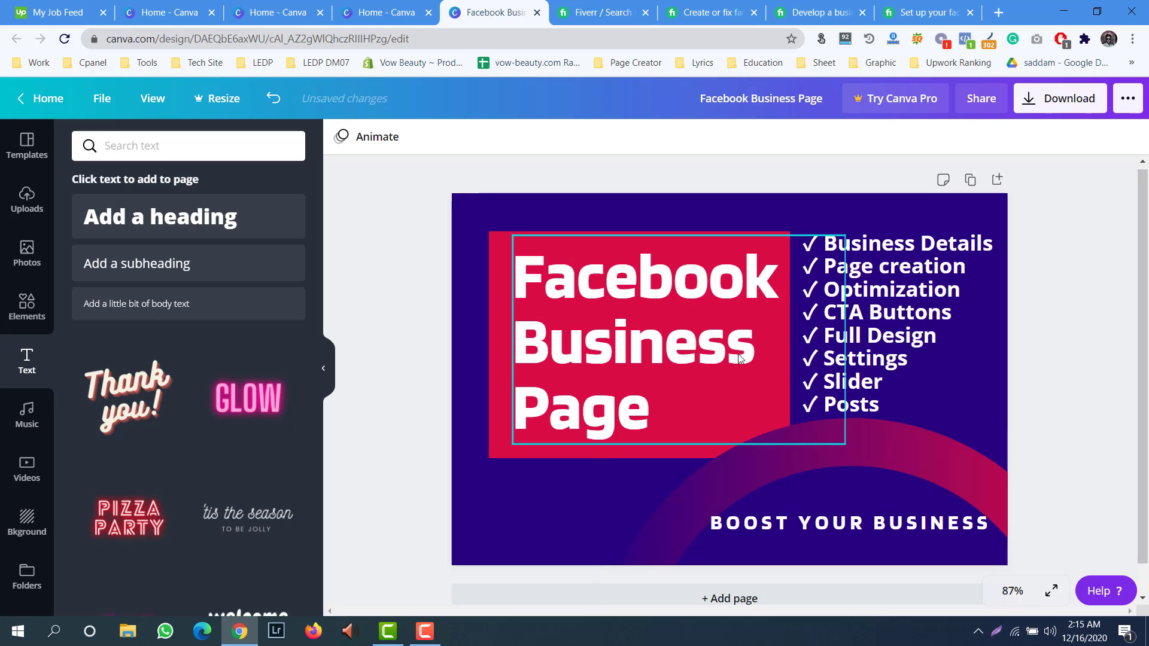
- Select the red rectangle, headline and feature list together and nudge them slightly left to even out the side margins
left_click(504, 330)
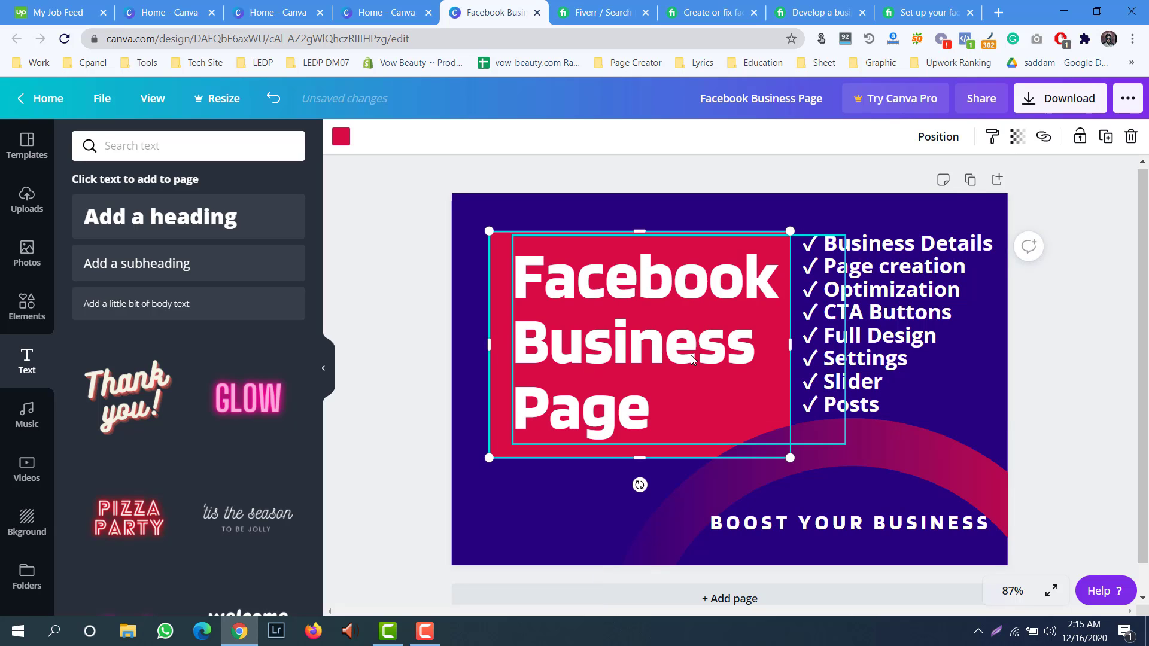
left_click(892, 357, "shift")
left_click(676, 357, "shift")
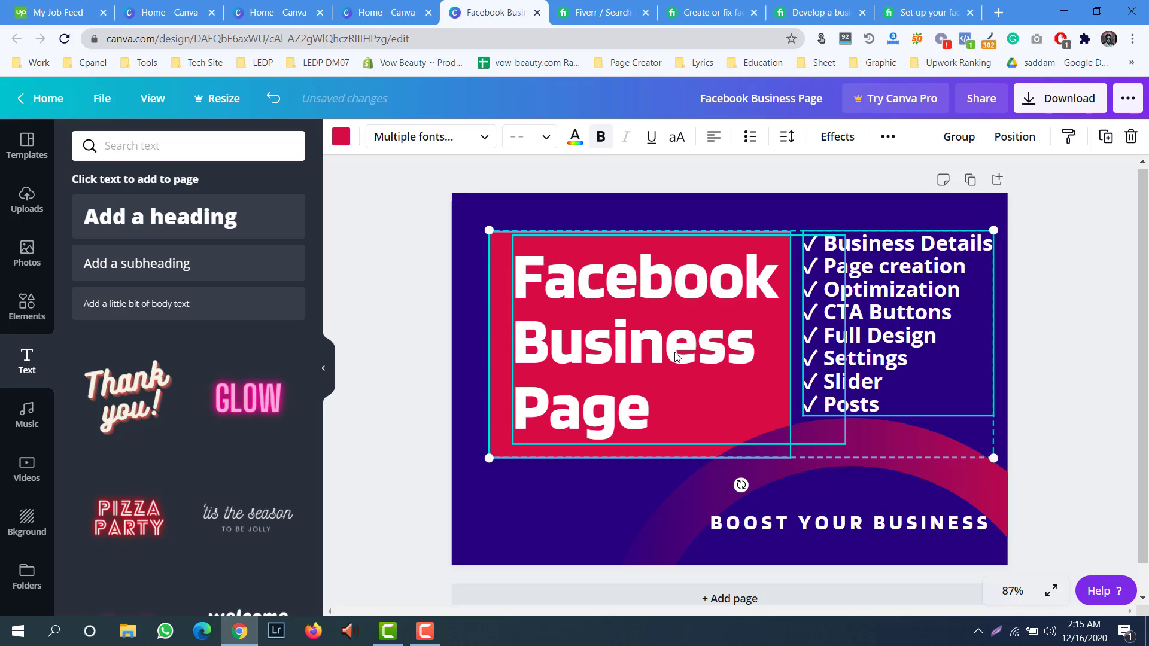
key("Left")
key("Left")
key("Left")
key("Left")
key("Left")
key("Left")
key("Left")
key("Left")
key("Left")
key("Left")
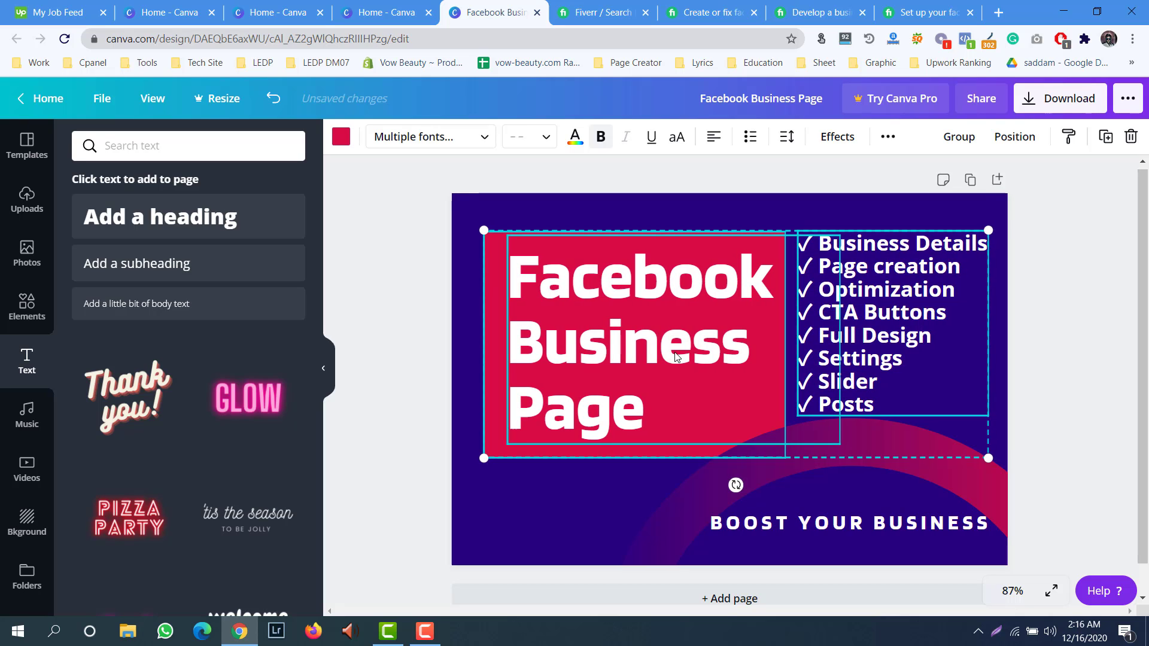
key("Left")
key("Left")
key("Left")
key("Left")
key("Left")
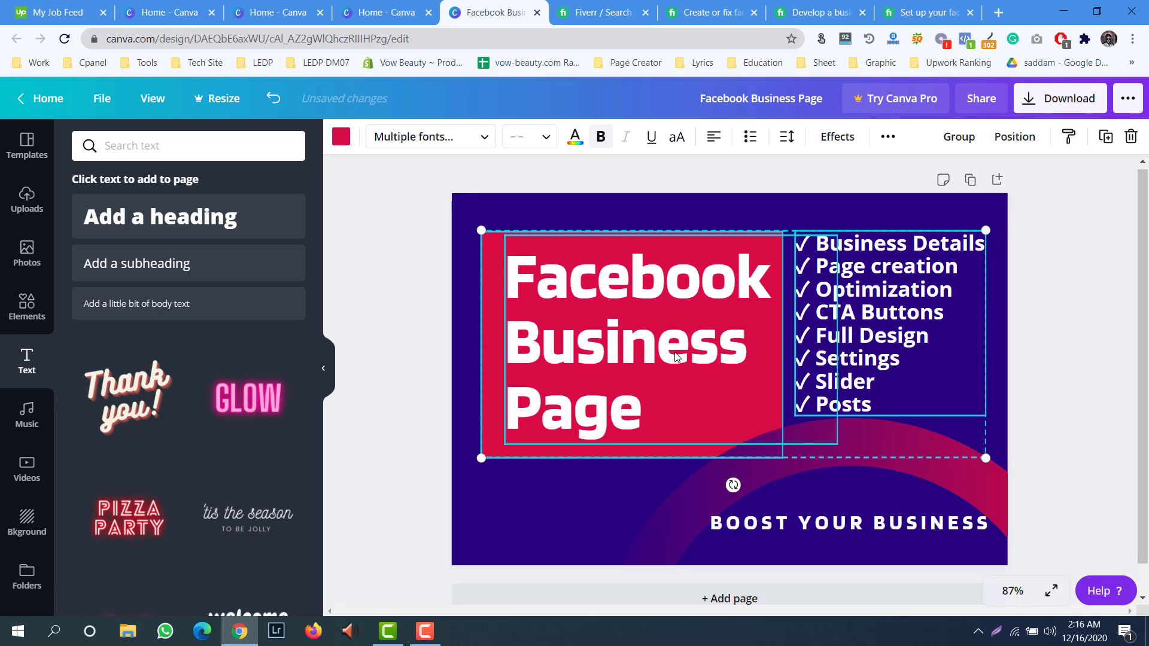
left_click(1057, 368)
- Move the BOOST YOUR BUSINESS caption slightly down and right inside the arch
left_click(781, 473)
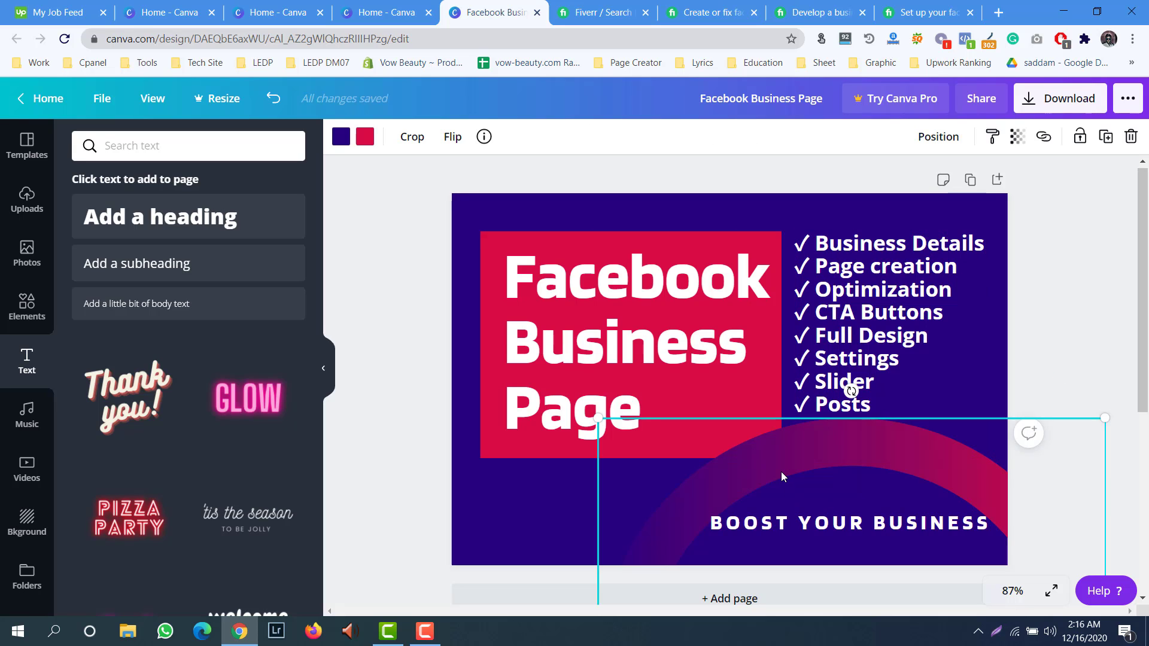
left_click(822, 532)
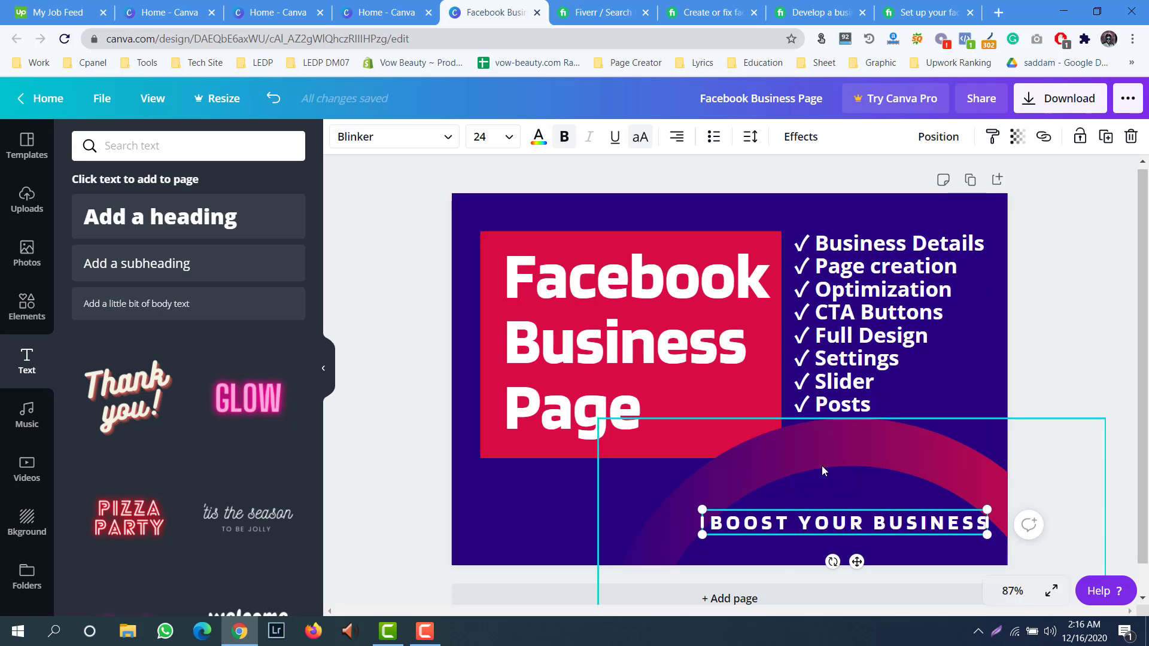
left_click_drag(802, 528, 809, 534)
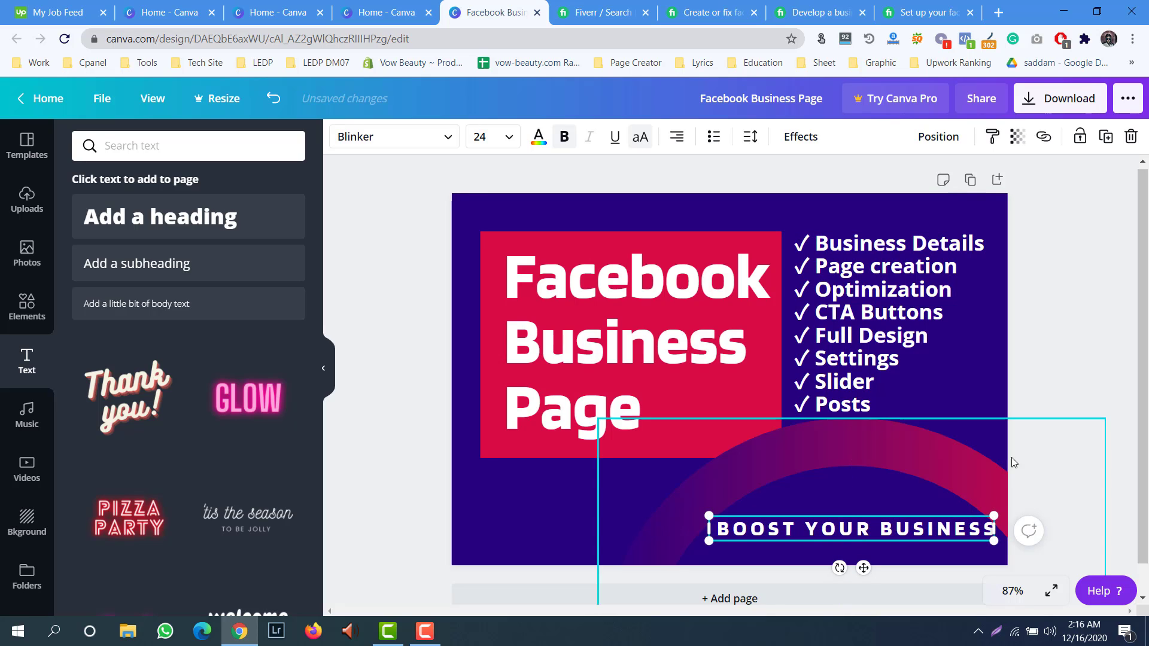
left_click(1043, 419)
left_click(885, 537)
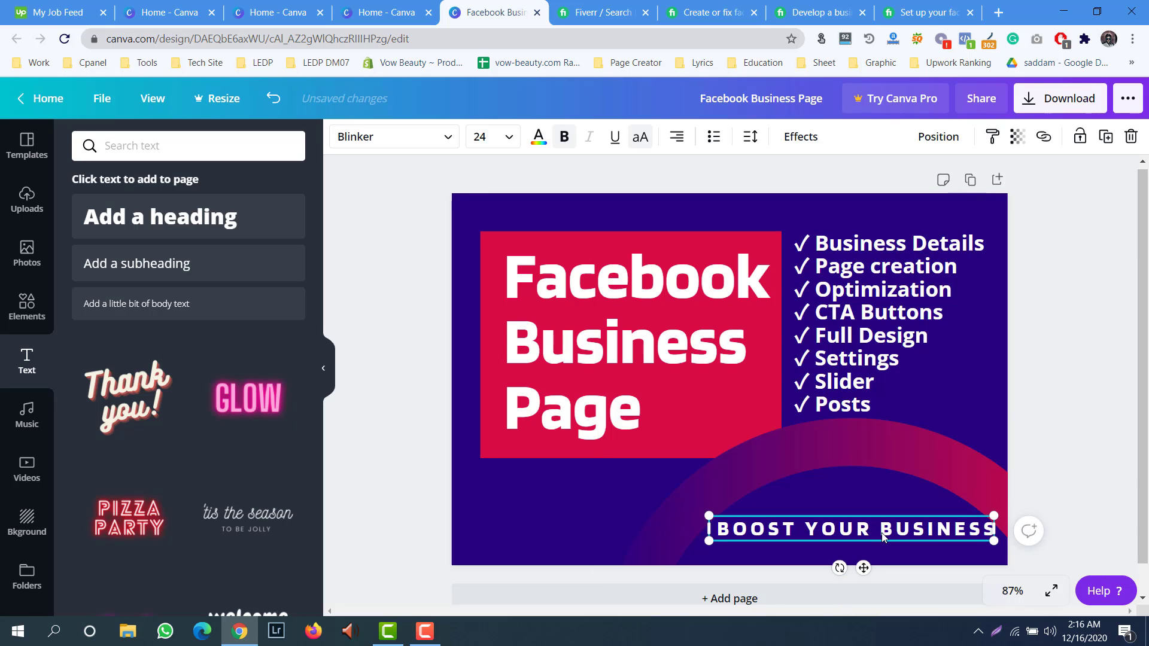
left_click_drag(882, 537, 881, 537)
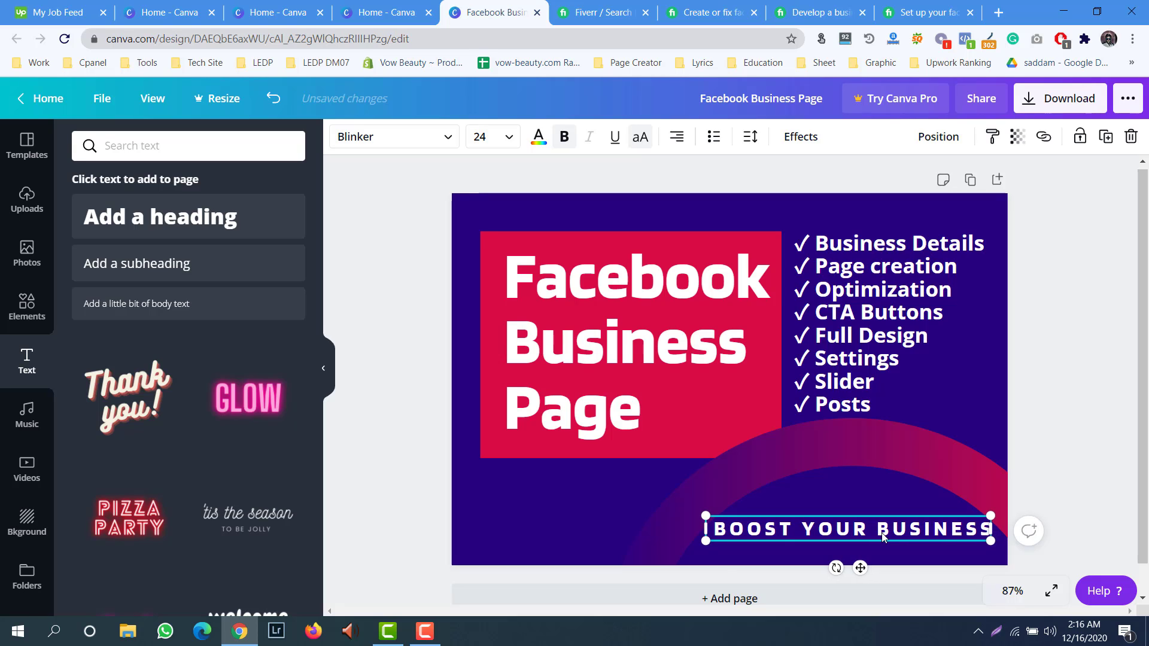
left_click(1062, 372)
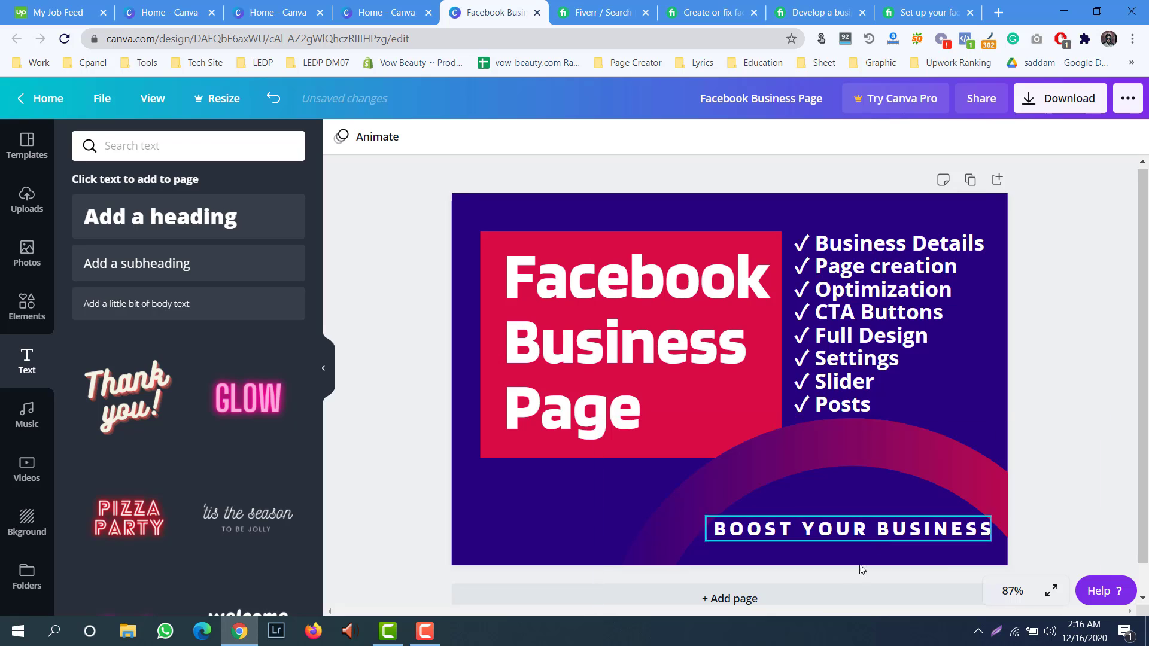
- Insert the free orange rising-arrow graphic from an elements search for "grow", shrunk to about a third and centred above the BOOST YOUR BUSINESS caption
left_click(39, 307)
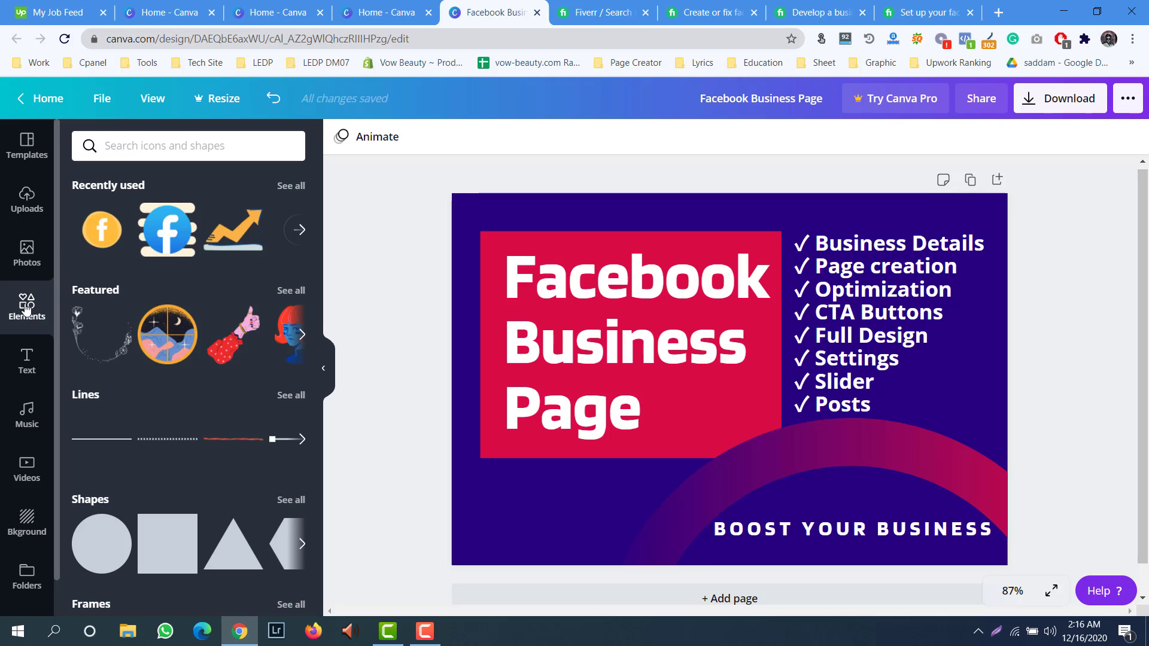
left_click(145, 149)
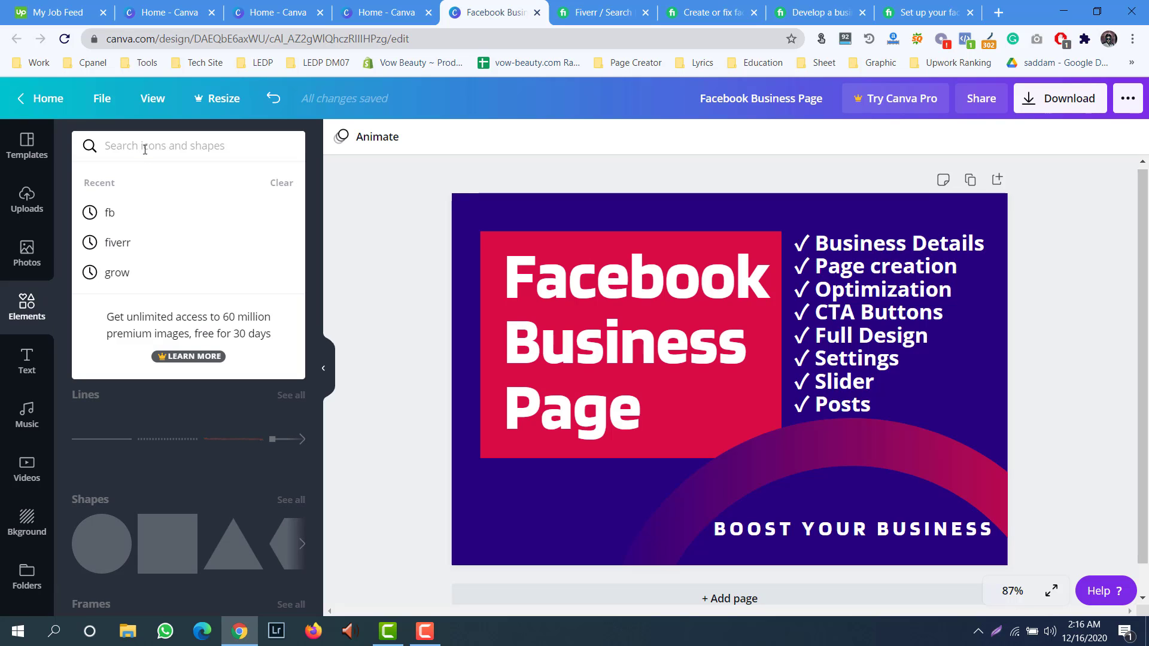
left_click(164, 281)
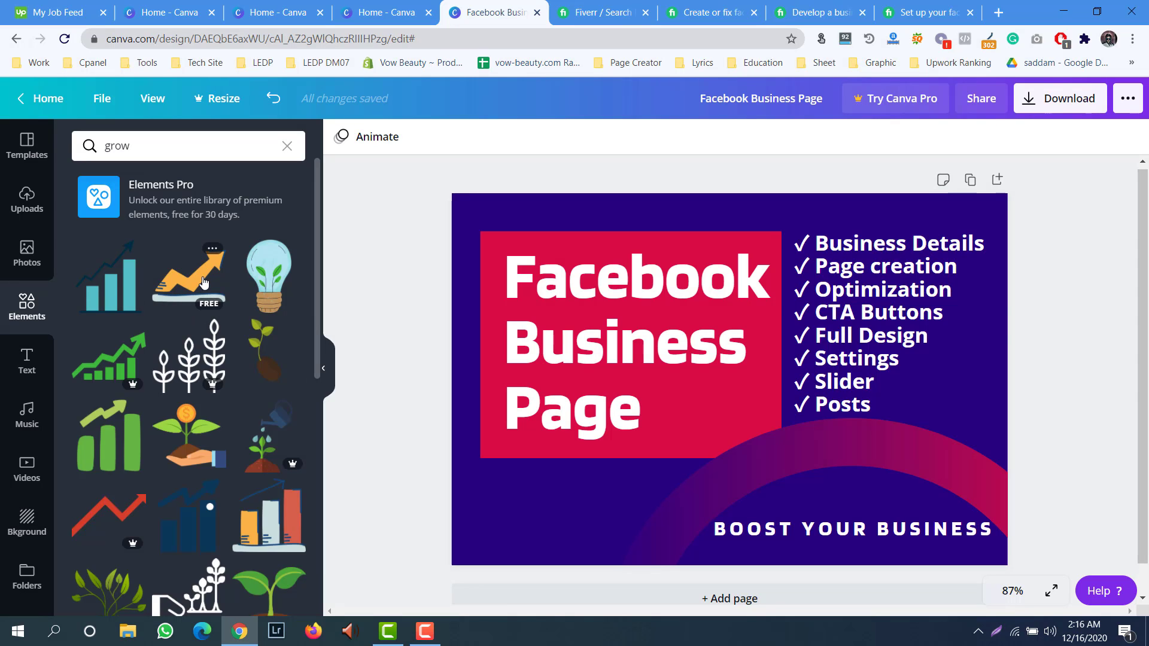
left_click(204, 281)
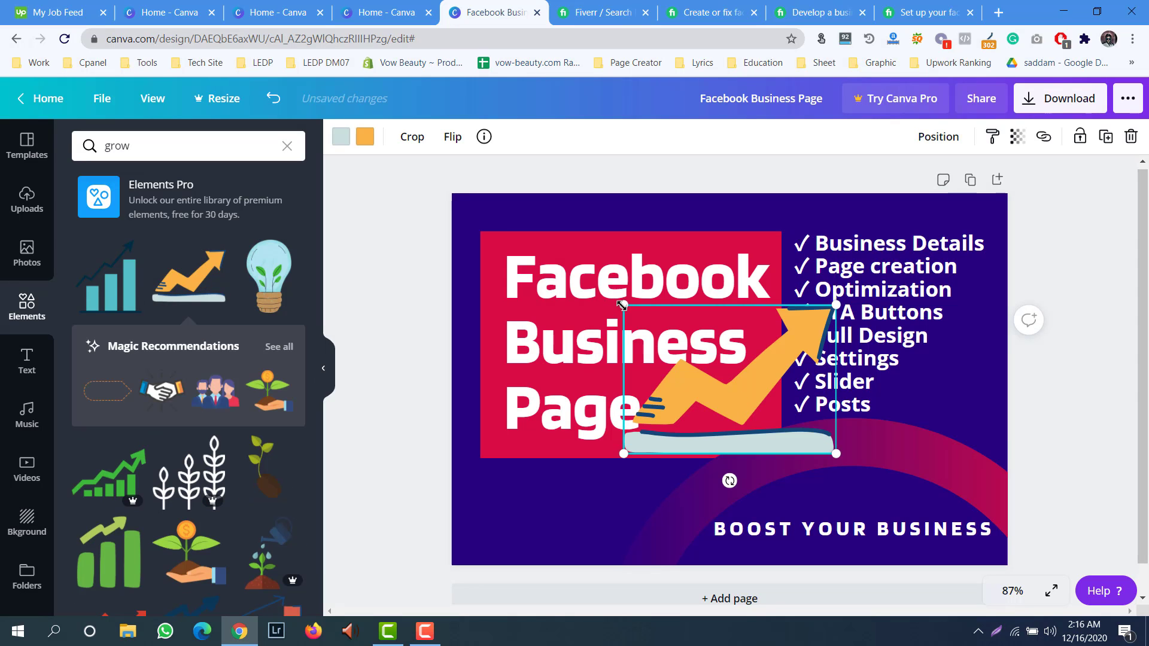
left_click_drag(622, 305, 763, 402)
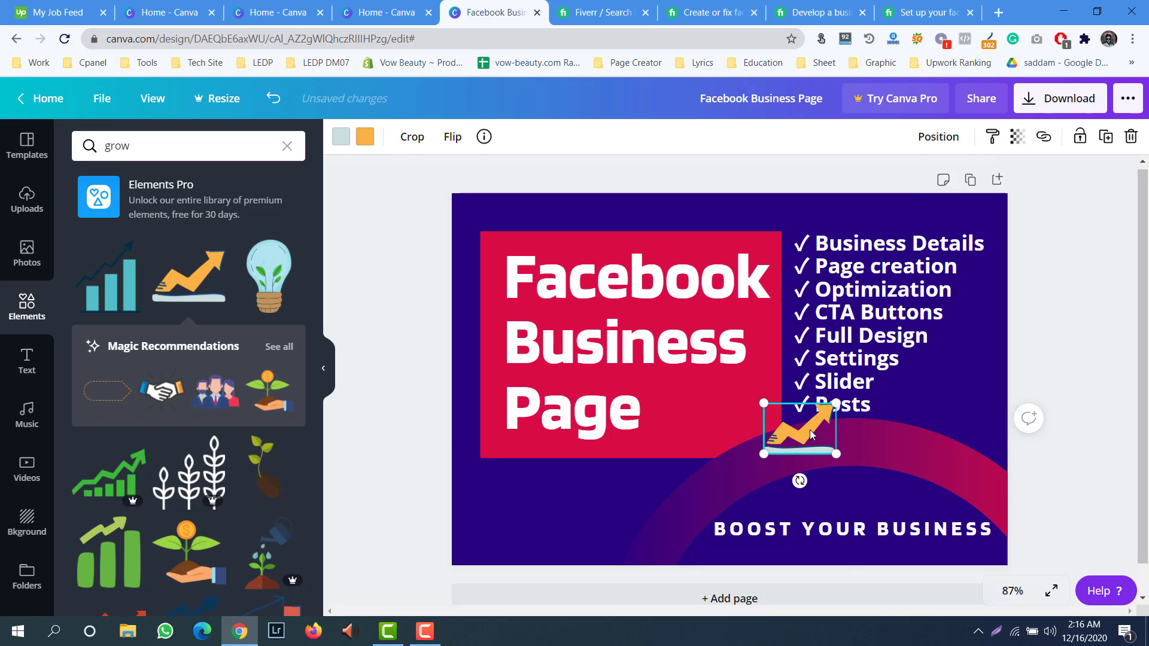
left_click_drag(812, 435, 855, 495)
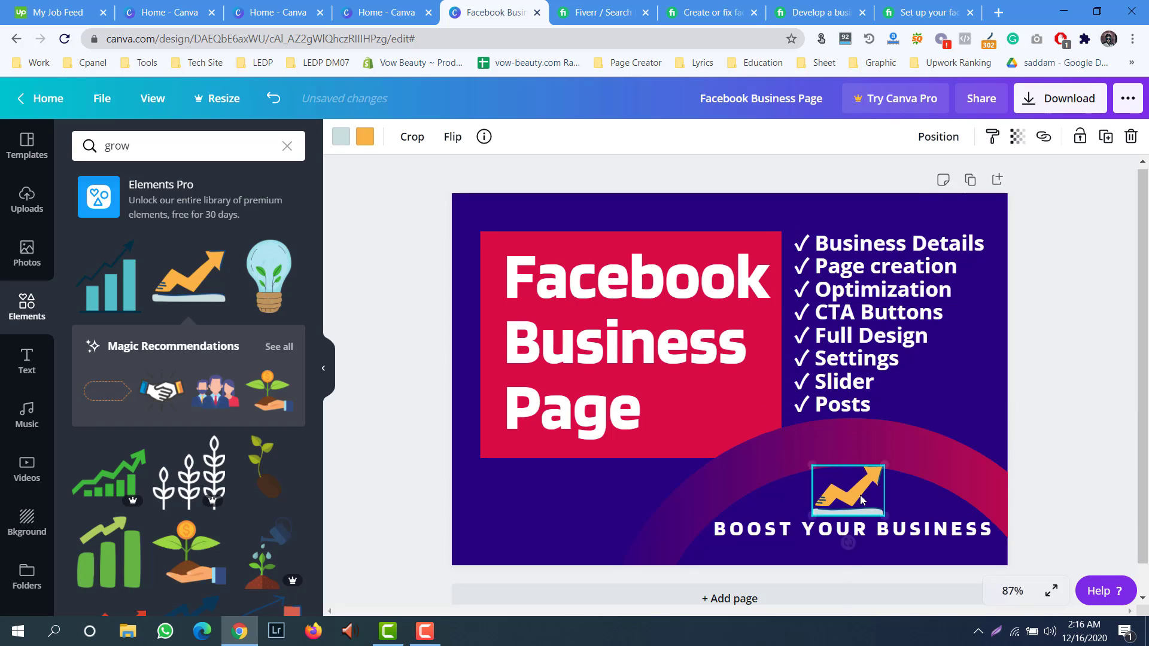
- Recolor the rising-arrow graphic with the document's red for the arrow and white for its base
left_click(365, 139)
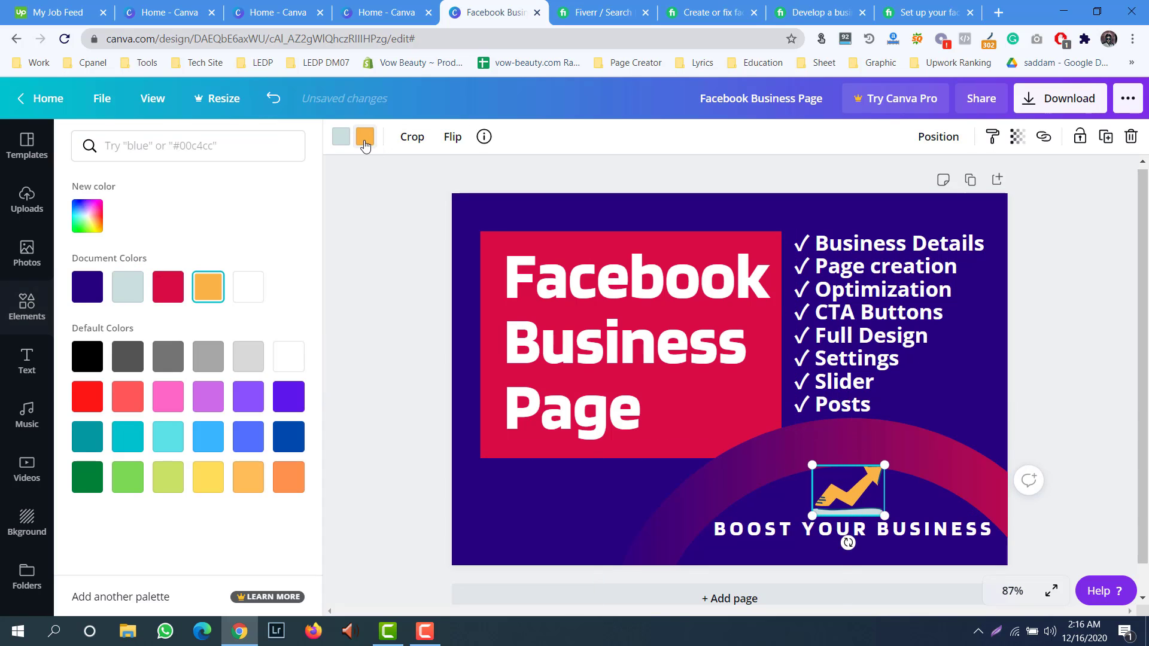
left_click(170, 290)
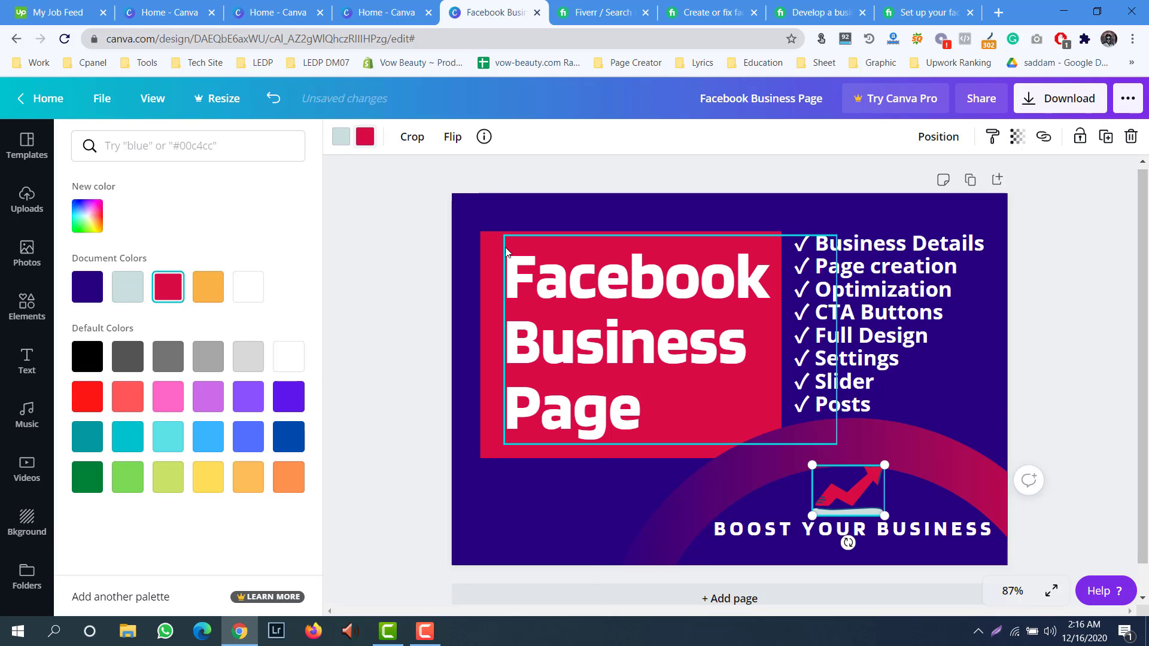
left_click(341, 137)
left_click(249, 287)
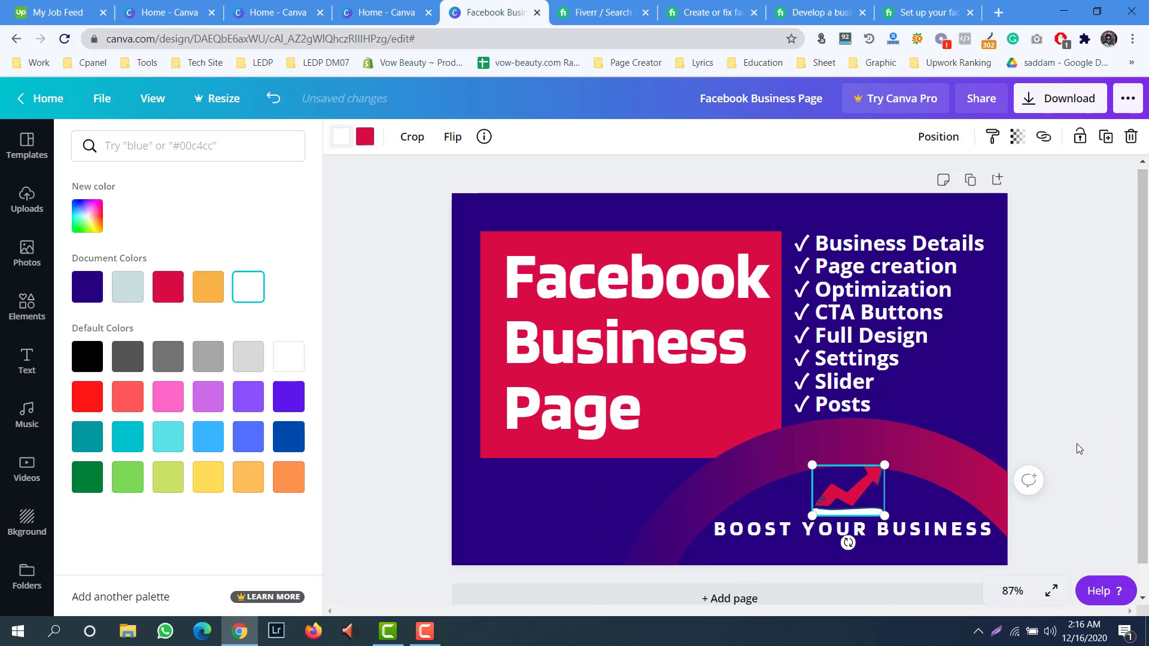
left_click(1041, 376)
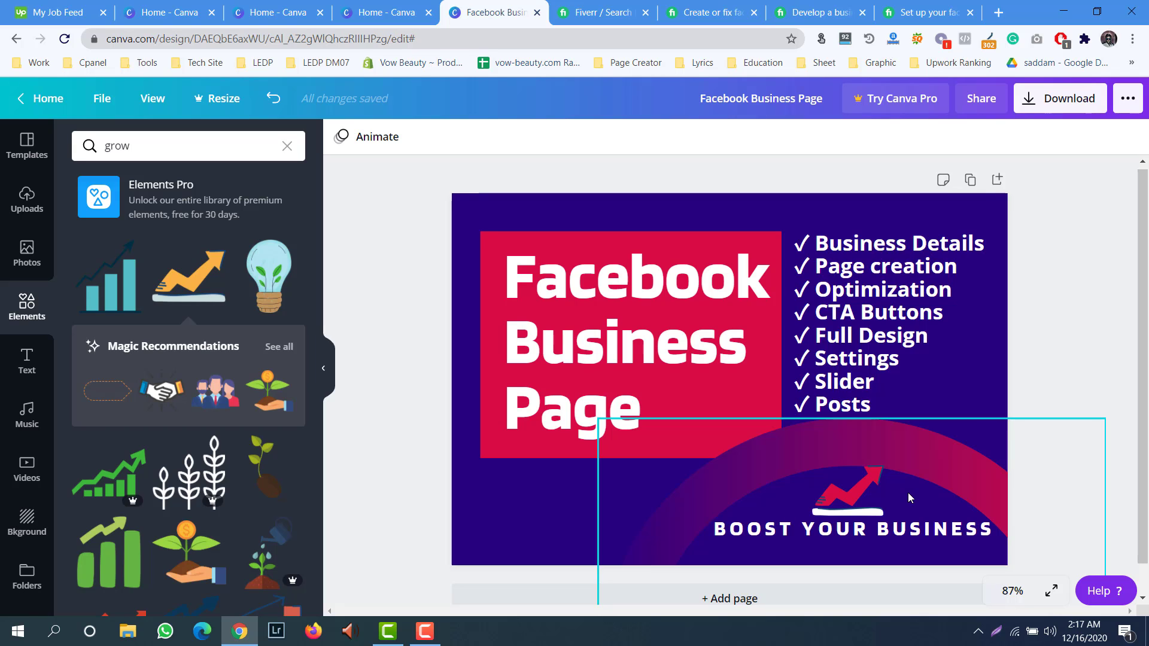
- Try white in place of the dark blue in the arch's gradient, and restore the dark blue
left_click(868, 491)
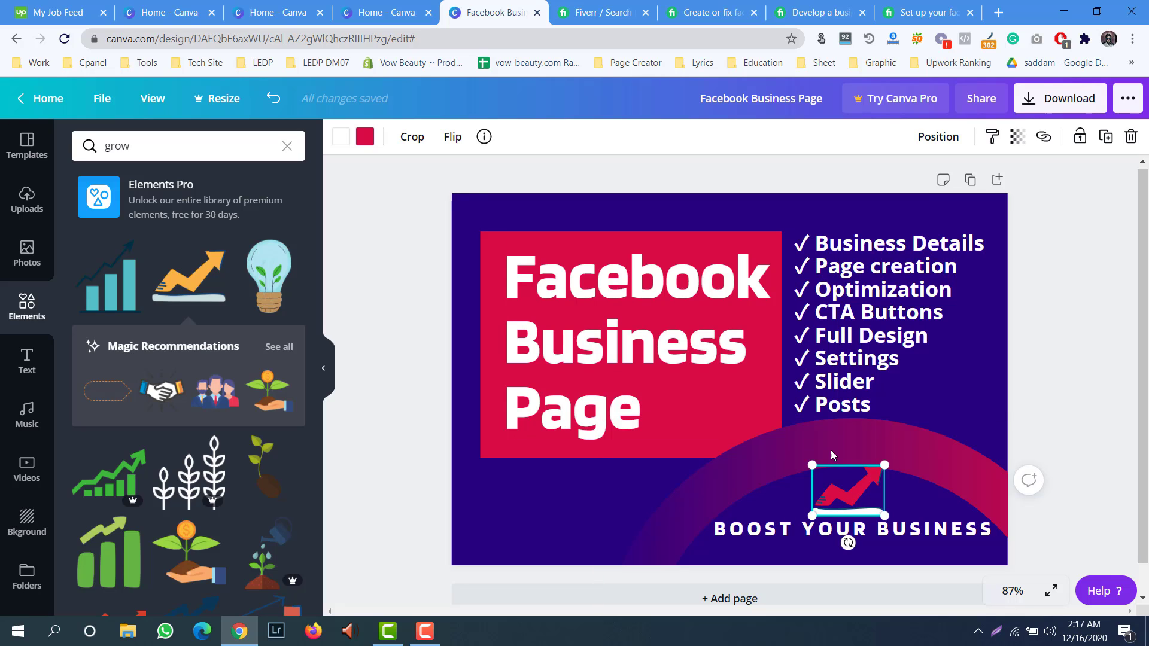
left_click(833, 447)
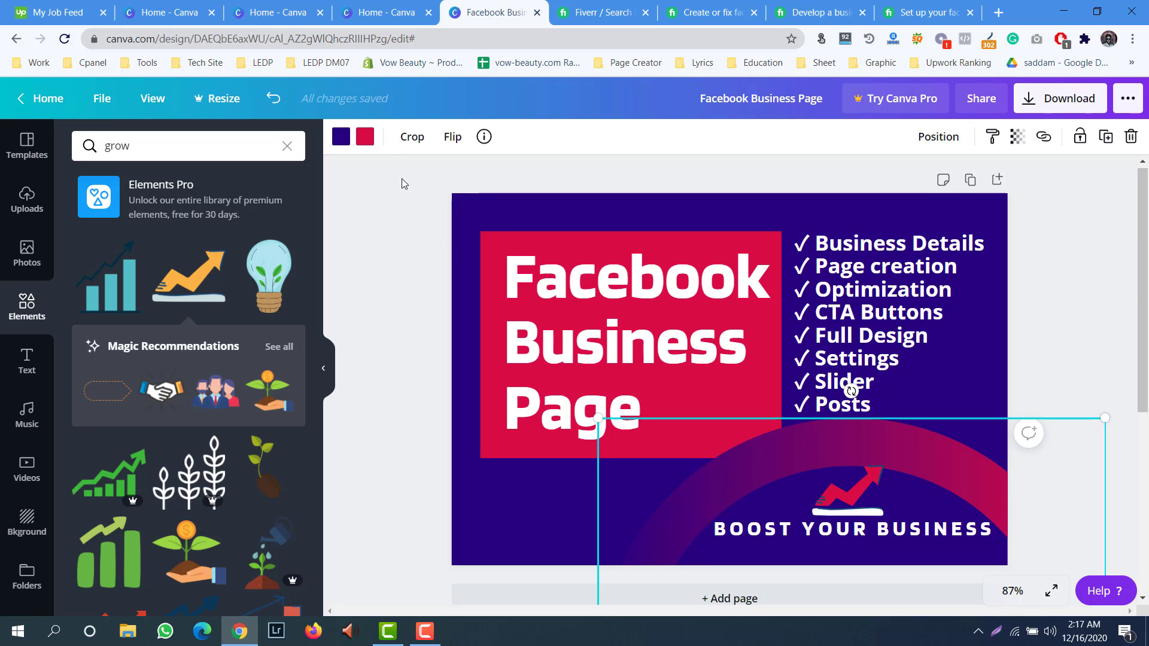
left_click(366, 137)
left_click(341, 136)
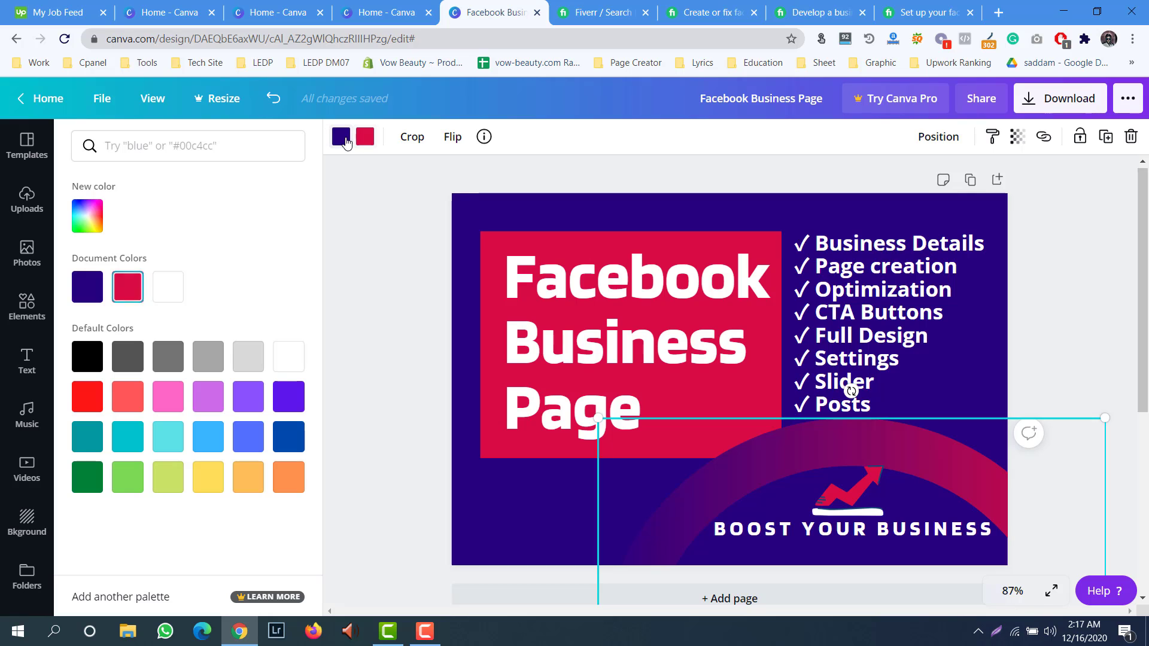
left_click(168, 291)
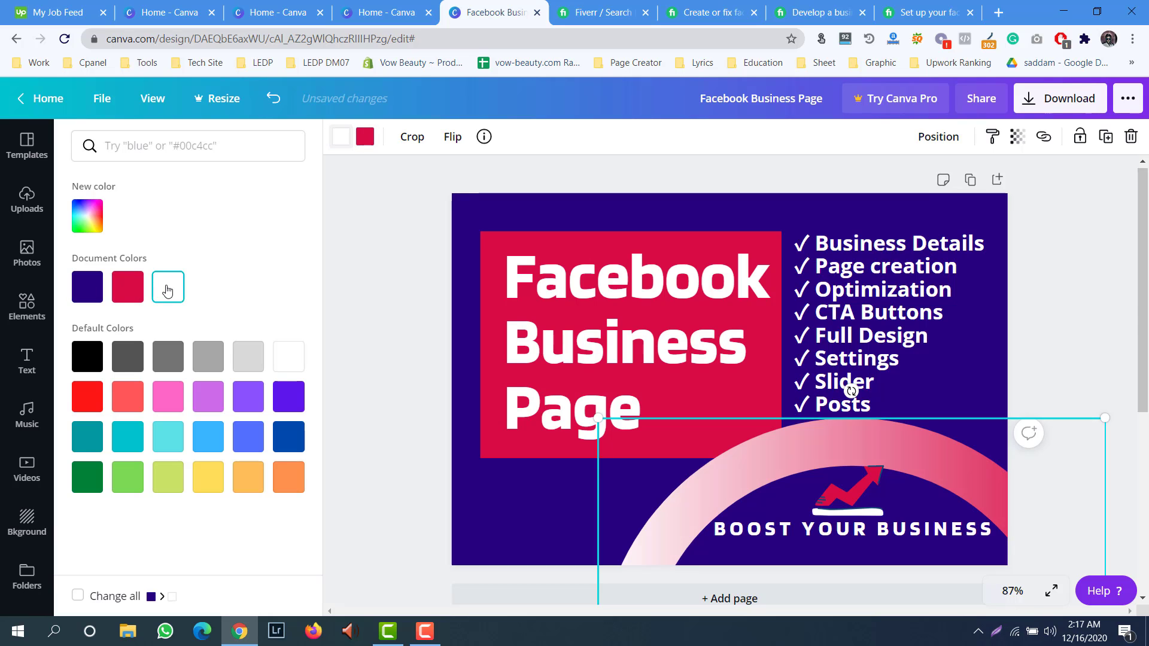
left_click(87, 287)
left_click(389, 322)
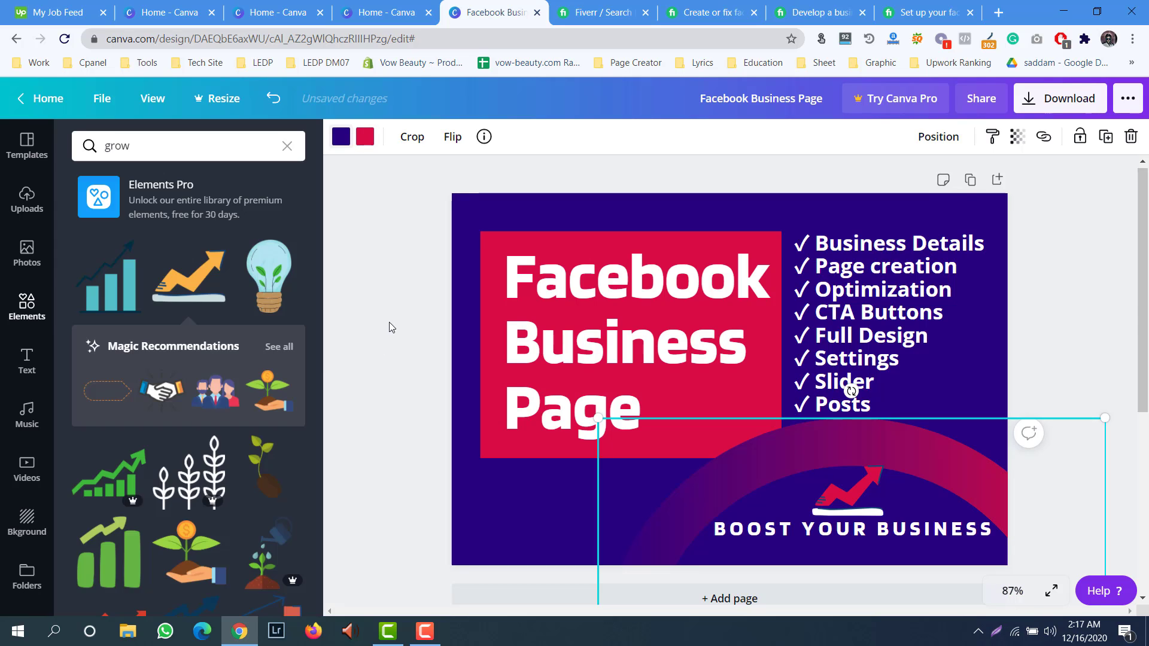
left_click(1085, 321)
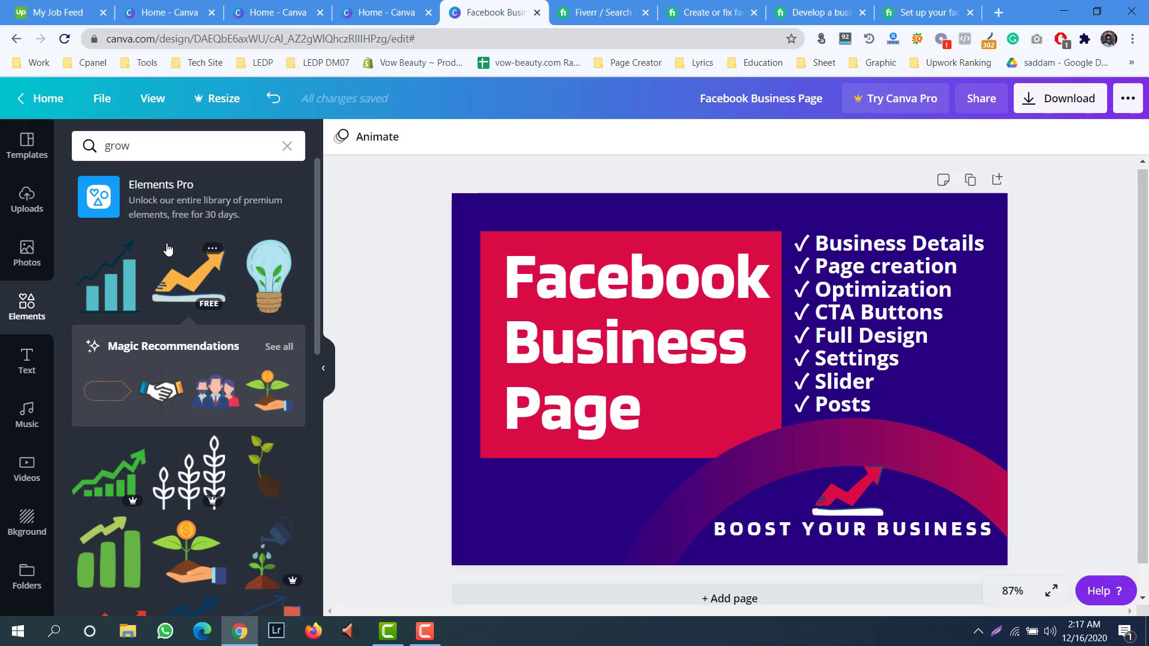
- Insert the free round dark-blue Facebook logo from an elements search for "facebook" and shrink it to fit below the red headline box
left_click(153, 143)
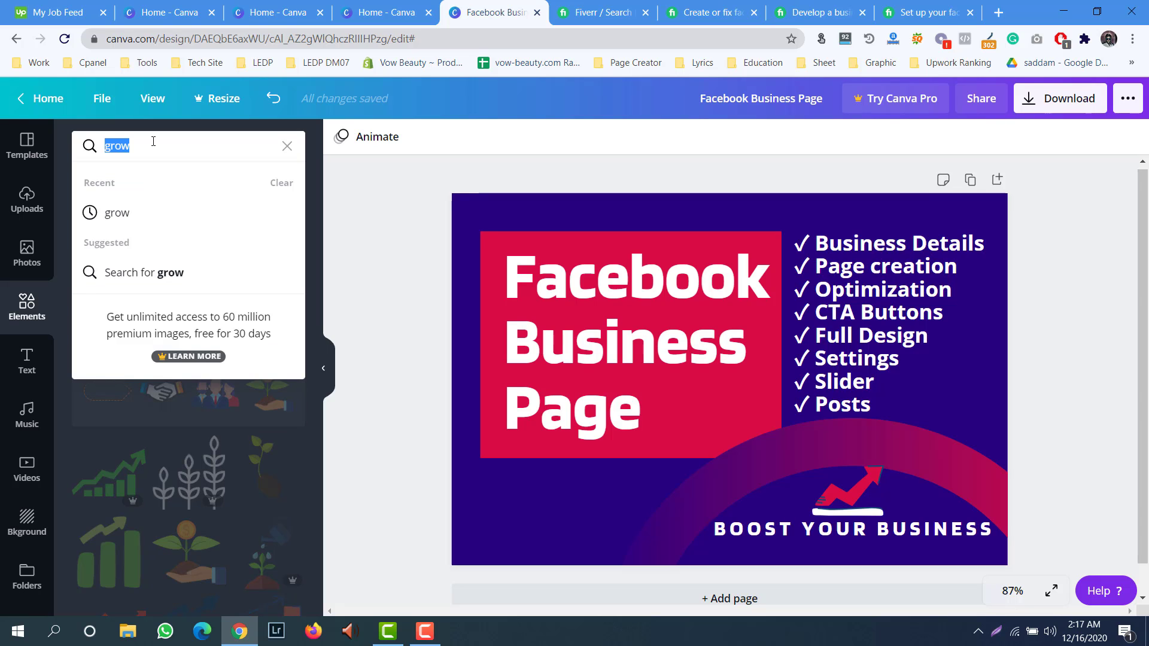
type("face")
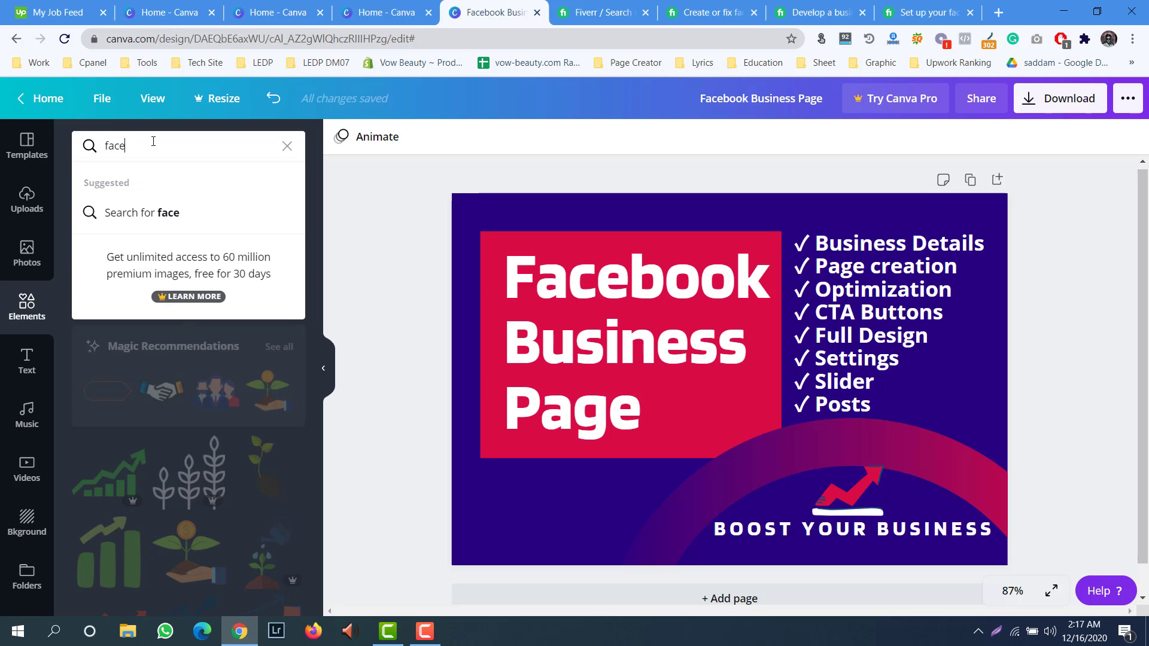
type("book")
key("Return")
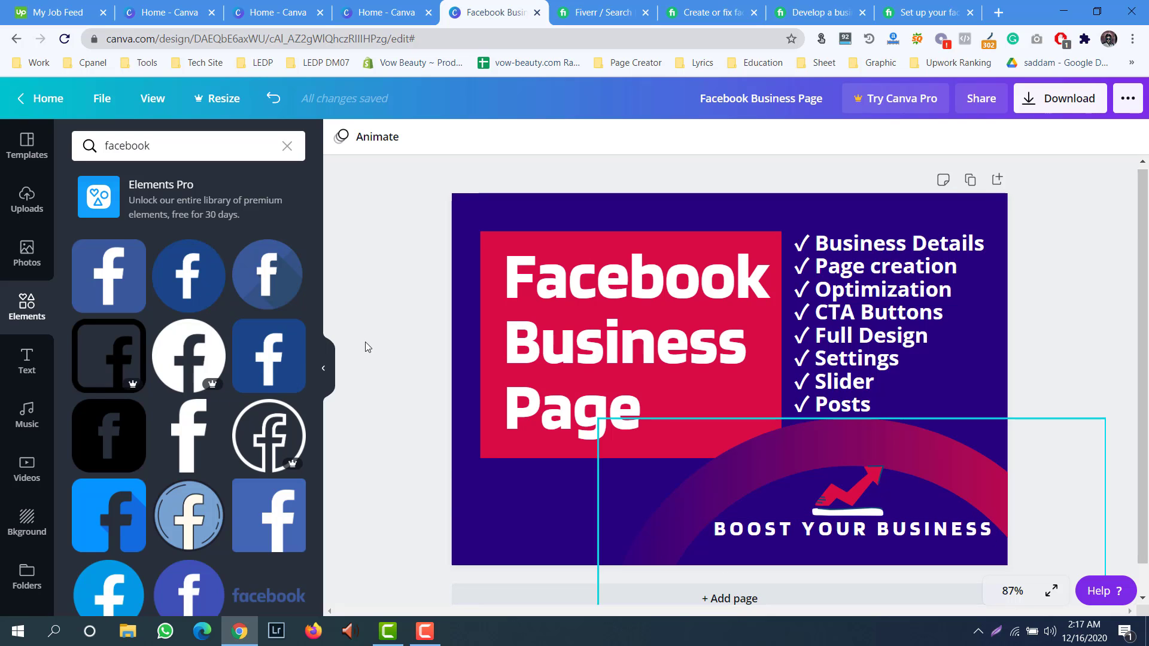
left_click(189, 276)
left_click_drag(729, 380, 590, 490)
left_click_drag(519, 420, 573, 473)
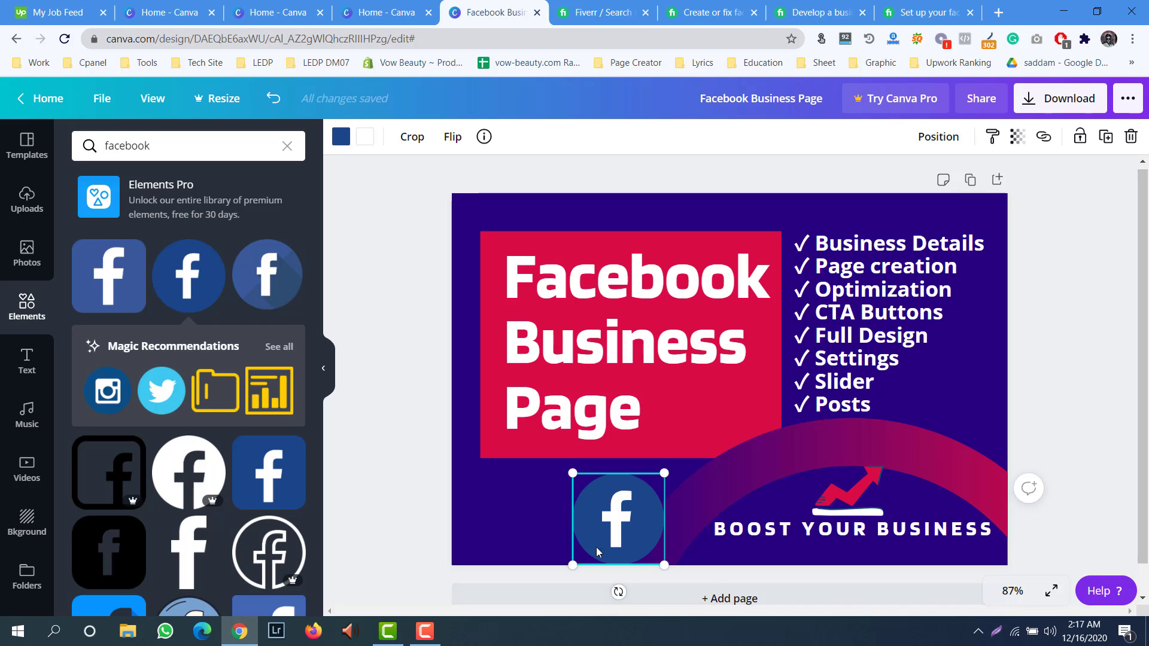
- Shrink the Facebook logo slightly further and place it just below the red box, its left edge aligned with the headline text
left_click_drag(617, 540, 550, 525)
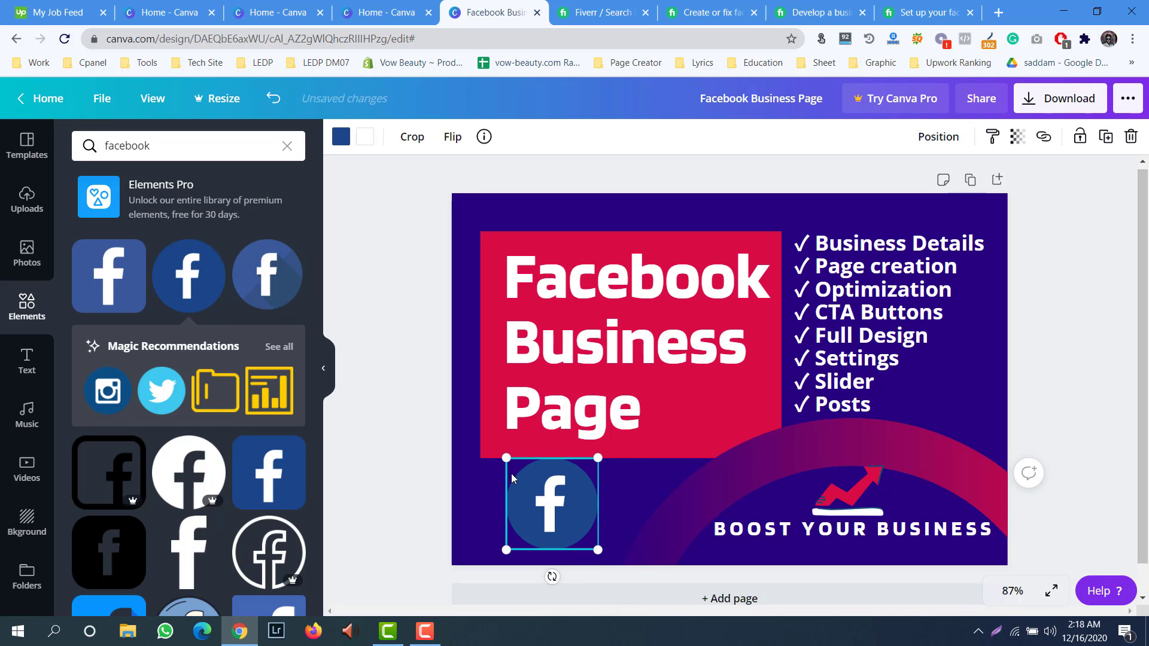
left_click_drag(506, 460, 523, 473)
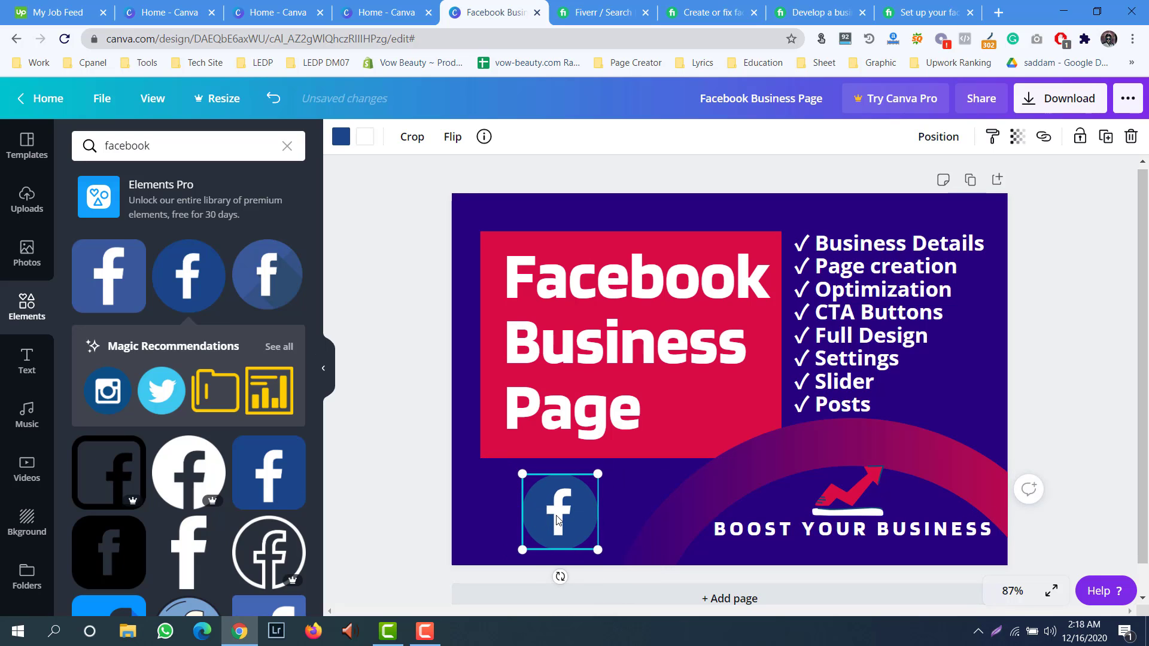
left_click_drag(559, 518, 541, 509)
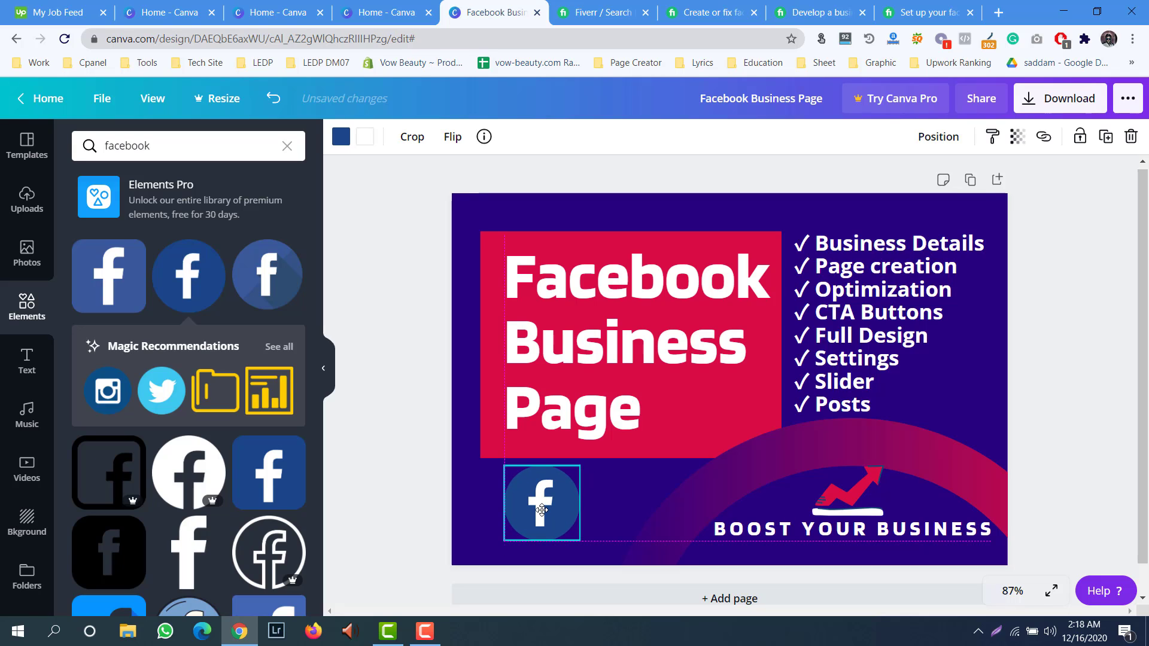
left_click(641, 498)
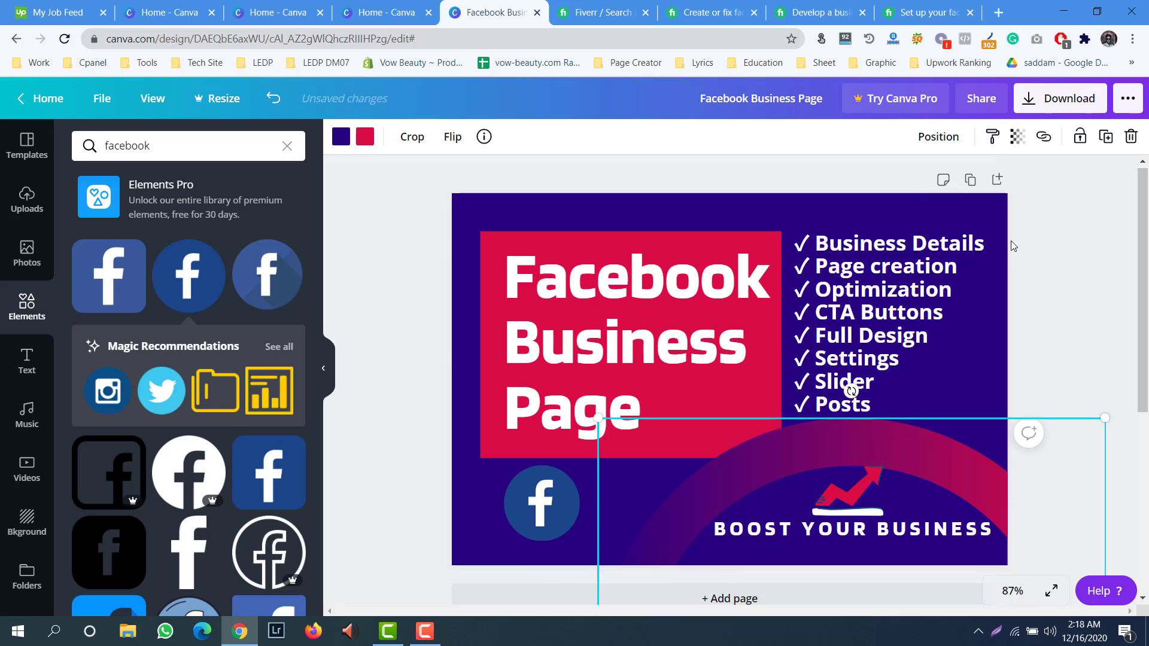
left_click(1026, 282)
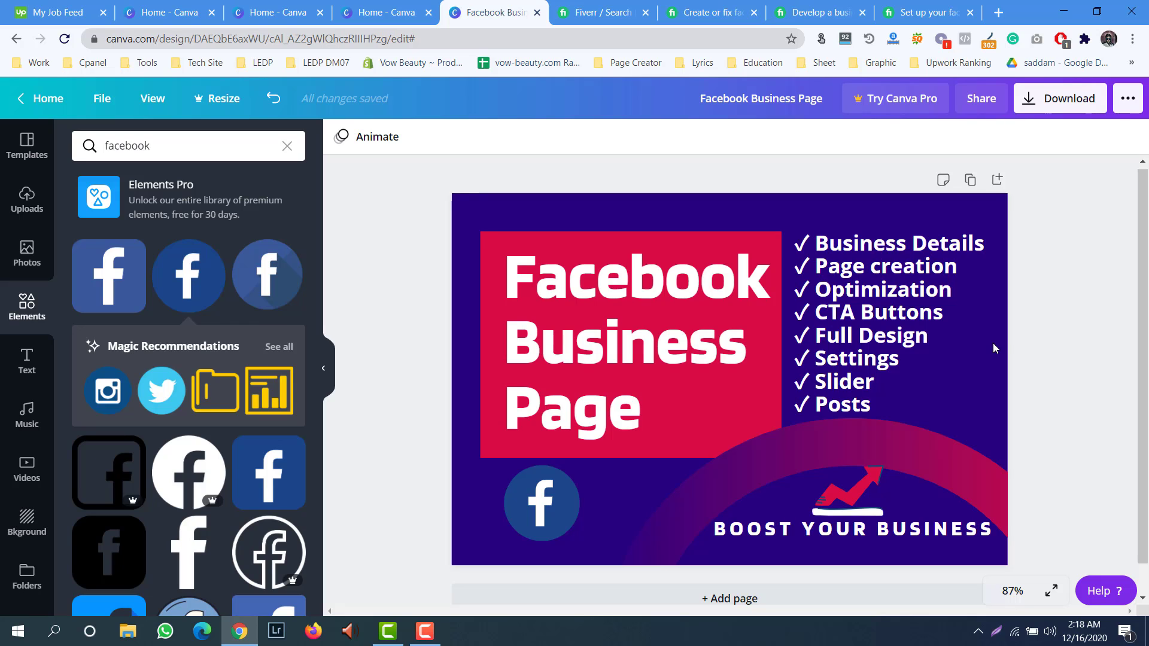
- Enlarge the rising-arrow graphic to over one and a half times its size and recentre it above the BOOST YOUR BUSINESS caption
left_click(862, 487)
left_click_drag(885, 466, 932, 432)
mouse_move(852, 486)
left_mouse_down()
mouse_move(826, 482)
mouse_move(844, 484)
left_mouse_up()
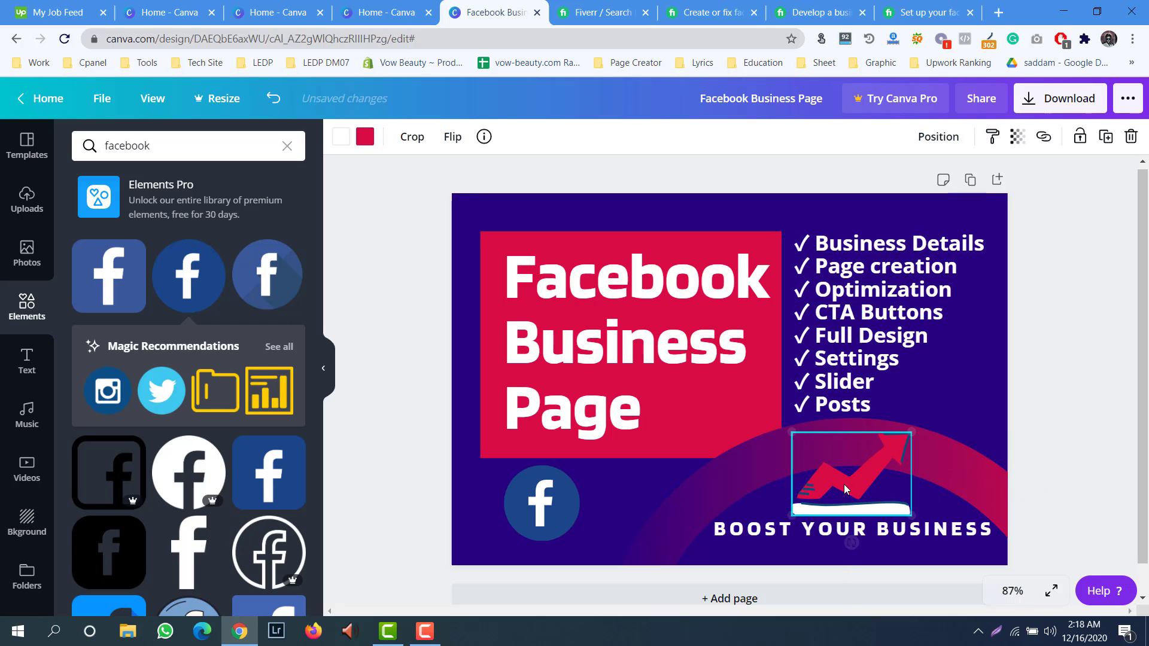
left_click(1055, 495)
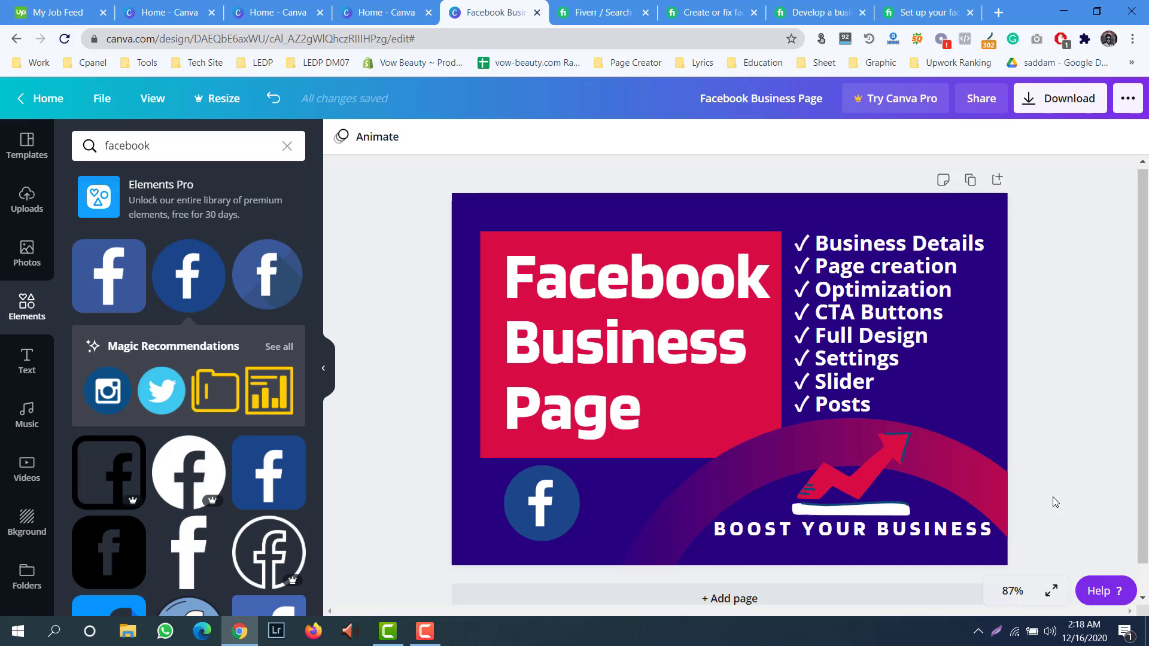
- Download the design as an 850 × 570 px PNG, view the downloaded image, and return to the design
left_click(1051, 102)
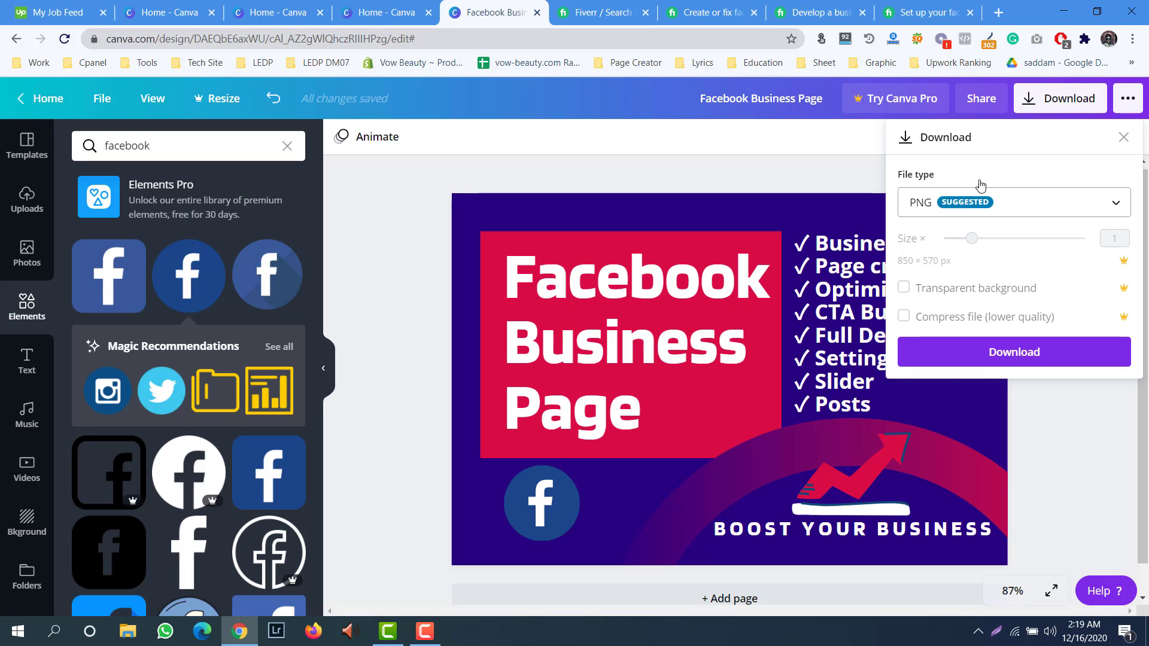
left_click(988, 357)
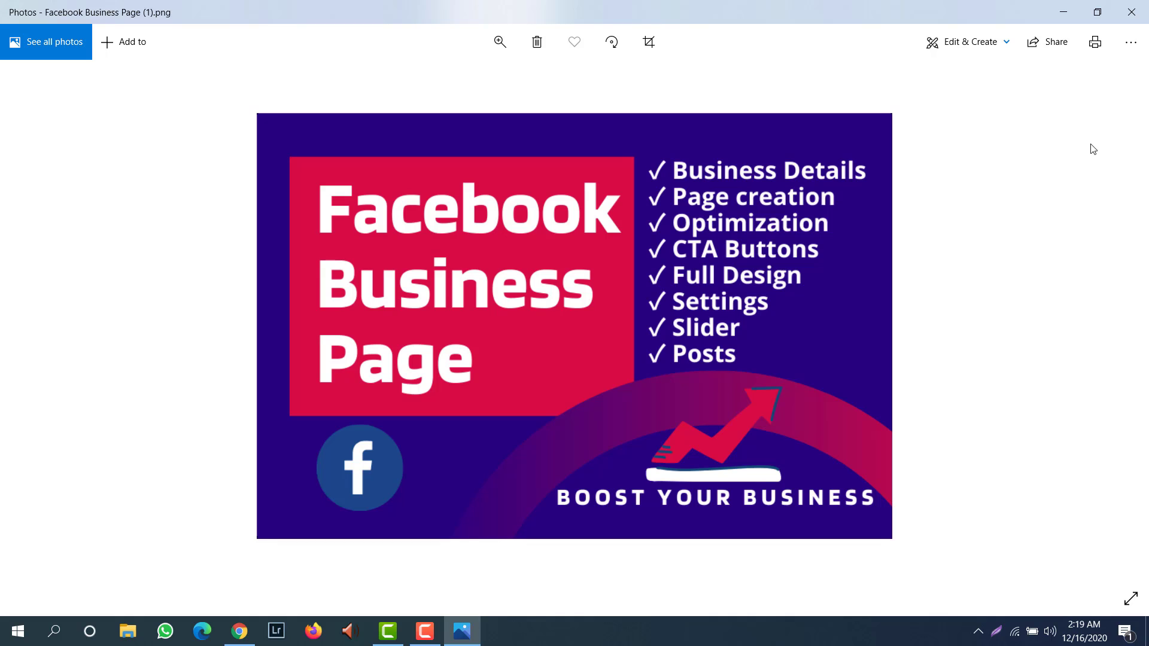
left_click(1128, 18)
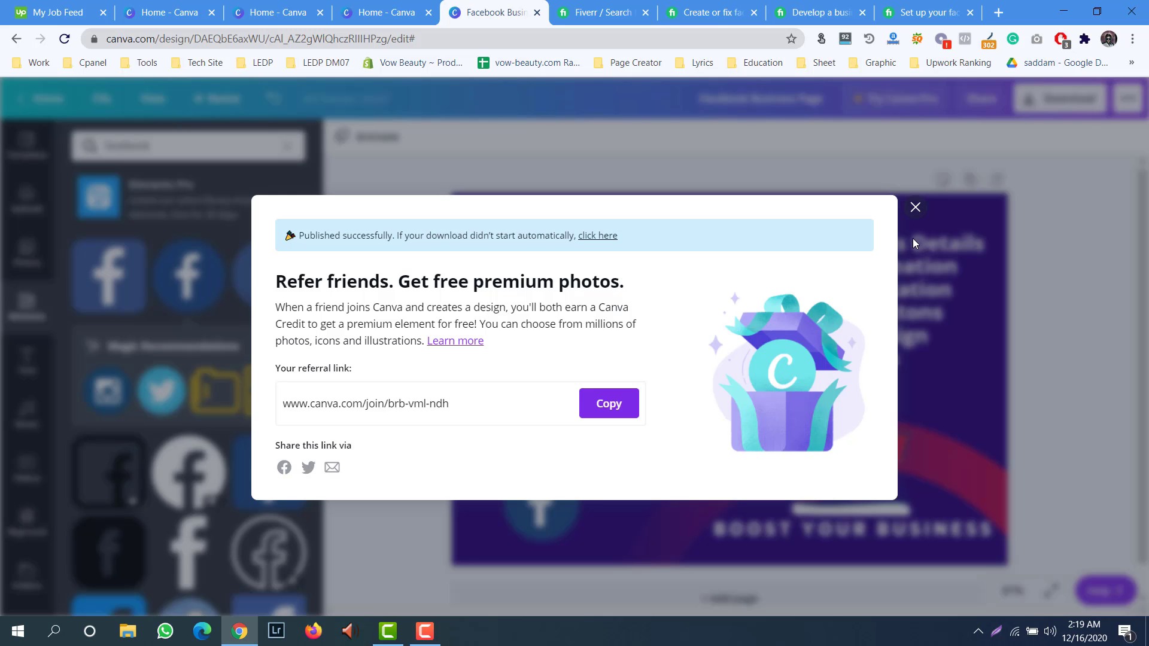
left_click(915, 208)
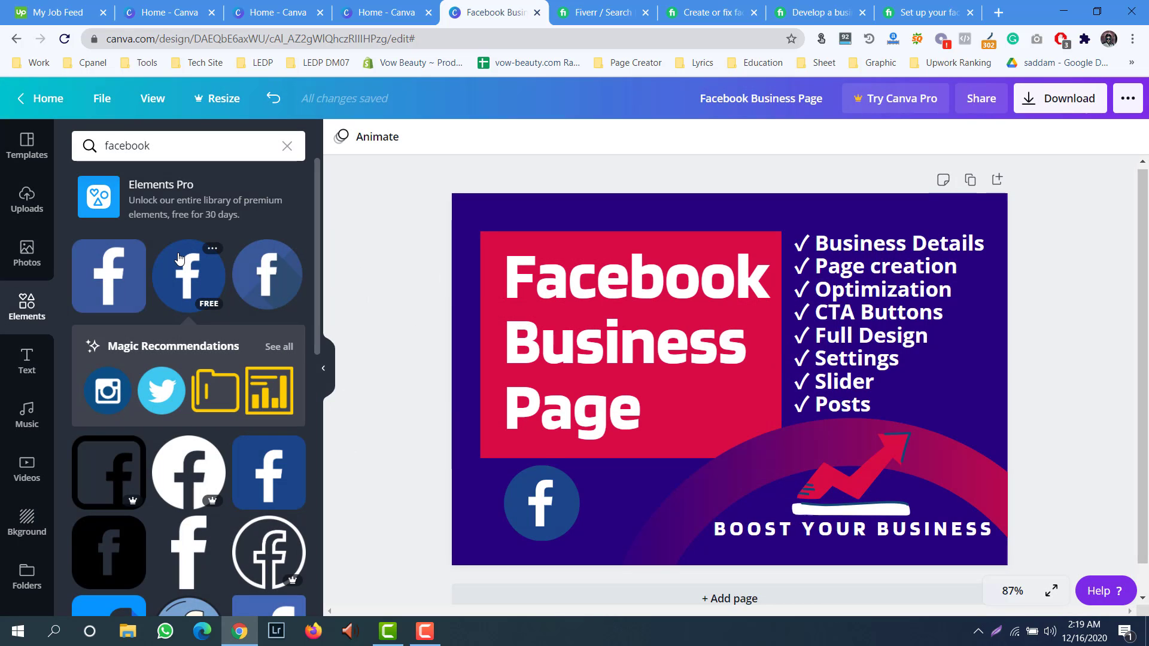